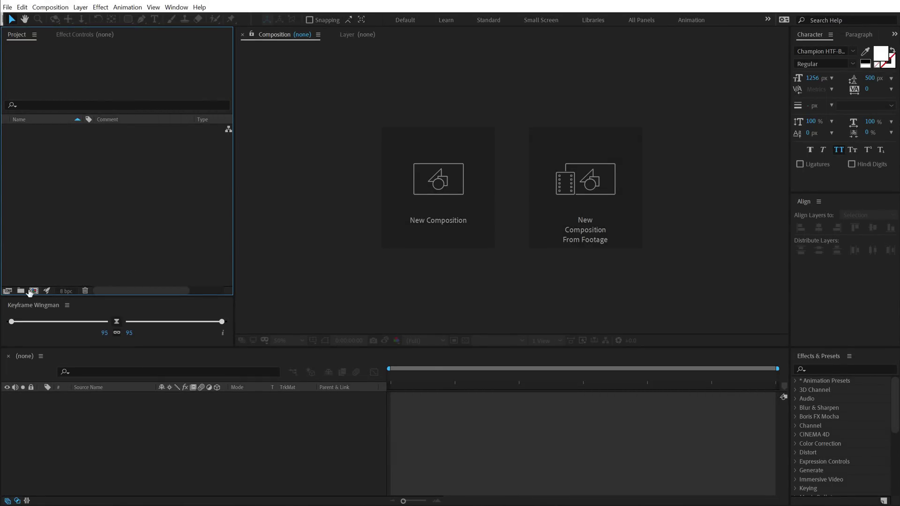
# Create a composition named Render at 1920 x 1080 px, 60 frames per second and 10 seconds long
pyautogui.click(33, 291)
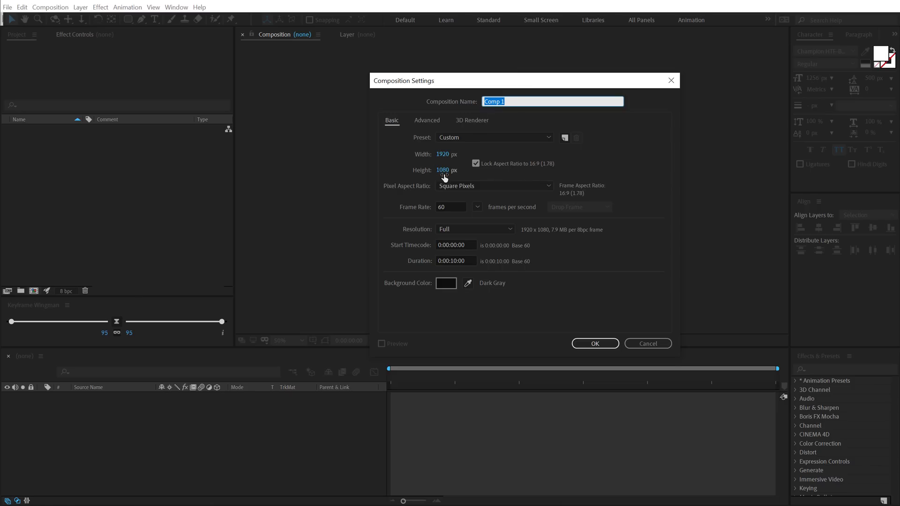
pyautogui.click(450, 207)
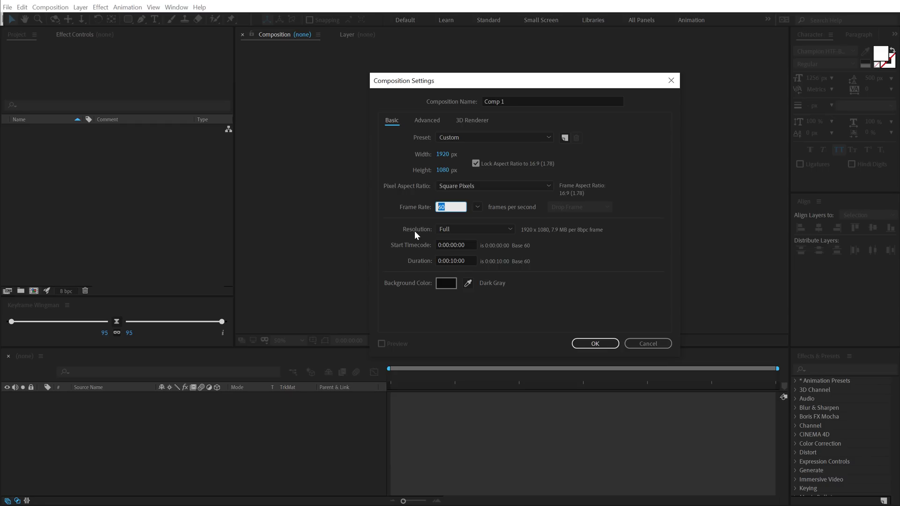
pyautogui.click(507, 101)
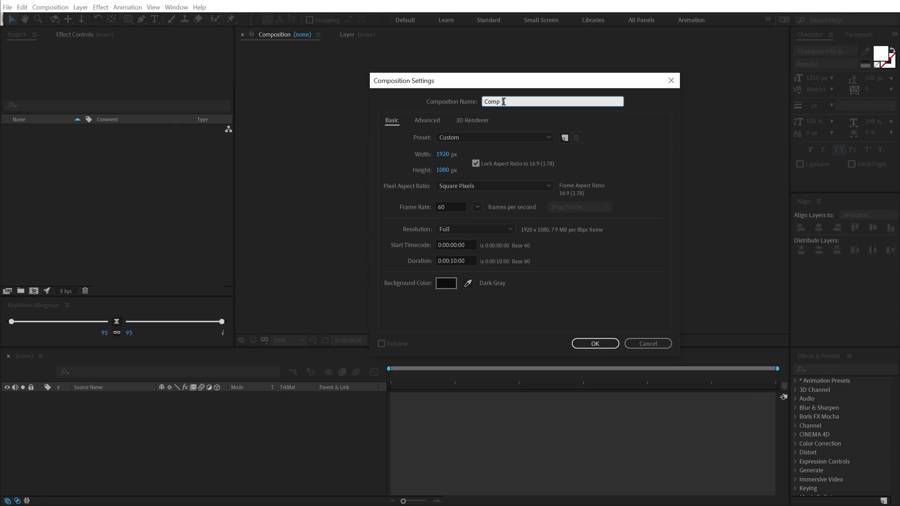
pyautogui.write('Render')
pyautogui.click(589, 345)
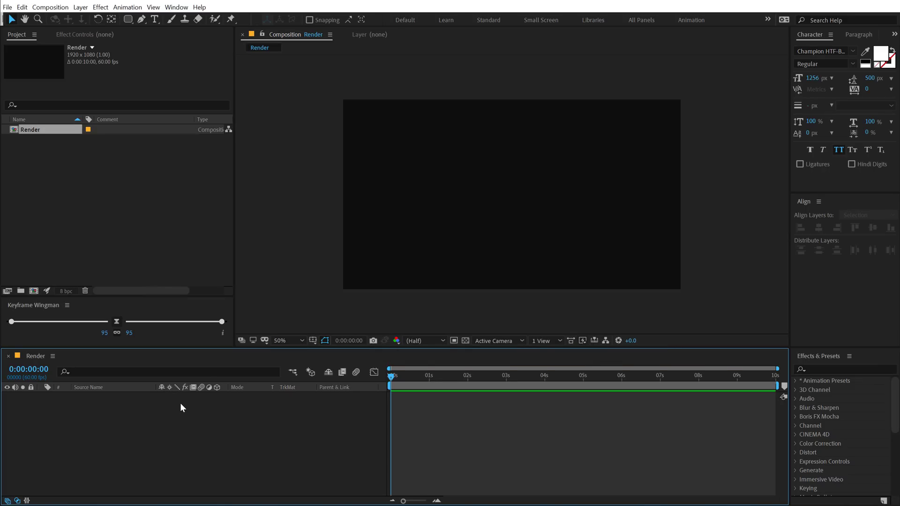
# Add a white 1920 x 1080 px solid named BG to the Render composition
pyautogui.hotkey('ctrl', 'y')
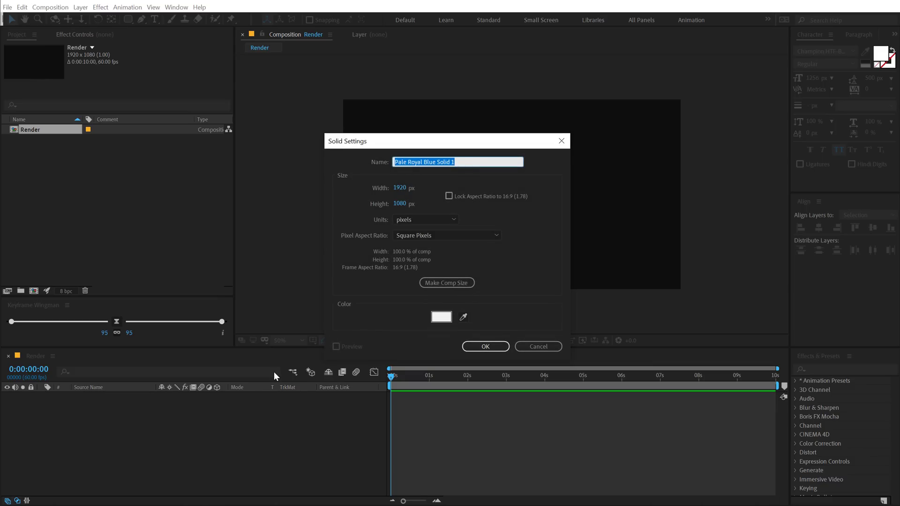
pyautogui.write('BG')
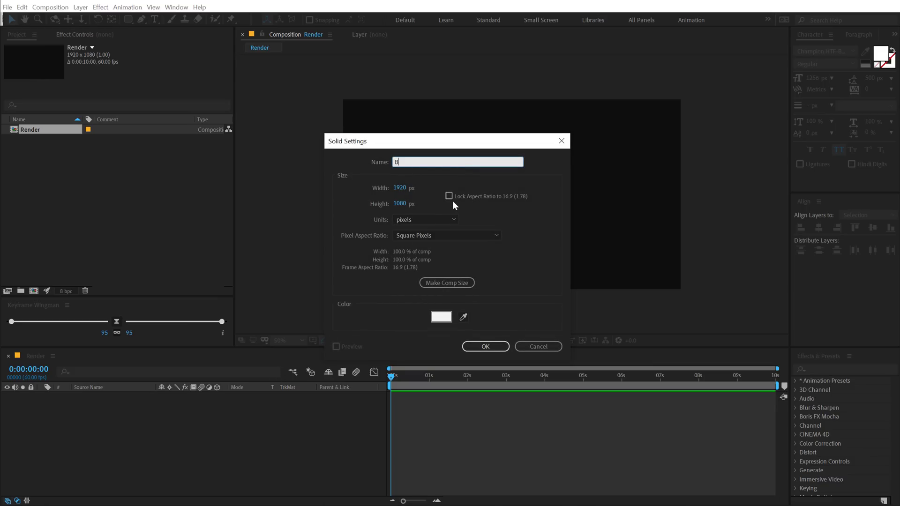
pyautogui.click(487, 347)
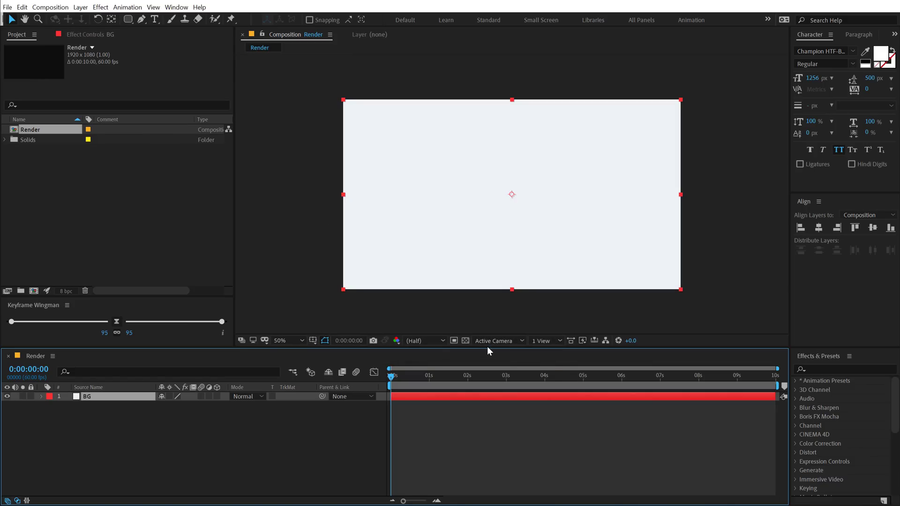
pyautogui.click(144, 443)
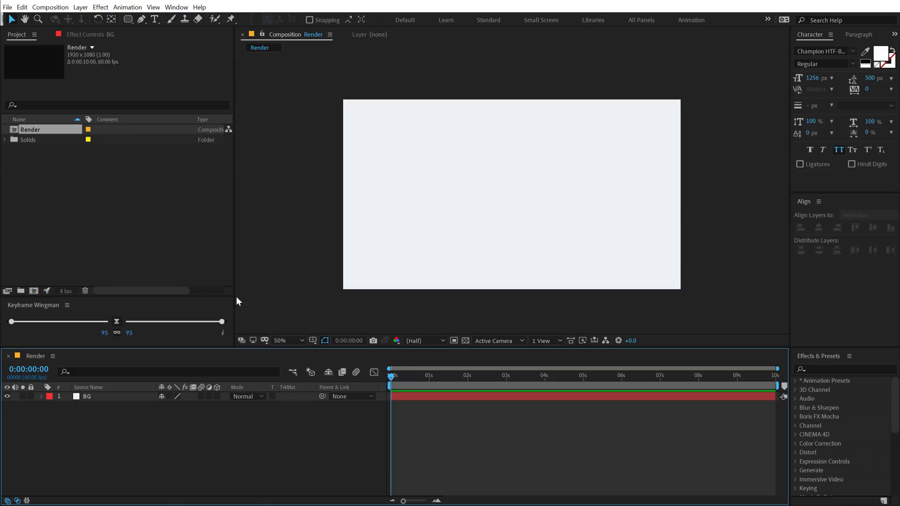
# Set the fill of the Pen tool's shapes to None
pyautogui.click(141, 19)
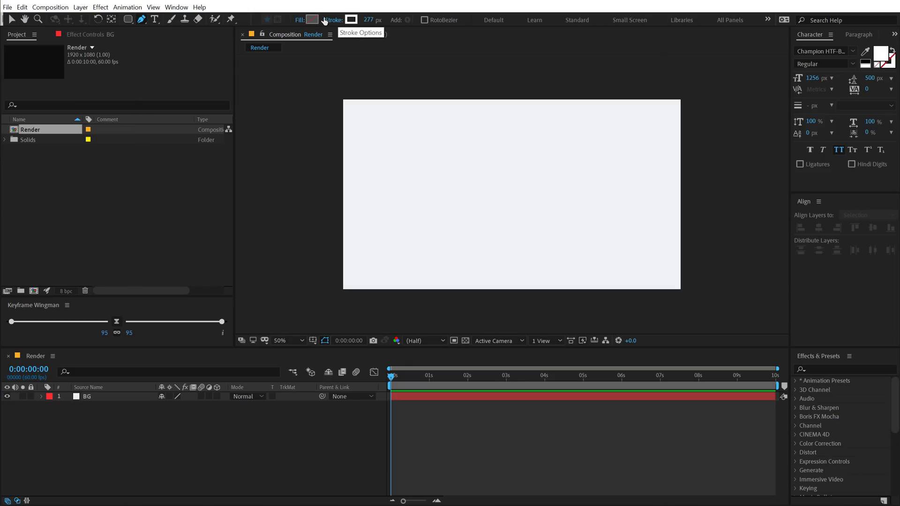
pyautogui.click(299, 20)
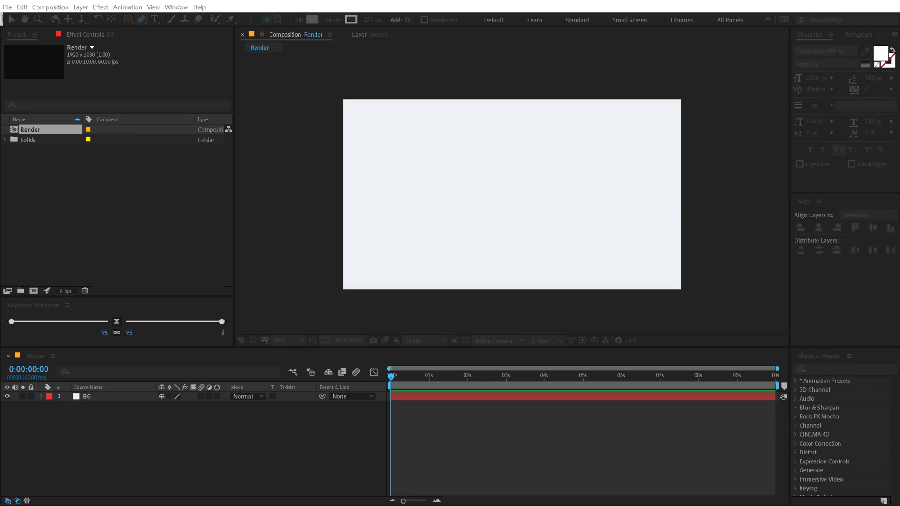
pyautogui.click(243, 82)
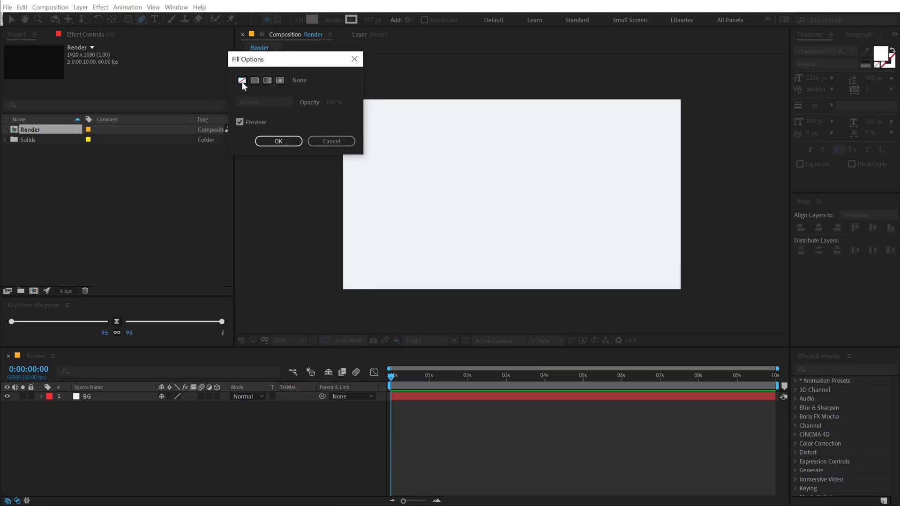
pyautogui.click(277, 142)
# Set the shape stroke to 284 px wide with the dark gray colour 242424
pyautogui.moveTo(368, 28); pyautogui.dragTo(372, 27)
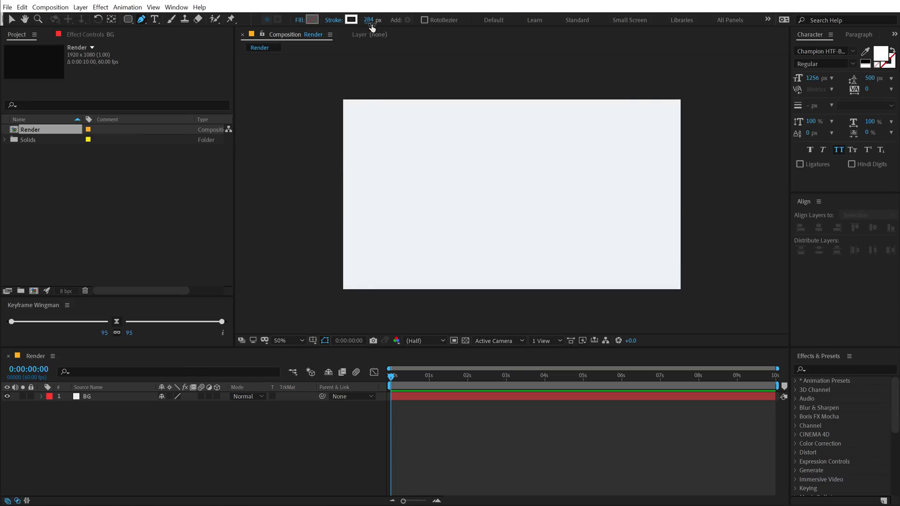
pyautogui.click(351, 21)
pyautogui.moveTo(176, 176); pyautogui.dragTo(75, 198)
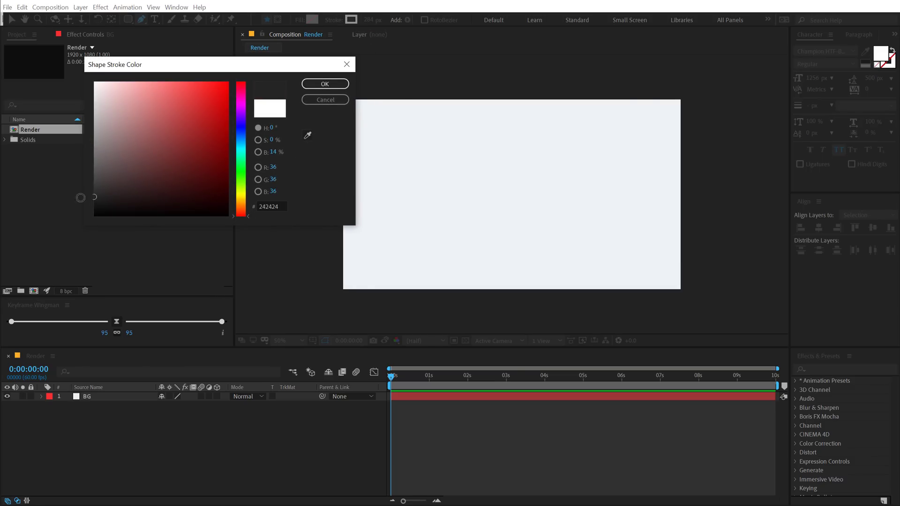
pyautogui.click(321, 85)
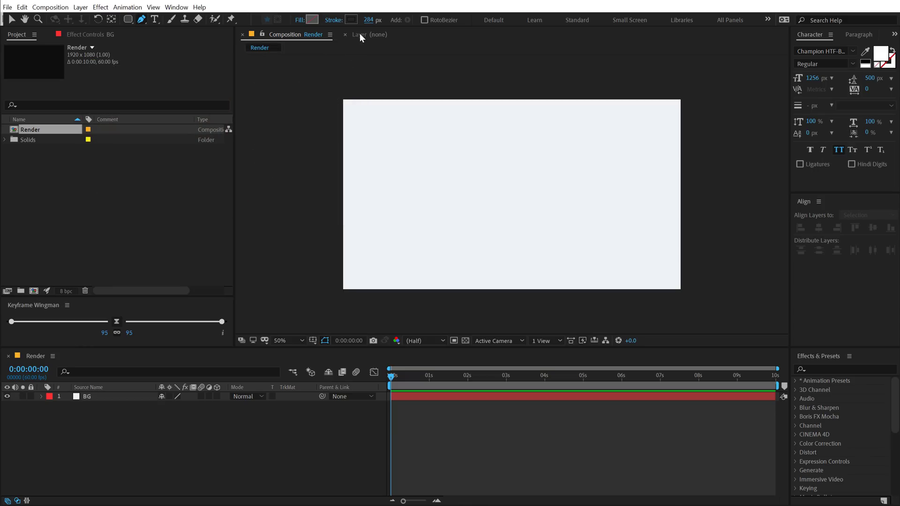
# Draw a short horizontal line in the left part of the canvas with the Pen tool and give its stroke a Round Cap
pyautogui.click(360, 200)
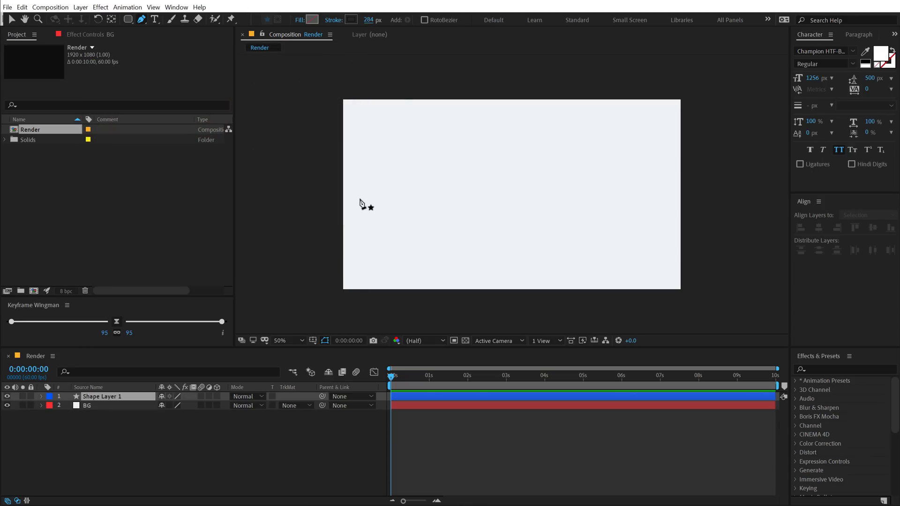
pyautogui.click(438, 200)
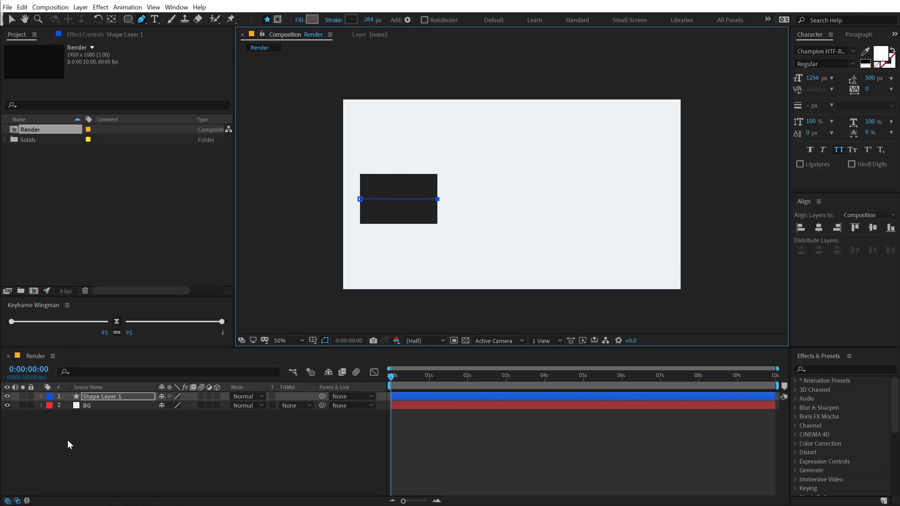
pyautogui.click(42, 396)
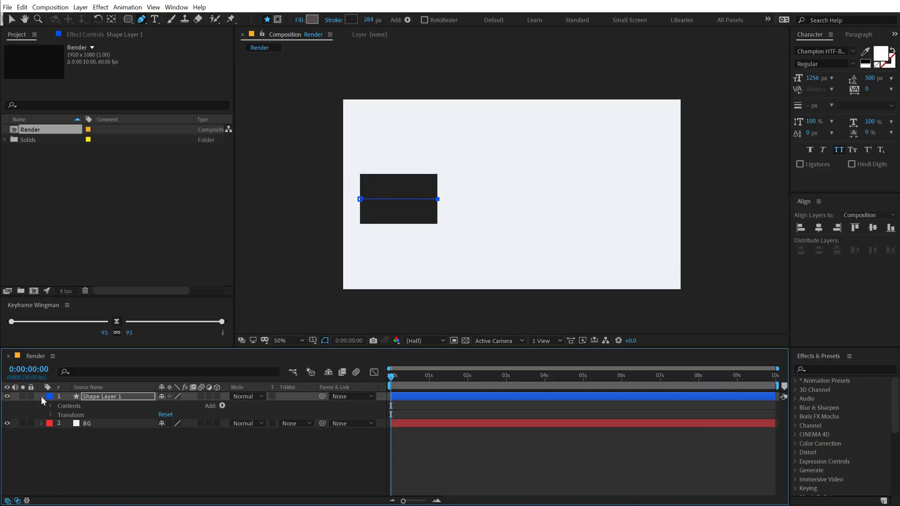
pyautogui.click(50, 405)
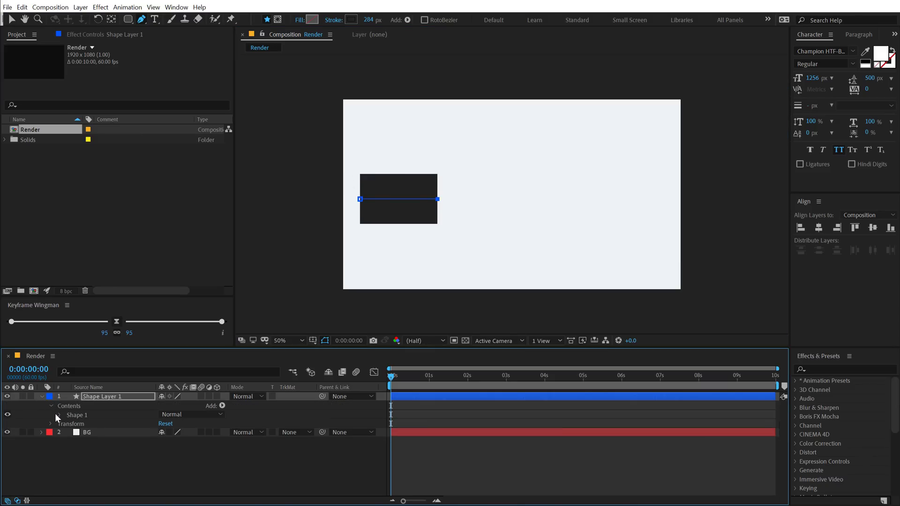
pyautogui.click(60, 416)
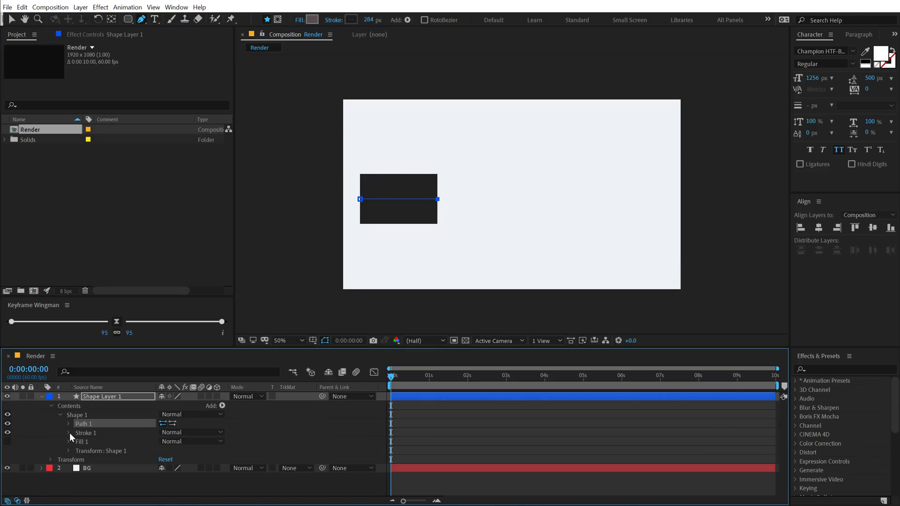
pyautogui.click(69, 432)
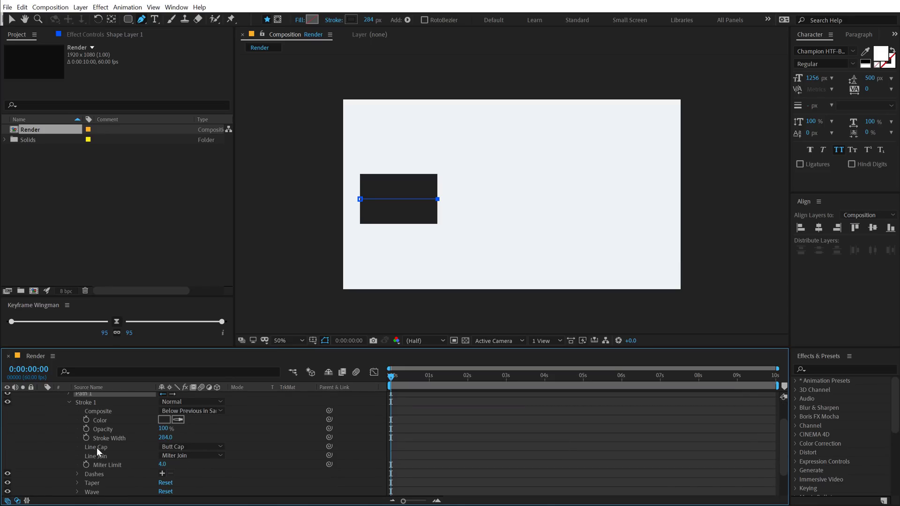
pyautogui.click(196, 447)
pyautogui.click(192, 468)
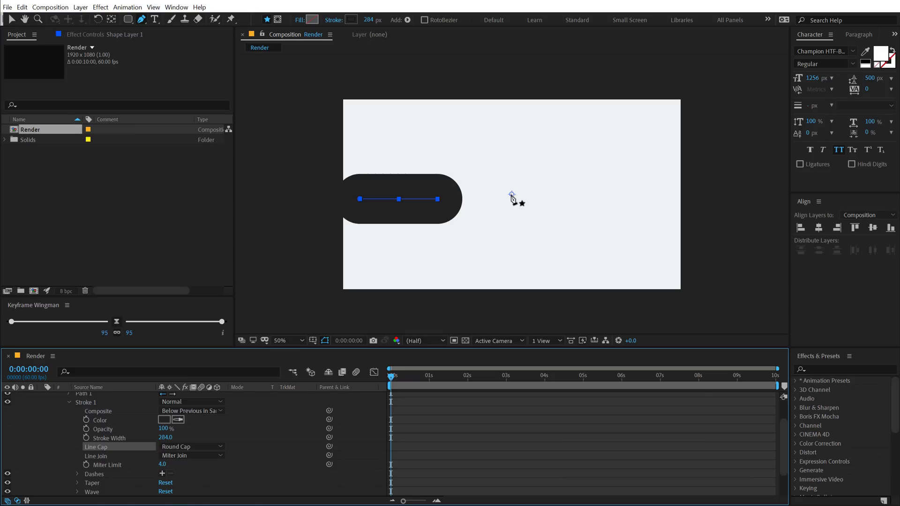
# Center the shape layer's anchor point on the line and widen its stroke to 442 px
pyautogui.scroll(3, 101, 408)
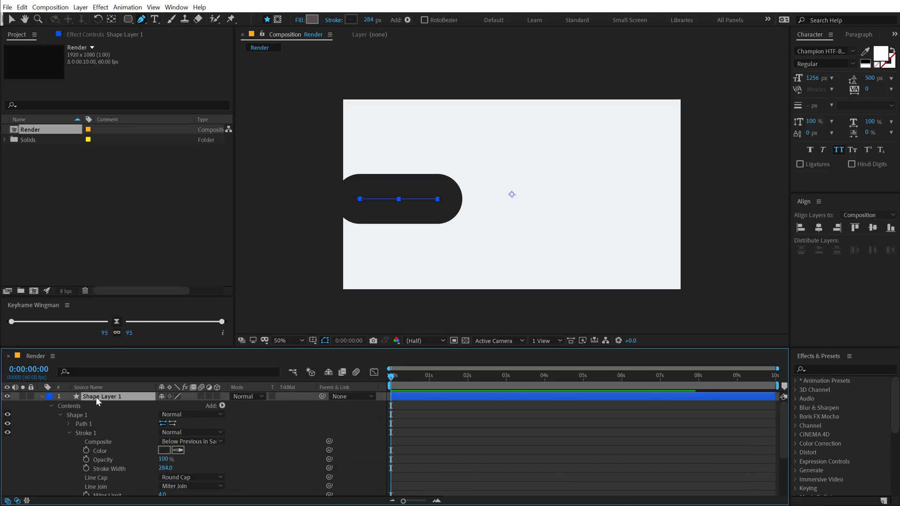
pyautogui.click(112, 19)
pyautogui.hotkey('ctrl', 'alt', 'Home')
pyautogui.click(11, 19)
pyautogui.moveTo(453, 19)
pyautogui.mouseDown()
pyautogui.moveTo(539, 7)
pyautogui.moveTo(523, 9)
pyautogui.mouseUp()
pyautogui.click(248, 439)
pyautogui.click(282, 396)
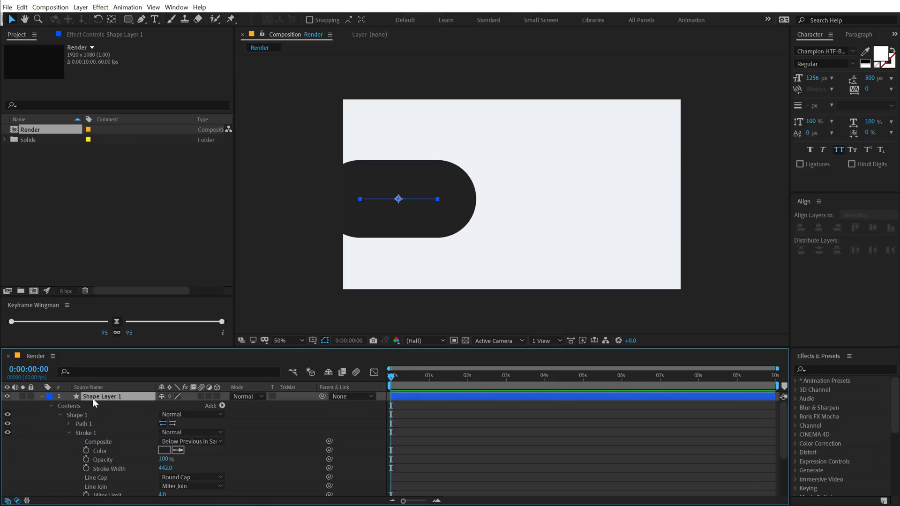
# Move the rounded shape right until its left end sits just inside the canvas edge
pyautogui.moveTo(399, 200); pyautogui.dragTo(422, 197)
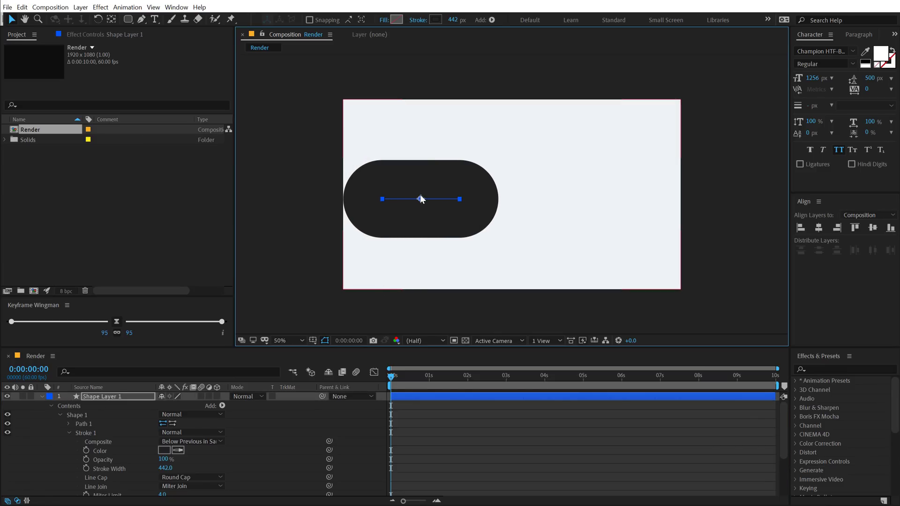
pyautogui.click(424, 197)
pyautogui.click(104, 396)
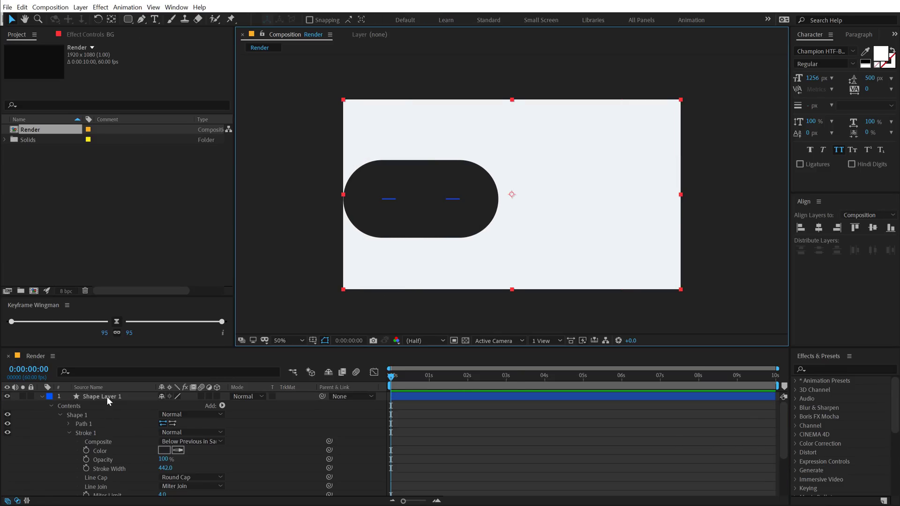
pyautogui.moveTo(423, 202); pyautogui.dragTo(426, 203)
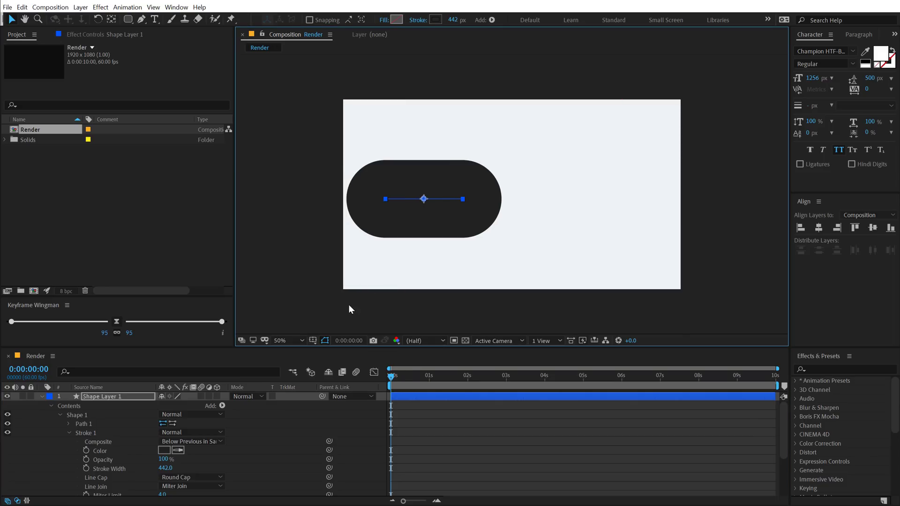
# Set the shape's stroke width to 450 px
pyautogui.click(453, 20)
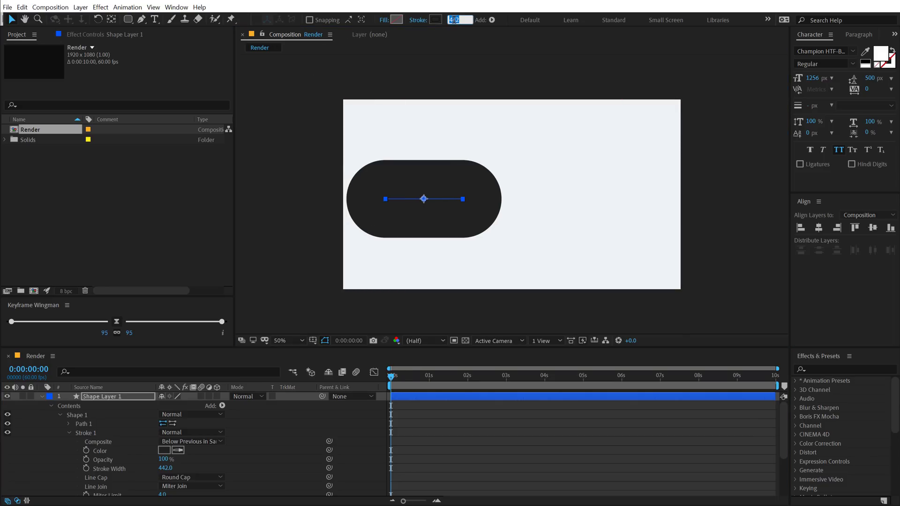
pyautogui.write('450')
pyautogui.press('Return')
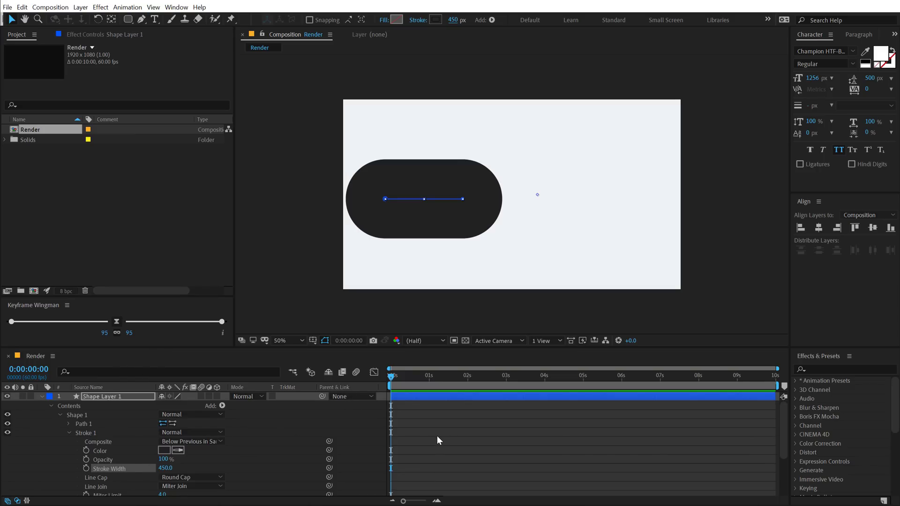
# Add Trim Paths to Shape 1, reveal its properties and enlarge the timeline area
pyautogui.scroll(3, 437, 435)
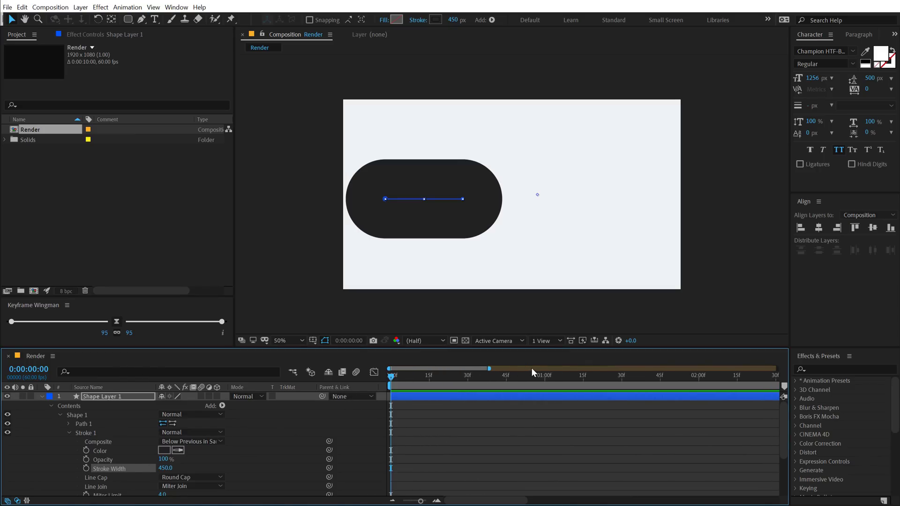
pyautogui.click(221, 406)
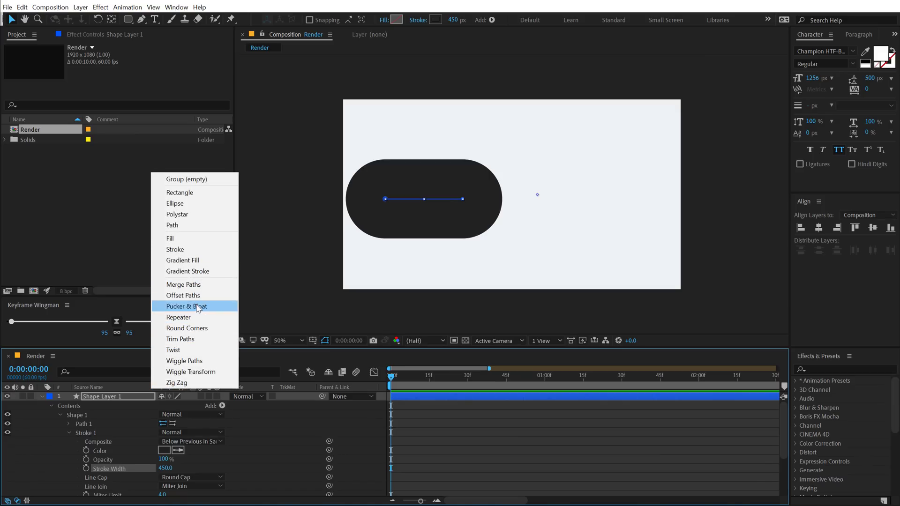
pyautogui.click(194, 339)
pyautogui.click(71, 441)
pyautogui.click(68, 432)
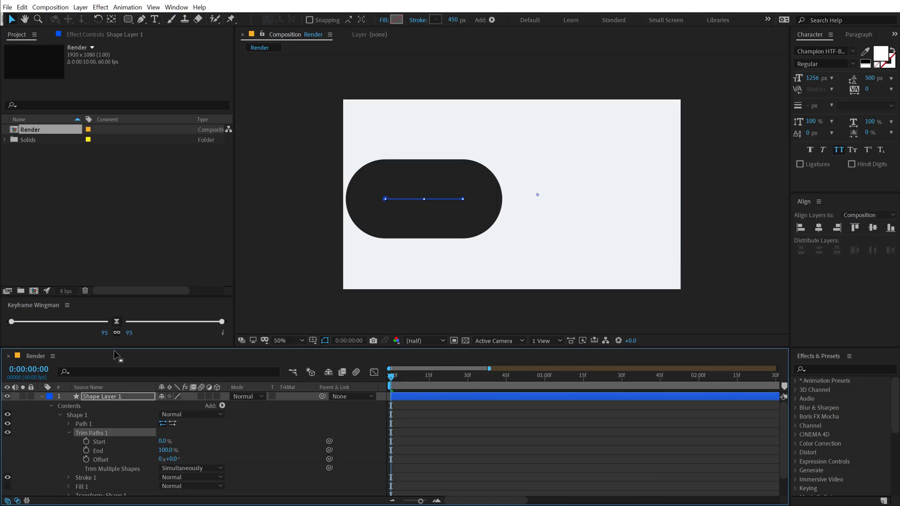
pyautogui.moveTo(115, 348); pyautogui.dragTo(128, 287)
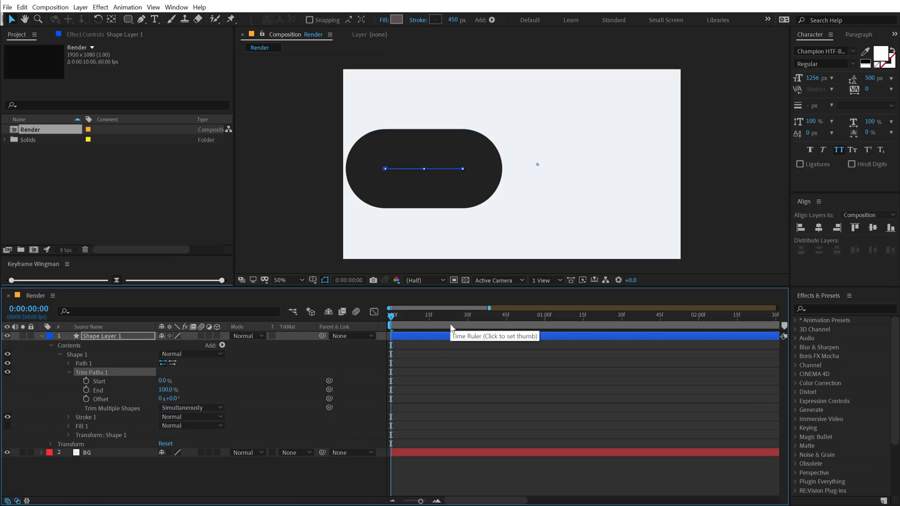
# Set the Trim Paths End value to 1% so the shape shrinks to a circle
pyautogui.click(165, 390)
pyautogui.write('1.9')
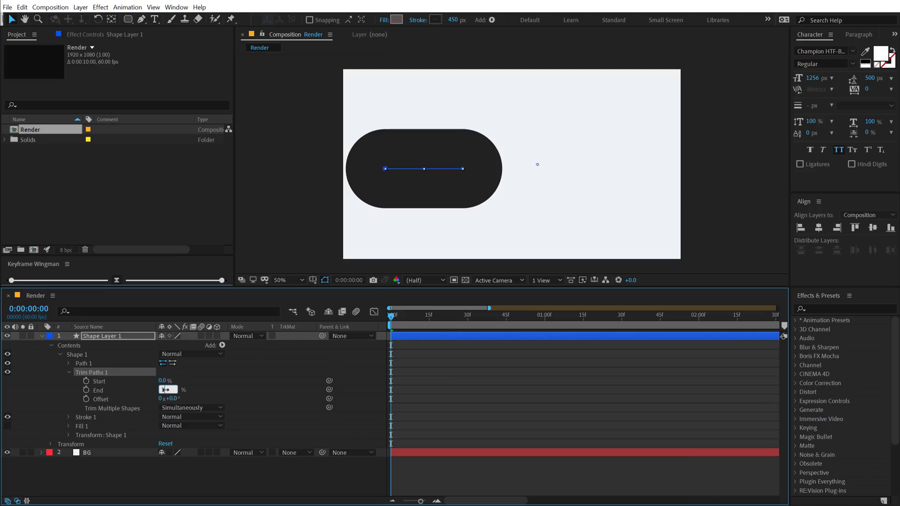
pyautogui.press('Return')
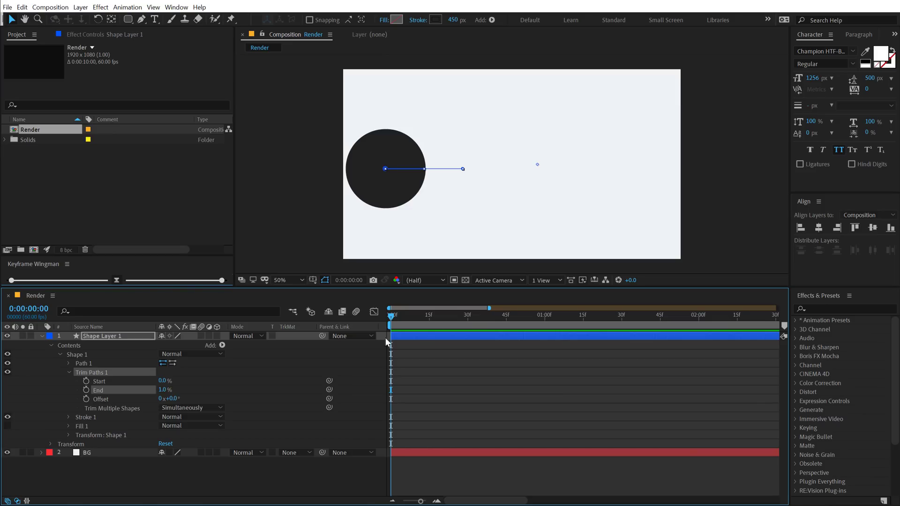
# Keyframe Shape Layer 1's Position at its current place at 2:00 and at X -60, outside the canvas, at 0:00
pyautogui.moveTo(523, 316); pyautogui.dragTo(698, 333)
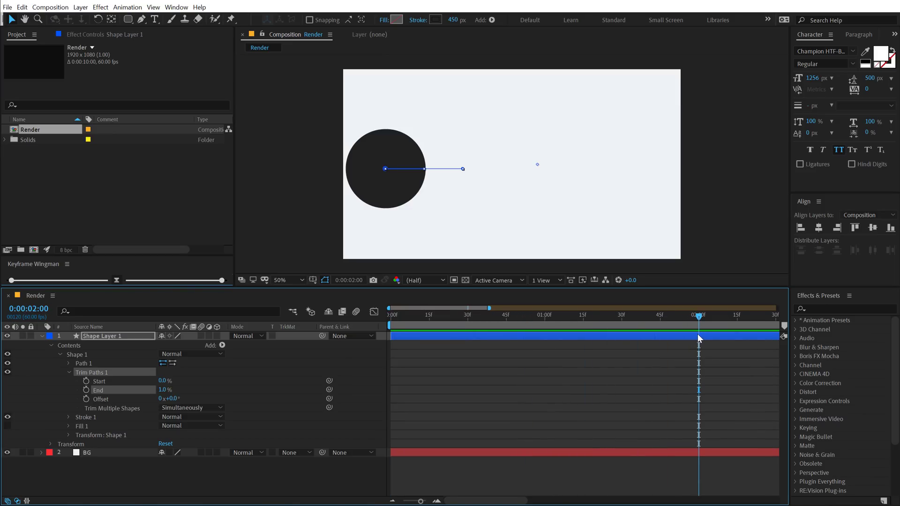
pyautogui.click(104, 338)
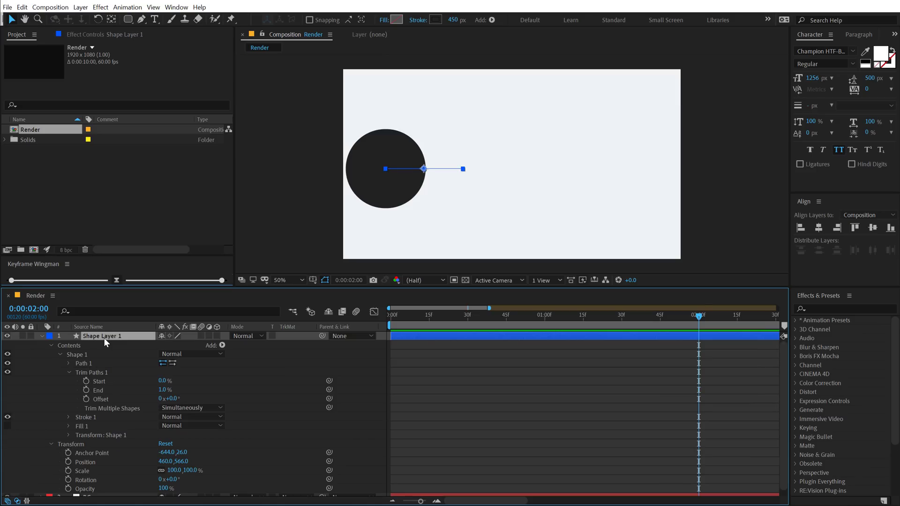
pyautogui.click(68, 461)
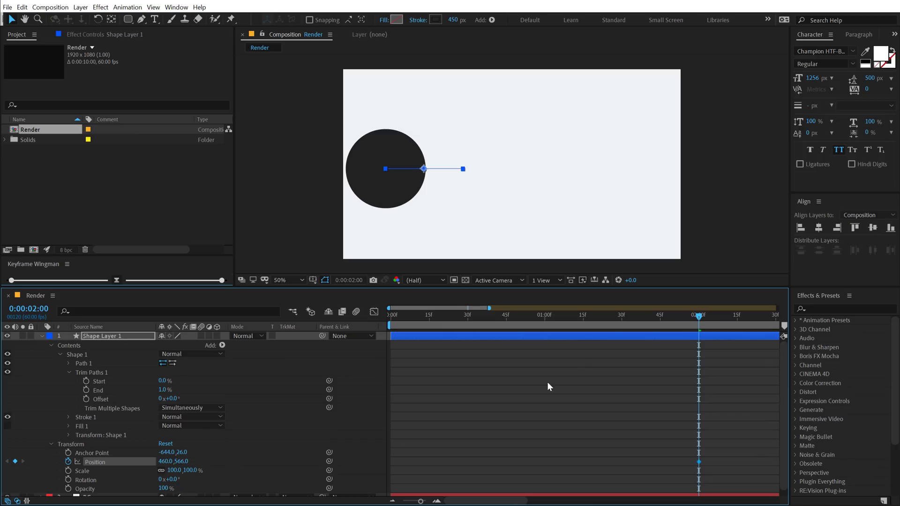
pyautogui.press('Home')
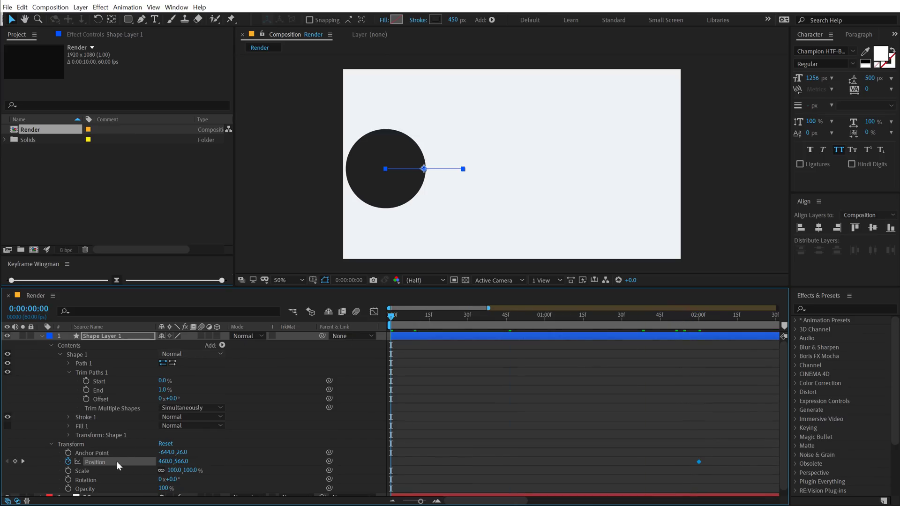
pyautogui.moveTo(165, 462); pyautogui.dragTo(66, 461)
# Keyframe the Trim Paths End at 1% at 1:00 and 100% at 2:30, and scrub through the animation
pyautogui.moveTo(394, 325); pyautogui.dragTo(544, 333)
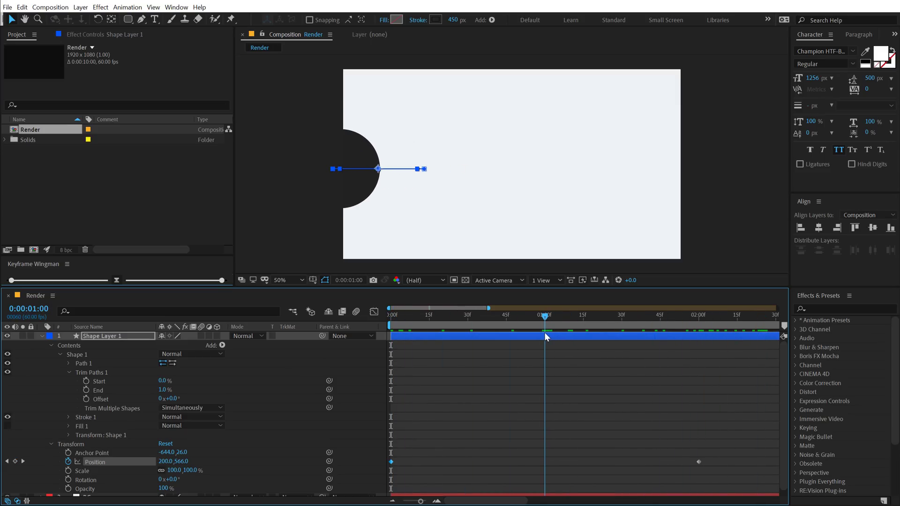
pyautogui.press('-')
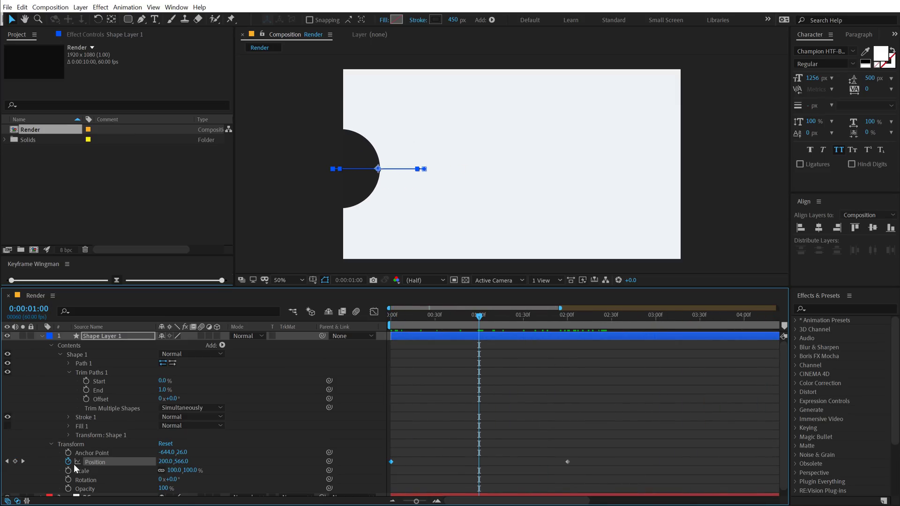
pyautogui.click(87, 391)
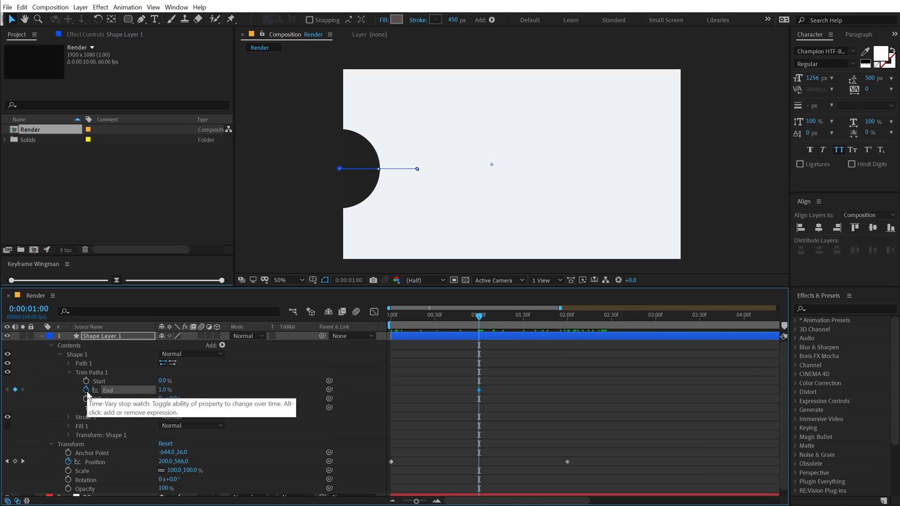
pyautogui.click(609, 321)
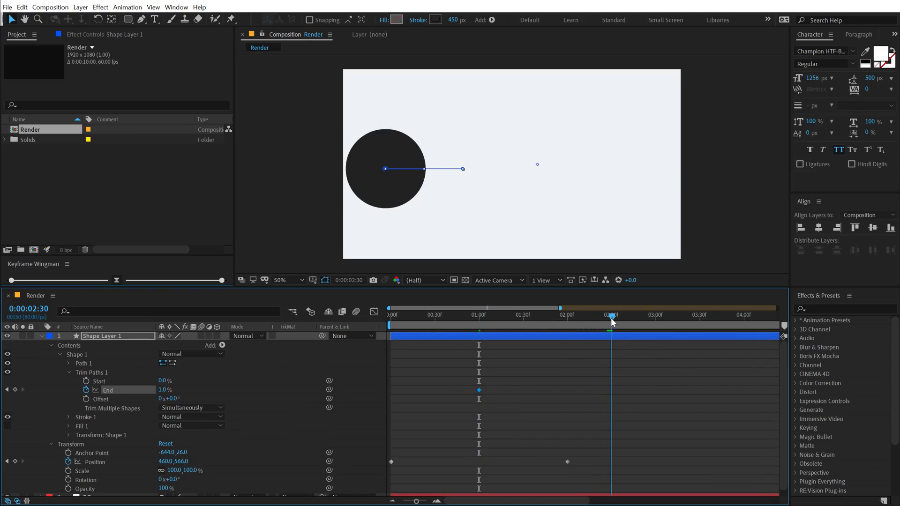
pyautogui.moveTo(164, 392); pyautogui.dragTo(231, 389)
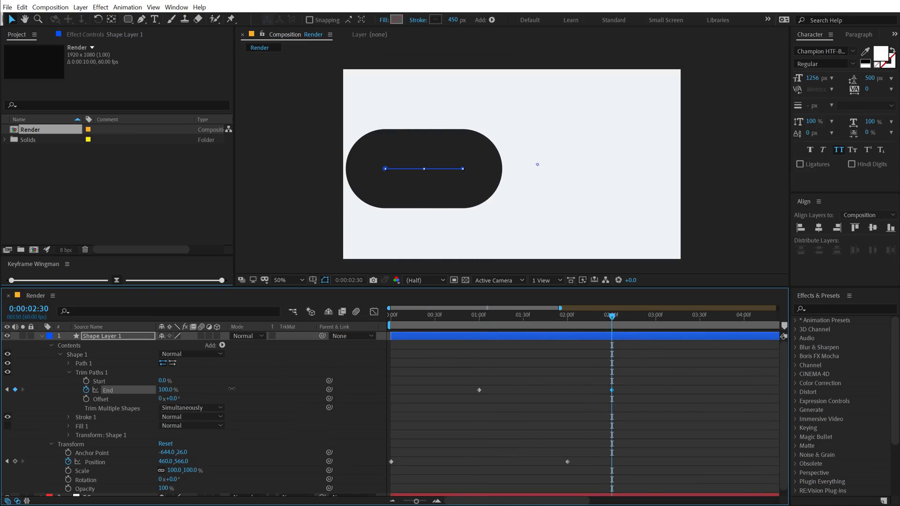
pyautogui.moveTo(401, 317); pyautogui.dragTo(603, 333)
# Apply Easy Ease to all of Shape Layer 1's Position and End keyframes
pyautogui.press('Home')
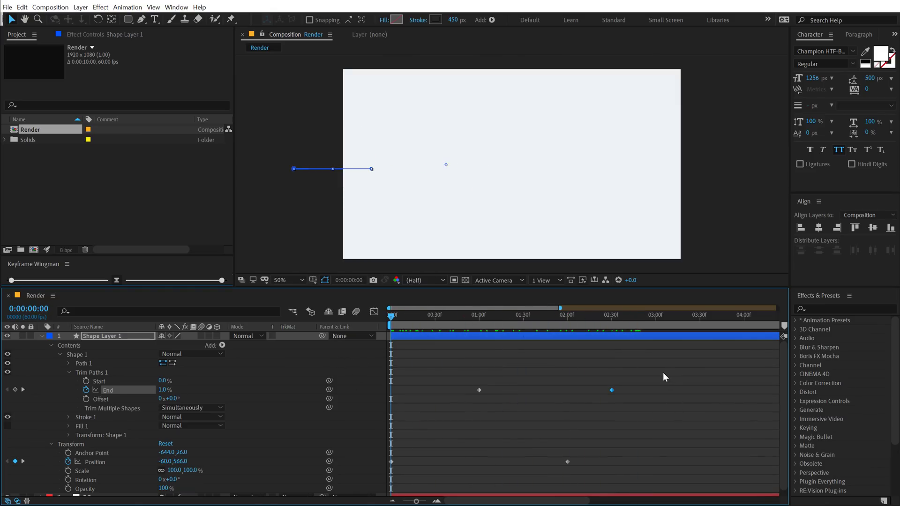
pyautogui.moveTo(663, 372); pyautogui.dragTo(343, 469)
pyautogui.press('F9')
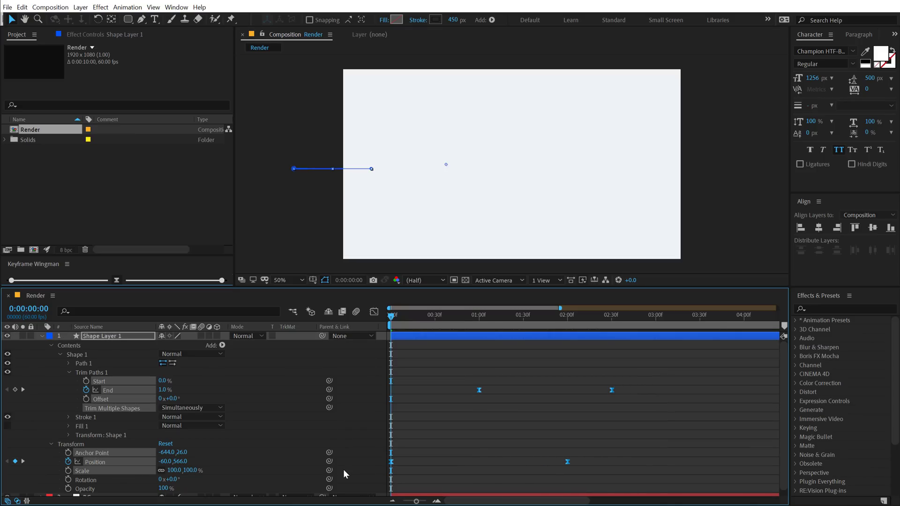
# Open the Graph Editor and lengthen the outgoing influence of the starting Position and End keyframes
pyautogui.click(373, 312)
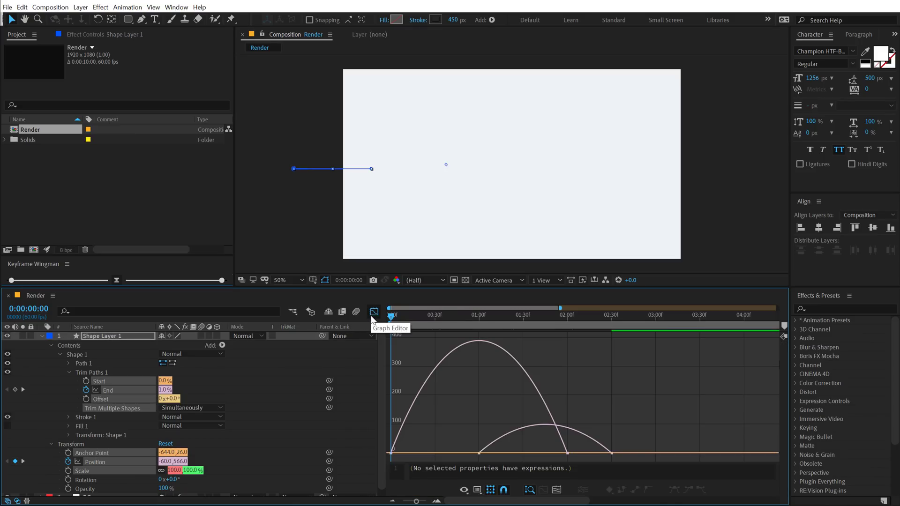
pyautogui.moveTo(474, 318); pyautogui.dragTo(478, 317)
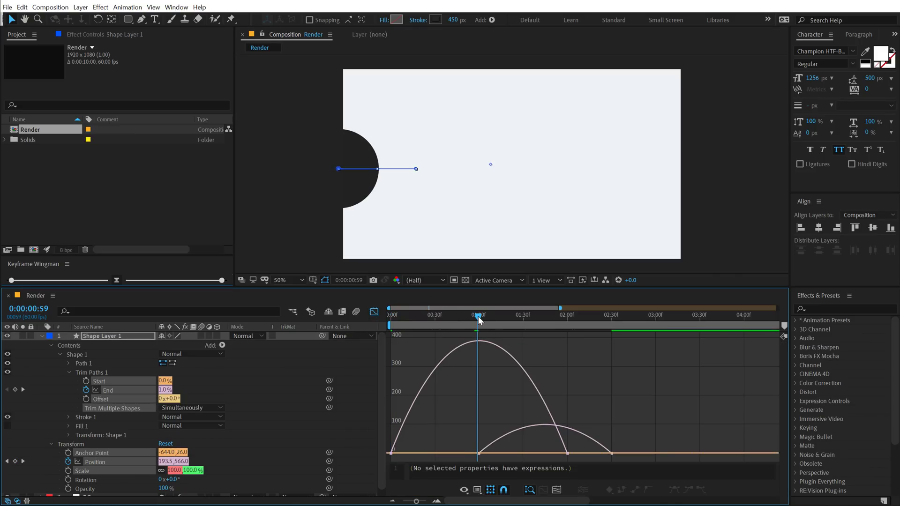
pyautogui.moveTo(350, 461); pyautogui.dragTo(382, 372)
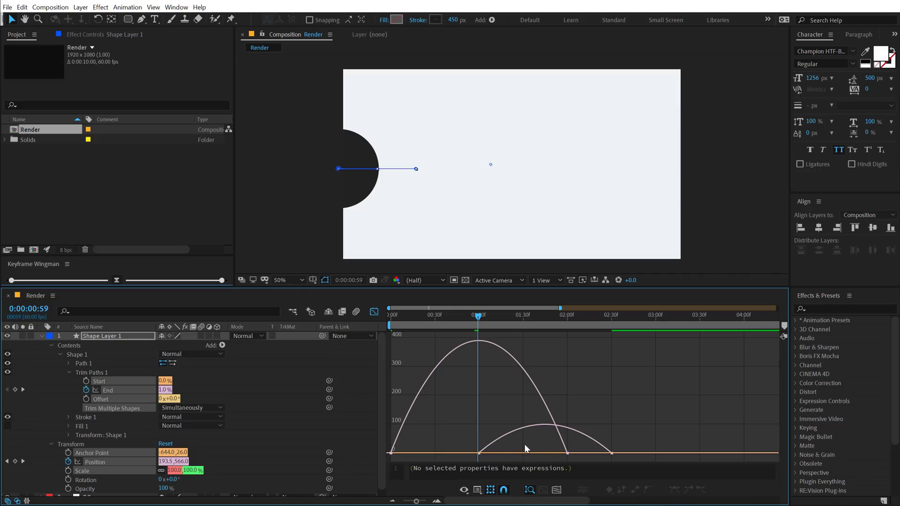
pyautogui.click(435, 450)
pyautogui.moveTo(420, 449); pyautogui.dragTo(462, 450)
# Lengthen the incoming influence of the final Position and End keyframes to form sharp speed peaks, and preview the motion
pyautogui.moveTo(670, 427)
pyautogui.mouseDown()
pyautogui.moveTo(582, 461)
pyautogui.moveTo(515, 452)
pyautogui.moveTo(539, 457)
pyautogui.mouseUp()
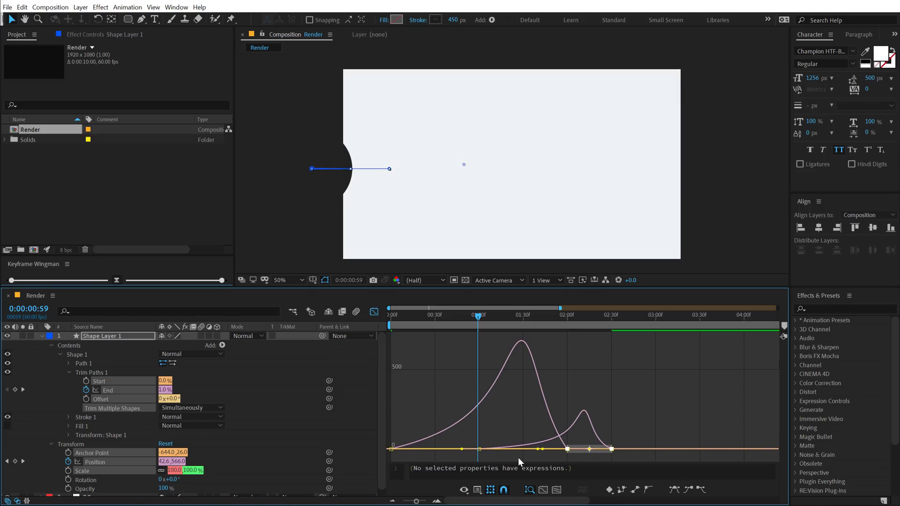
pyautogui.click(538, 453)
pyautogui.moveTo(537, 455); pyautogui.dragTo(494, 456)
pyautogui.click(612, 454)
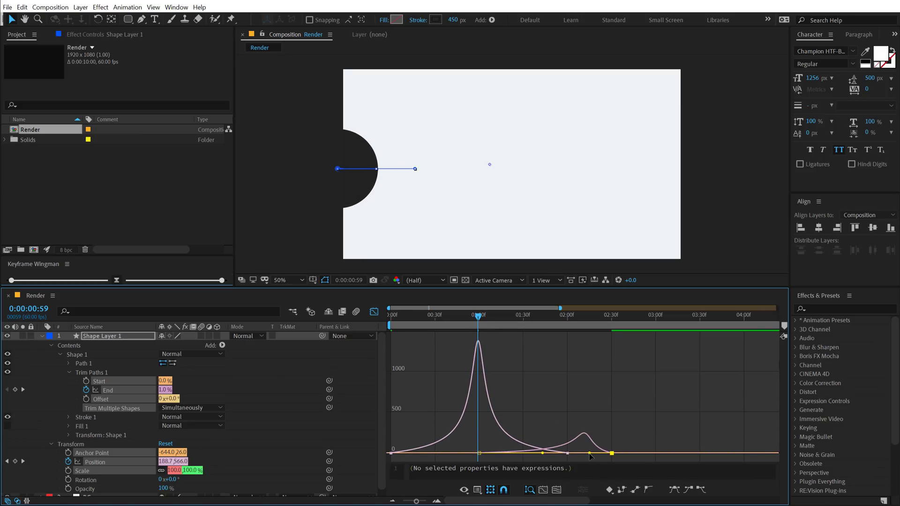
pyautogui.moveTo(590, 454); pyautogui.dragTo(562, 457)
pyautogui.moveTo(438, 317); pyautogui.dragTo(391, 317)
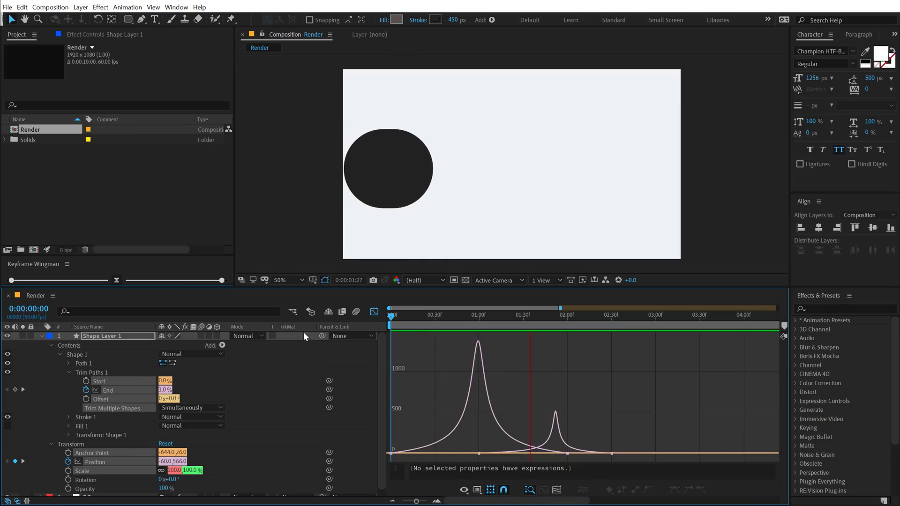
# Enlarge the Keyframe Wingman area to expose its influence values, and check its entry in the list of available windows
pyautogui.click(446, 318)
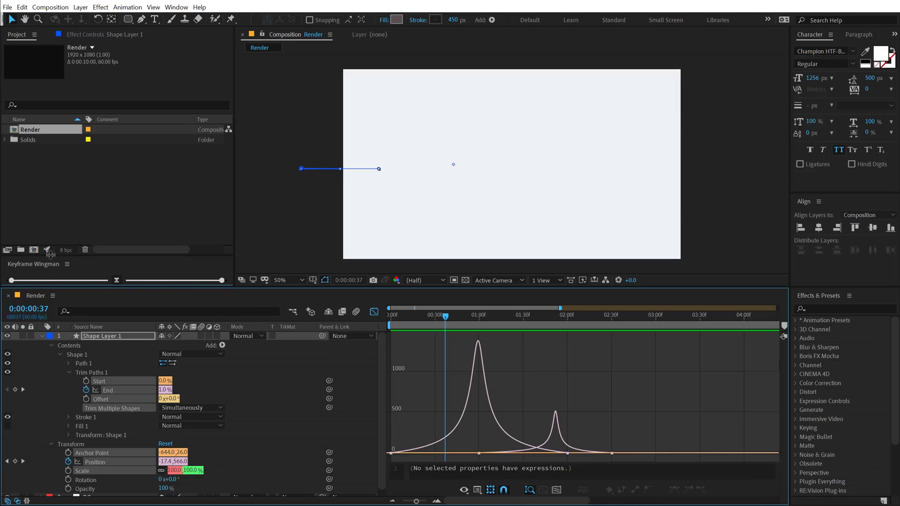
pyautogui.moveTo(49, 257); pyautogui.dragTo(50, 237)
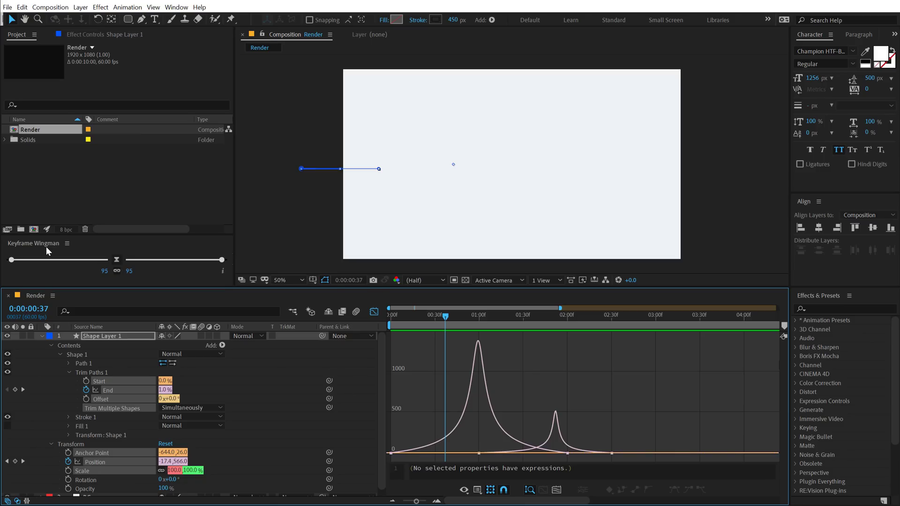
pyautogui.click(177, 7)
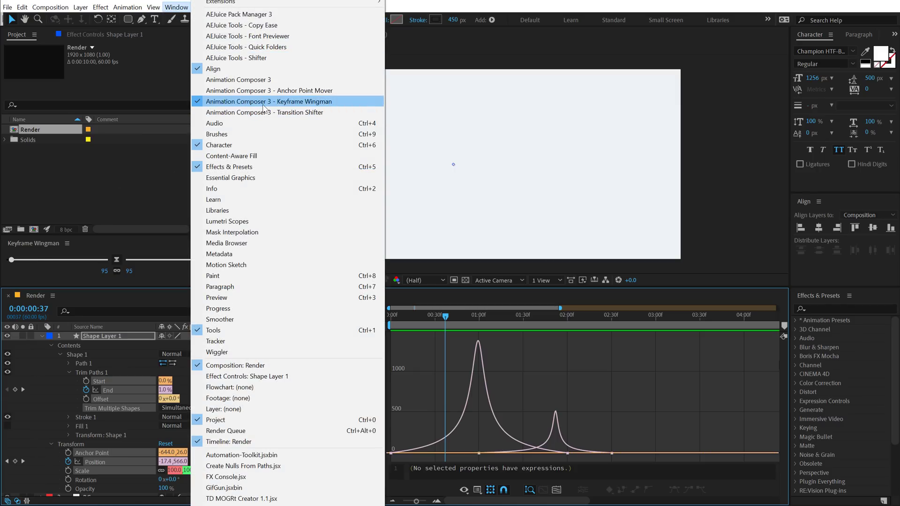
pyautogui.click(337, 102)
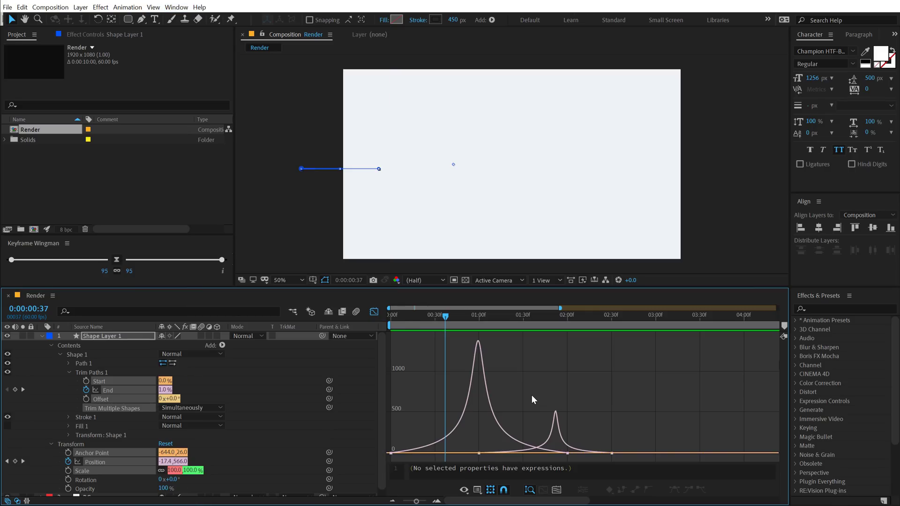
# Set the incoming and outgoing influence of all Position and End keyframes to 95 with Keyframe Wingman, and preview from the start
pyautogui.moveTo(647, 411); pyautogui.dragTo(295, 474)
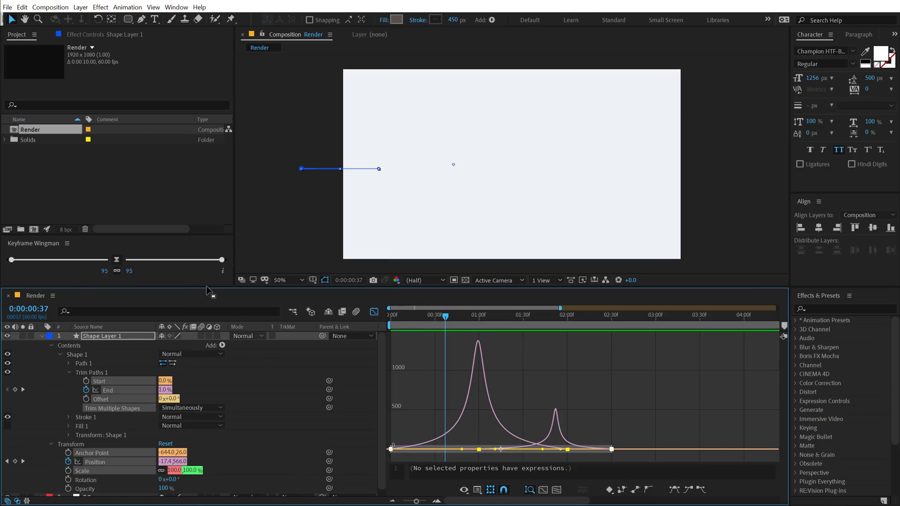
pyautogui.moveTo(220, 258)
pyautogui.mouseDown()
pyautogui.moveTo(171, 259)
pyautogui.moveTo(231, 259)
pyautogui.moveTo(207, 260)
pyautogui.mouseUp()
pyautogui.write('95')
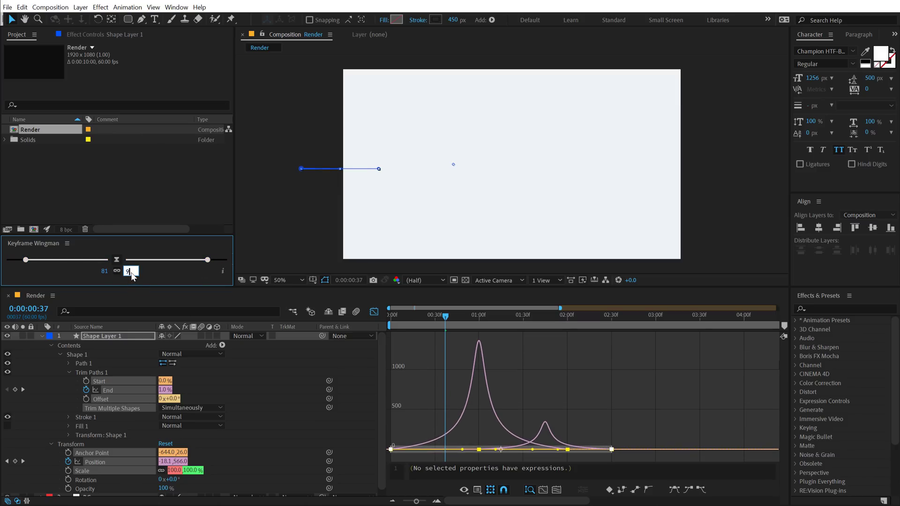
pyautogui.press('Return')
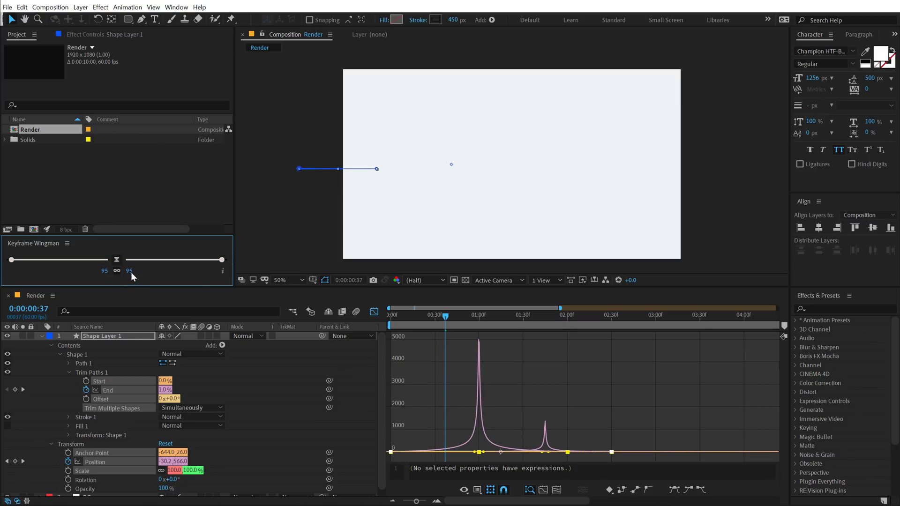
pyautogui.click(376, 315)
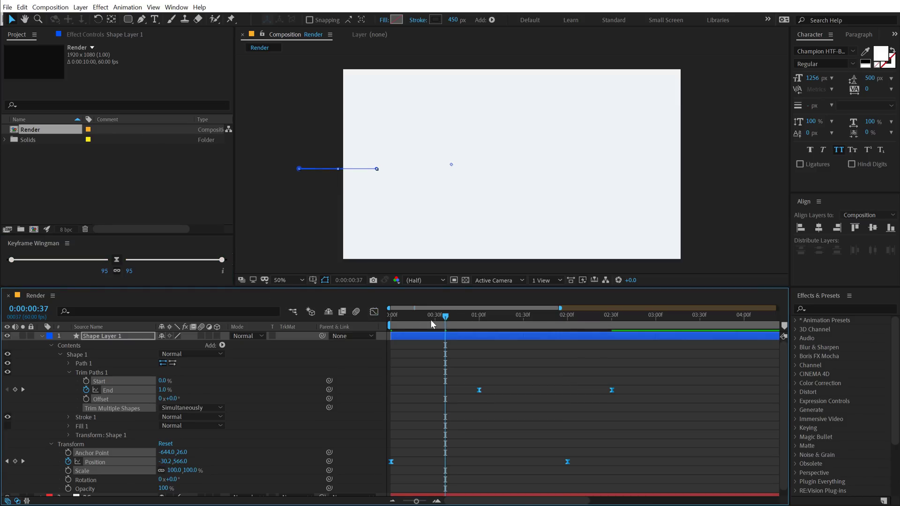
pyautogui.press('Home')
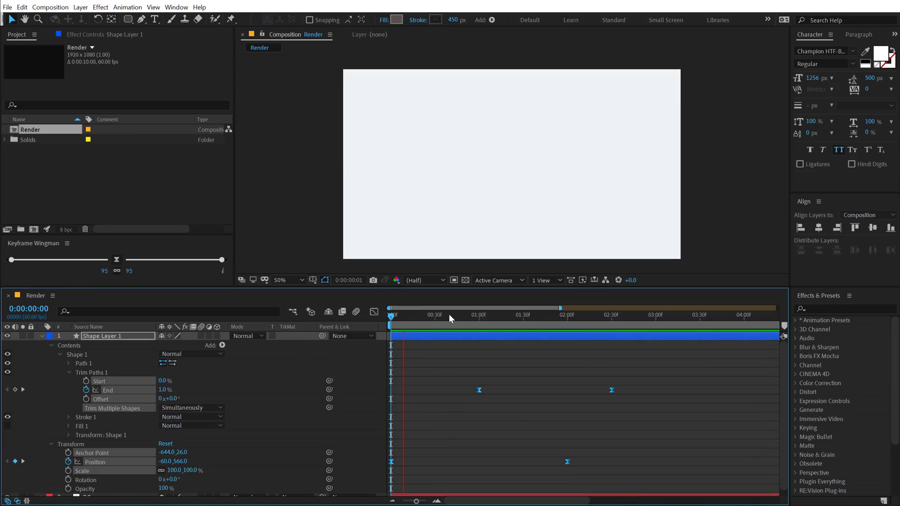
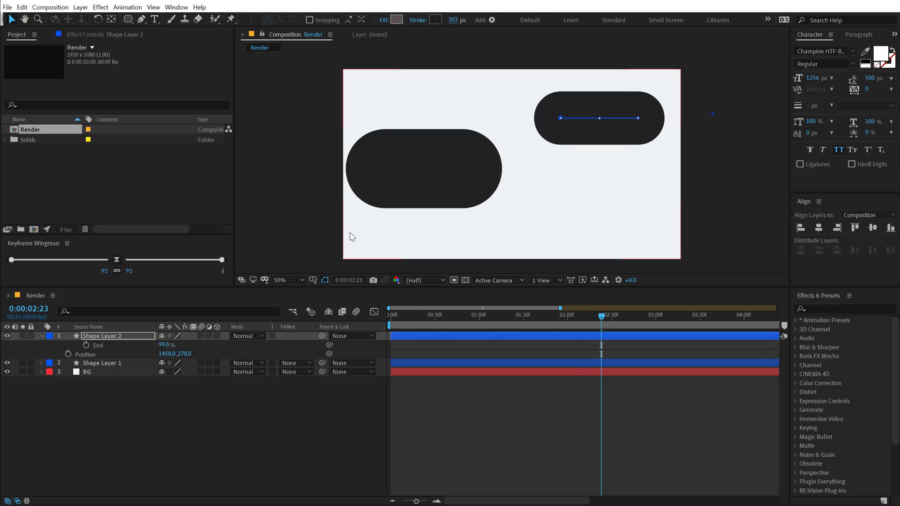
# Reveal Shape Layer 1's Position keyframes, move both down together to Y 590, and scrub through the result
pyautogui.click(103, 363)
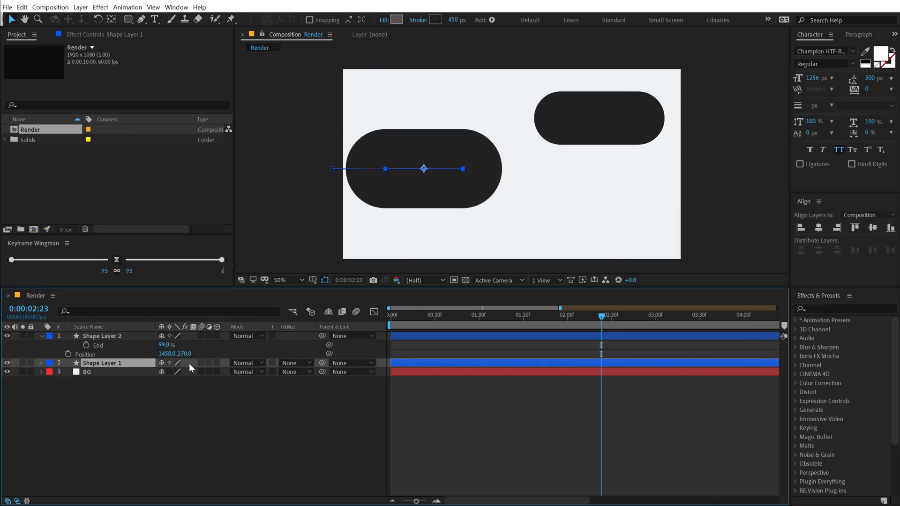
pyautogui.press('u')
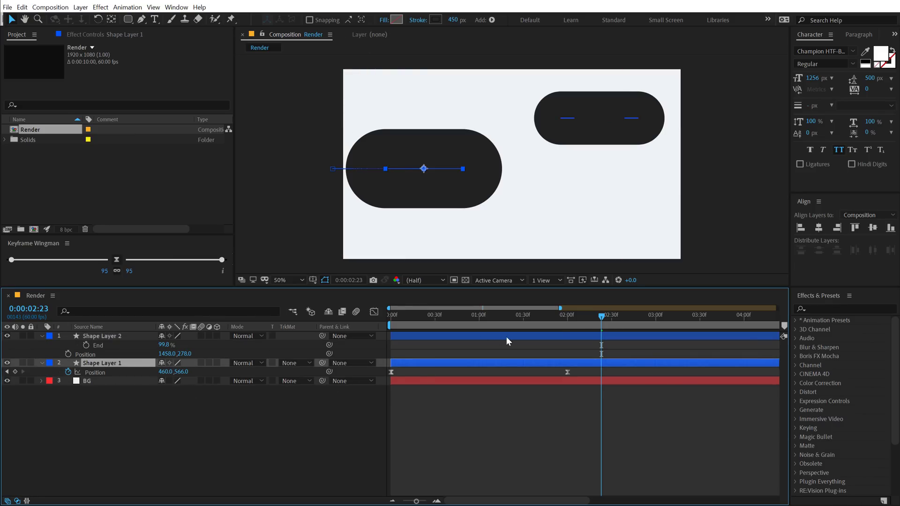
pyautogui.moveTo(595, 314); pyautogui.dragTo(572, 317)
pyautogui.moveTo(575, 378); pyautogui.dragTo(379, 367)
pyautogui.moveTo(424, 169); pyautogui.dragTo(424, 173)
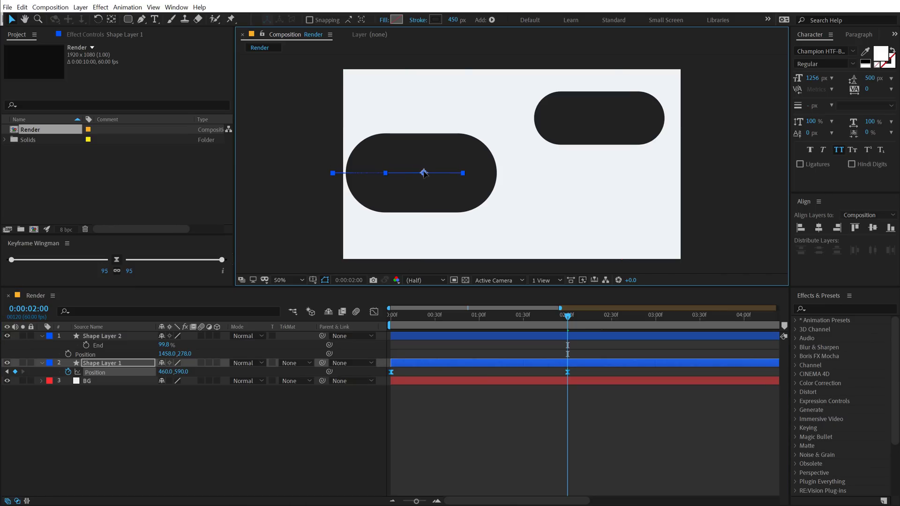
pyautogui.click(358, 447)
pyautogui.moveTo(406, 309)
pyautogui.mouseDown()
pyautogui.moveTo(420, 311)
pyautogui.moveTo(360, 307)
pyautogui.moveTo(426, 320)
pyautogui.moveTo(562, 325)
pyautogui.mouseUp()
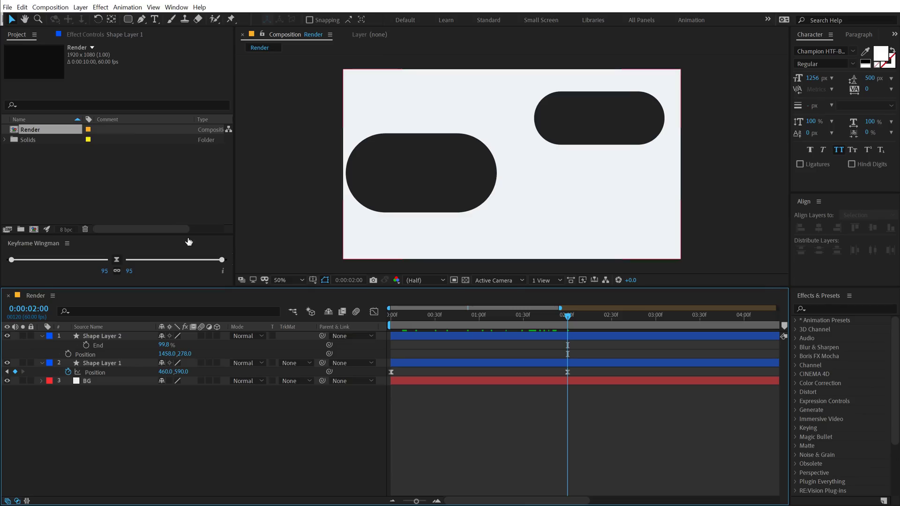
# Reveal Shape Layer 2's properties and set its Trim Paths Start to 100% and End to 99%
pyautogui.click(112, 337)
pyautogui.click(42, 336)
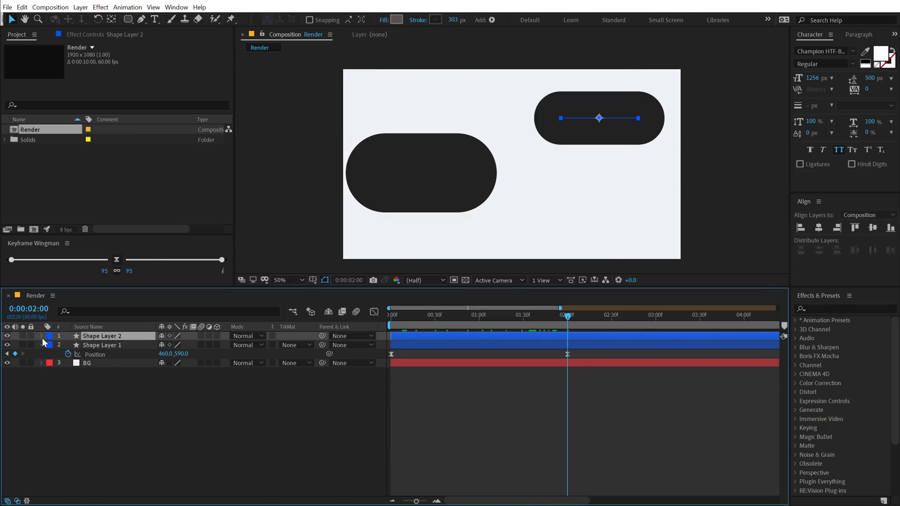
pyautogui.click(41, 336)
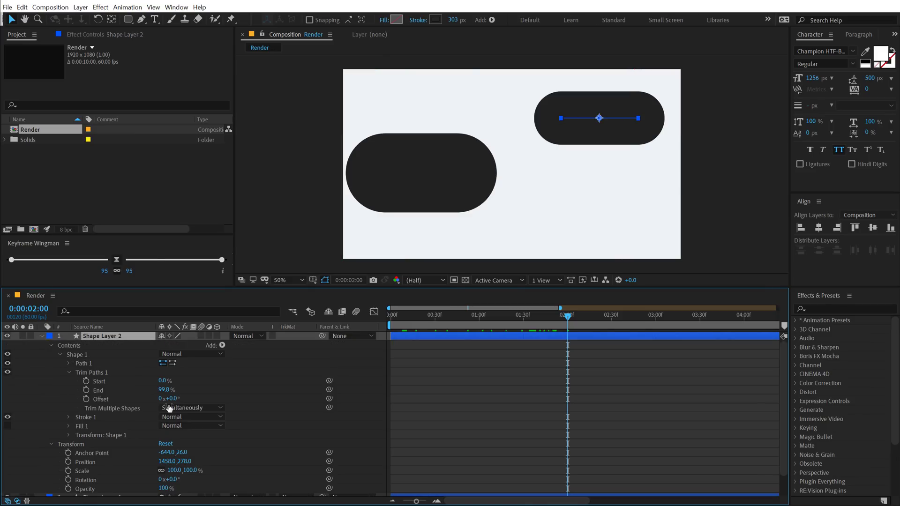
pyautogui.moveTo(162, 381); pyautogui.dragTo(225, 378)
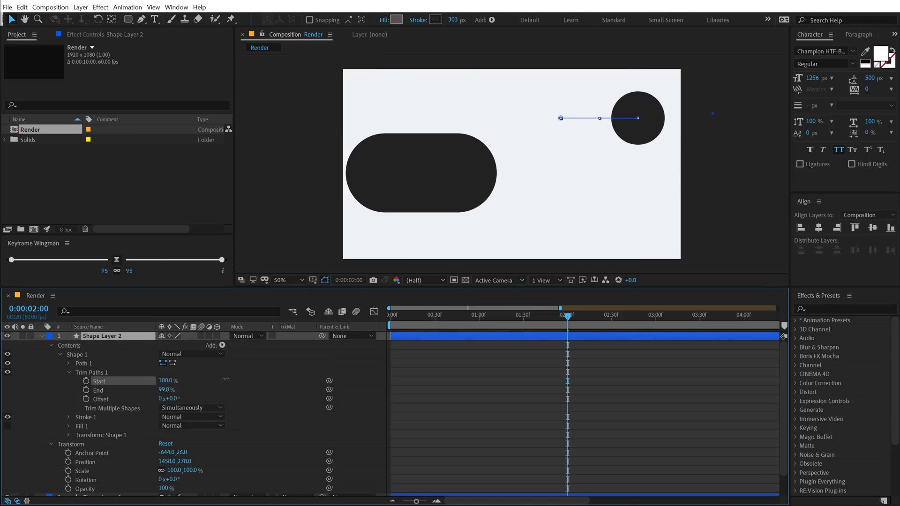
pyautogui.click(167, 390)
pyautogui.write('99')
pyautogui.press('Return')
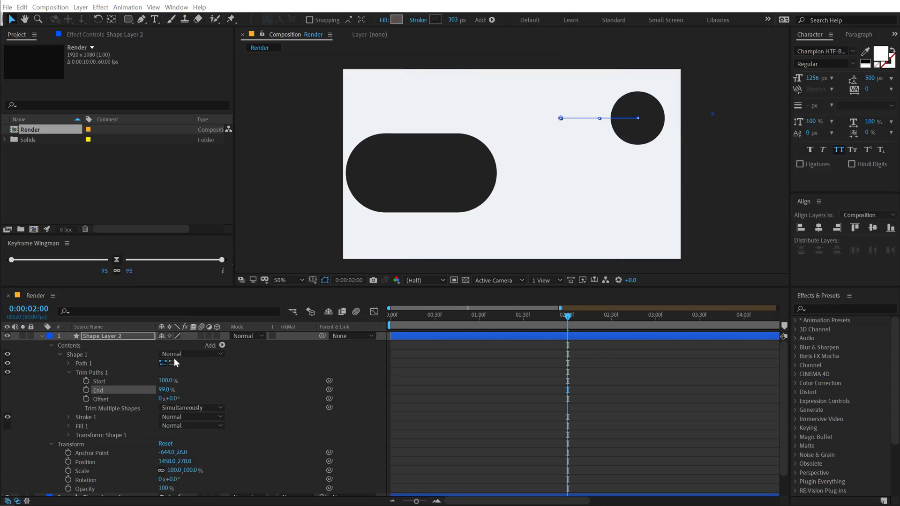
# Keyframe Shape Layer 2's Position at 2:00 and set its X position to 1903 at 0:00
pyautogui.click(120, 335)
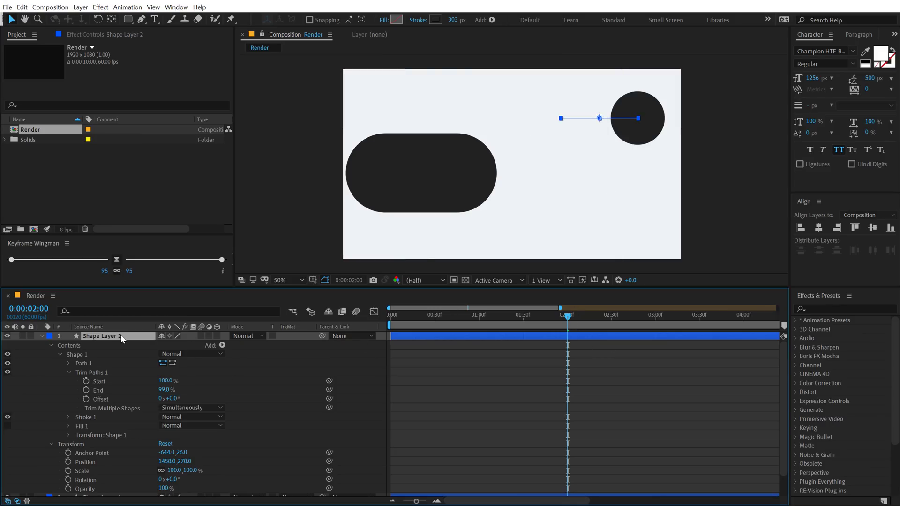
pyautogui.click(68, 461)
pyautogui.press('Home')
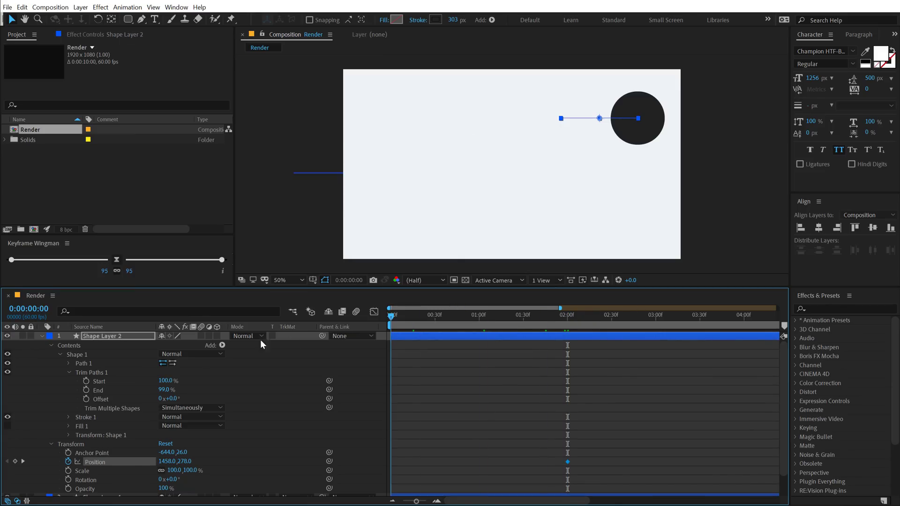
pyautogui.moveTo(163, 461); pyautogui.dragTo(246, 462)
# Keyframe Shape Layer 2's Trim Paths End at 99% at 1:00 and 0% at 2:30
pyautogui.moveTo(392, 326); pyautogui.dragTo(479, 322)
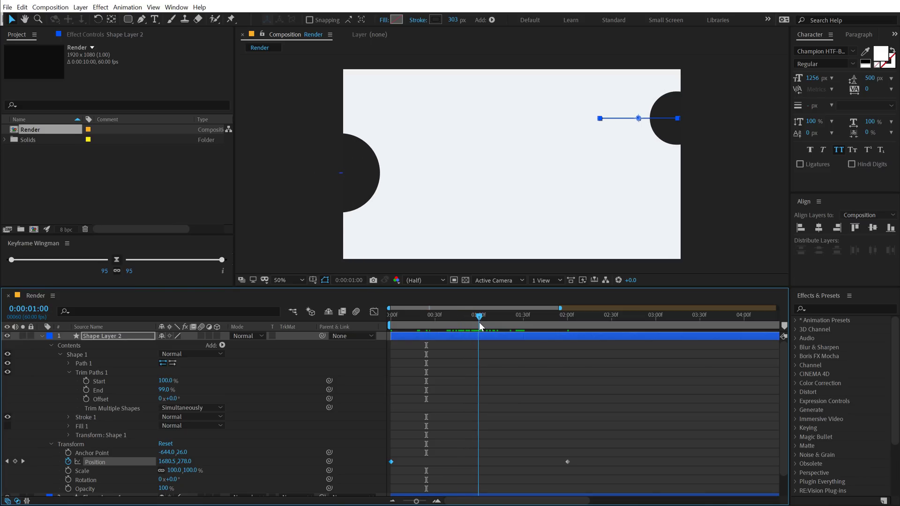
pyautogui.click(85, 390)
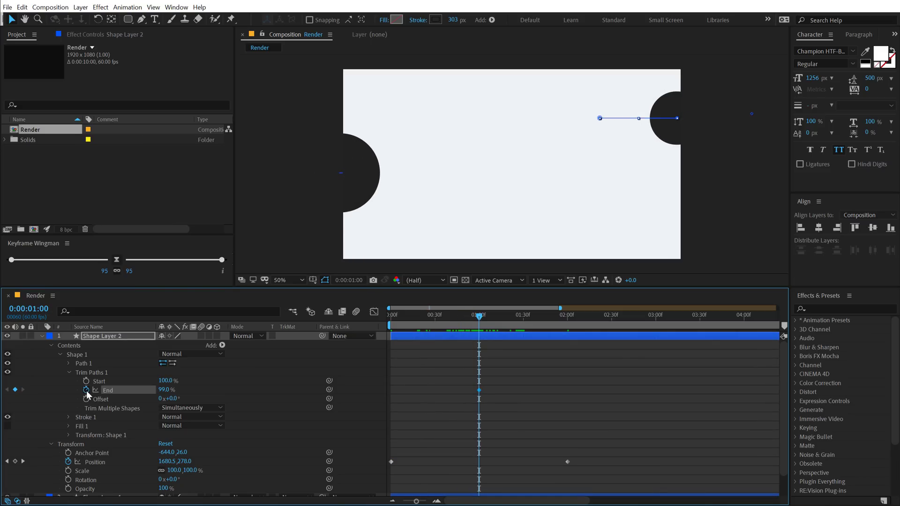
pyautogui.click(612, 318)
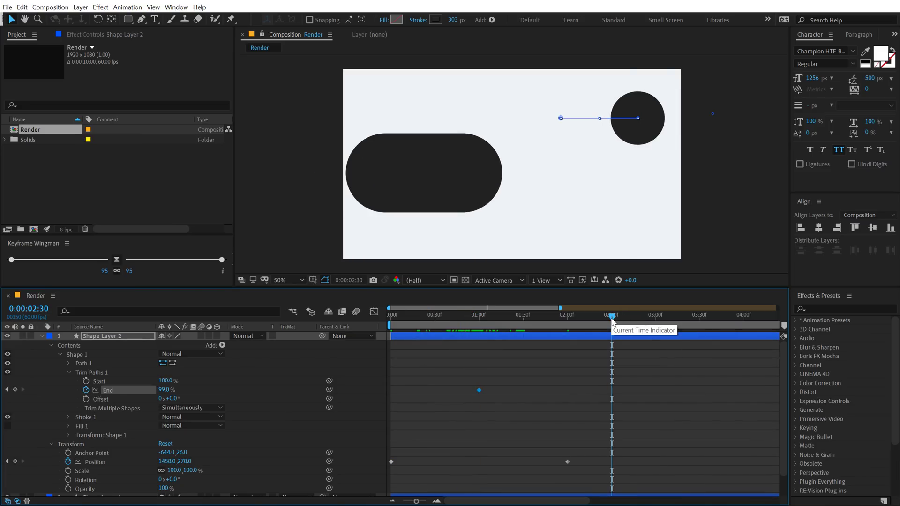
pyautogui.moveTo(163, 390); pyautogui.dragTo(149, 395)
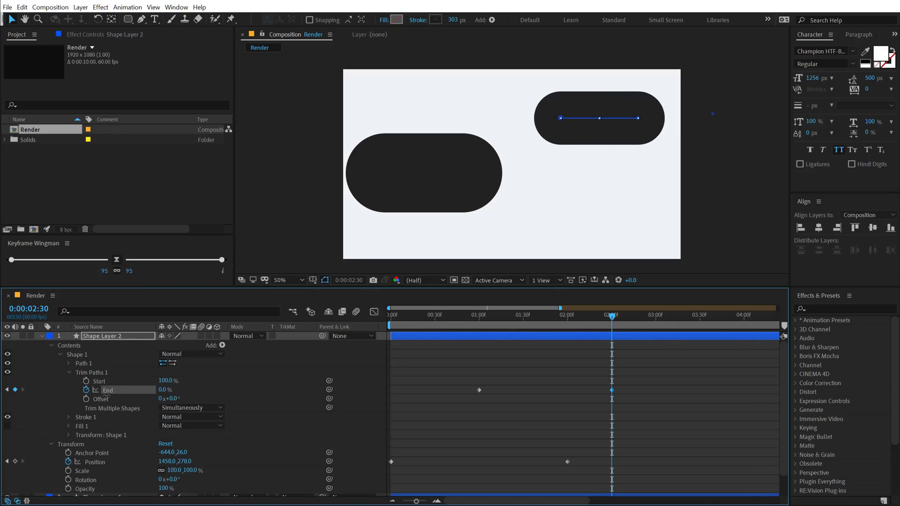
# Keyframe Shape Layer 2's Trim Paths Start at 100% at 1:15 and 25% at 2:45
pyautogui.moveTo(501, 317); pyautogui.dragTo(501, 316)
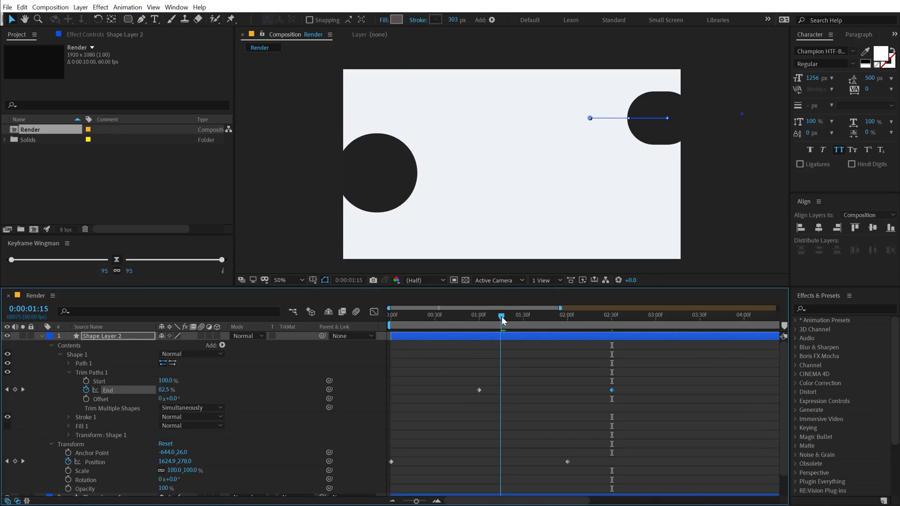
pyautogui.click(86, 381)
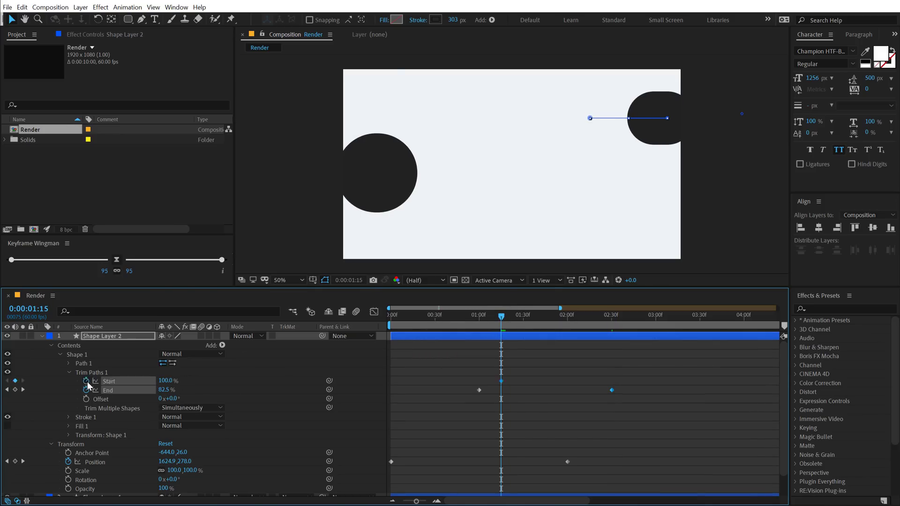
pyautogui.click(633, 317)
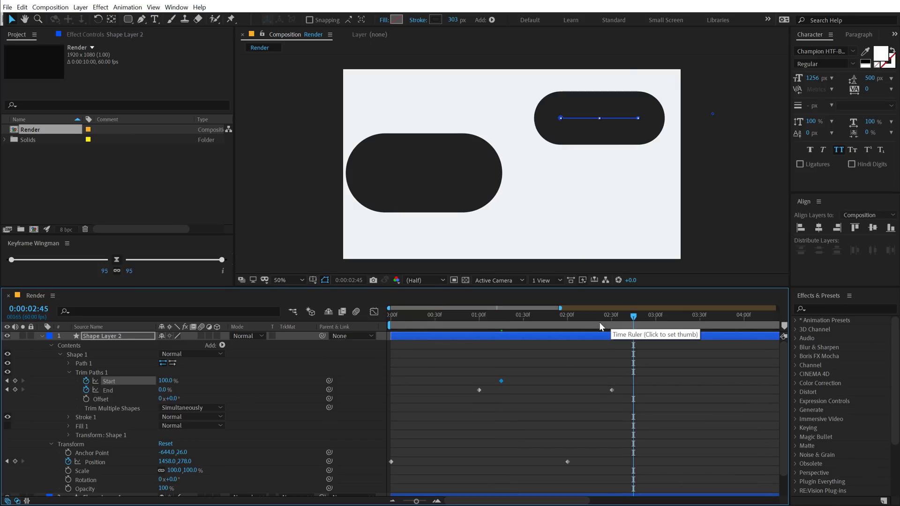
pyautogui.moveTo(165, 382); pyautogui.dragTo(154, 390)
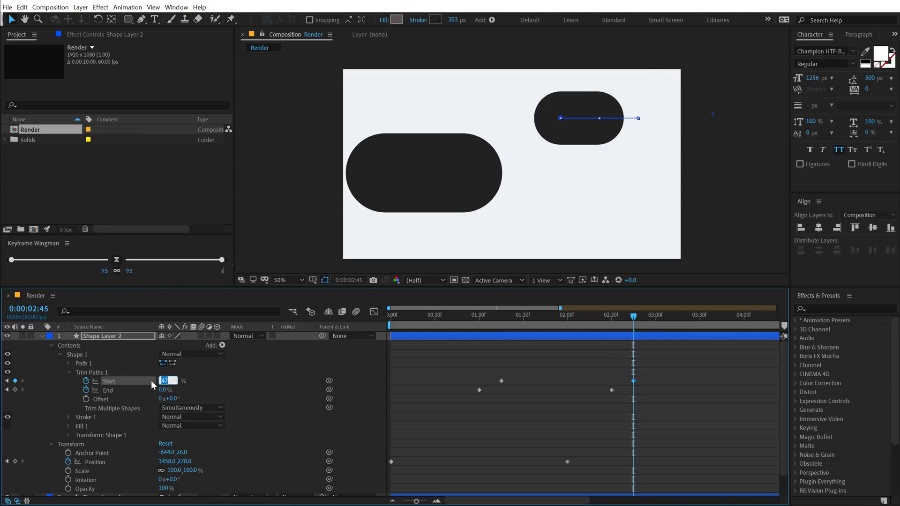
pyautogui.write('5')
pyautogui.press('Return')
# Ease all of Shape Layer 2's Start, End and Position keyframes with Keyframe Wingman at 95 influence, and preview from the start
pyautogui.moveTo(703, 360); pyautogui.dragTo(361, 482)
pyautogui.click(116, 260)
pyautogui.press('Home')
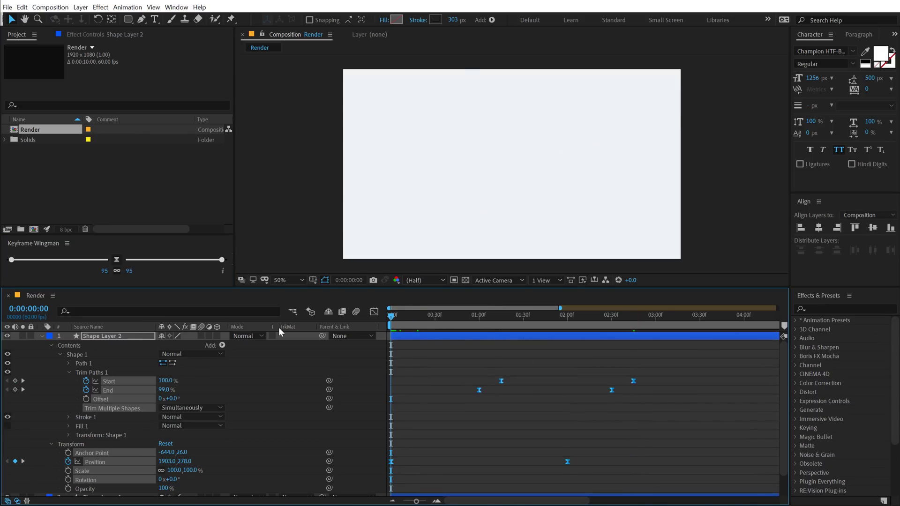
pyautogui.press('space')
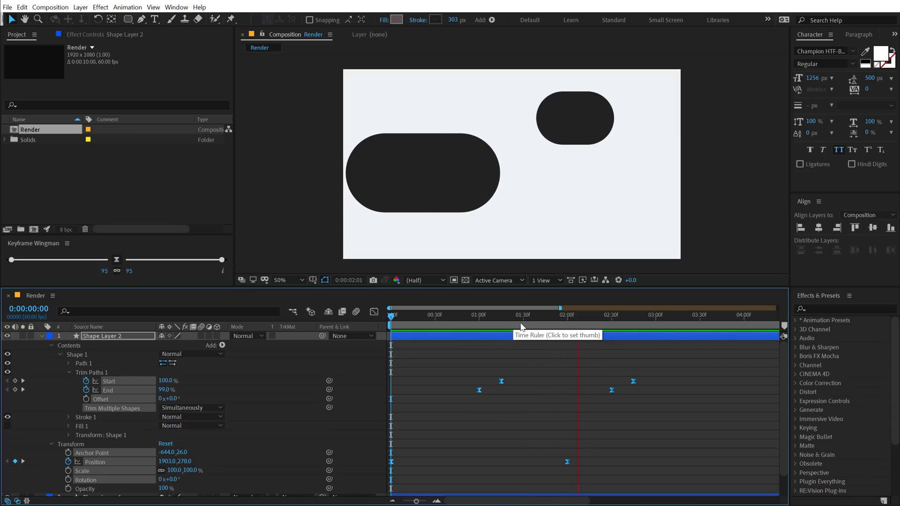
pyautogui.click(666, 317)
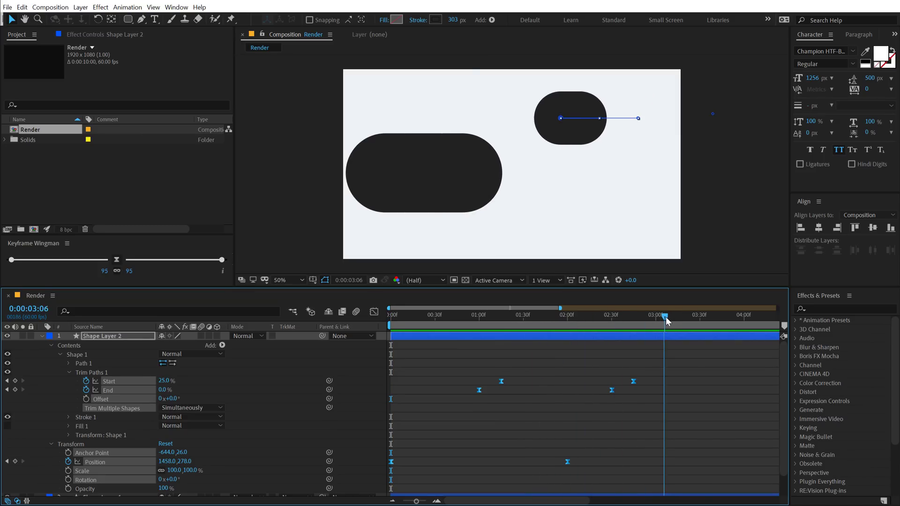
# Collapse the two shape layers' properties and duplicate Shape Layer 2
pyautogui.click(41, 337)
pyautogui.click(41, 345)
pyautogui.click(107, 335)
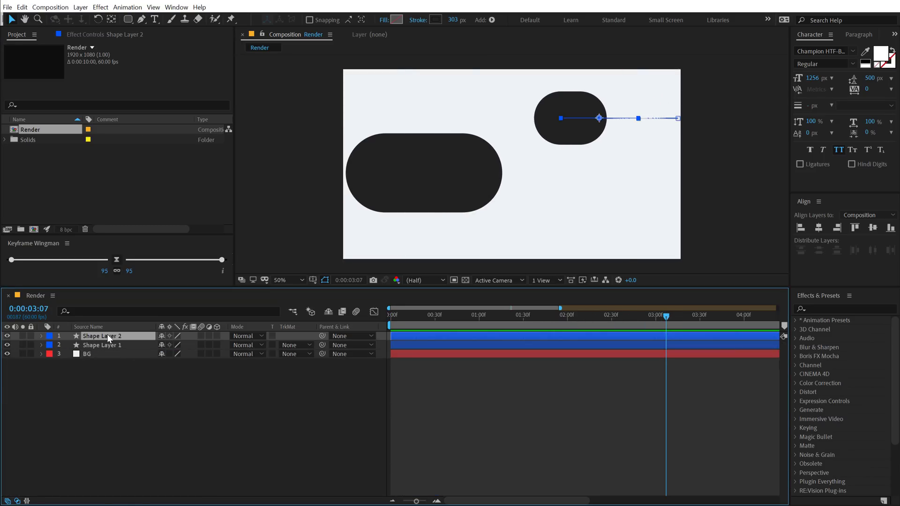
pyautogui.hotkey('ctrl', 'd')
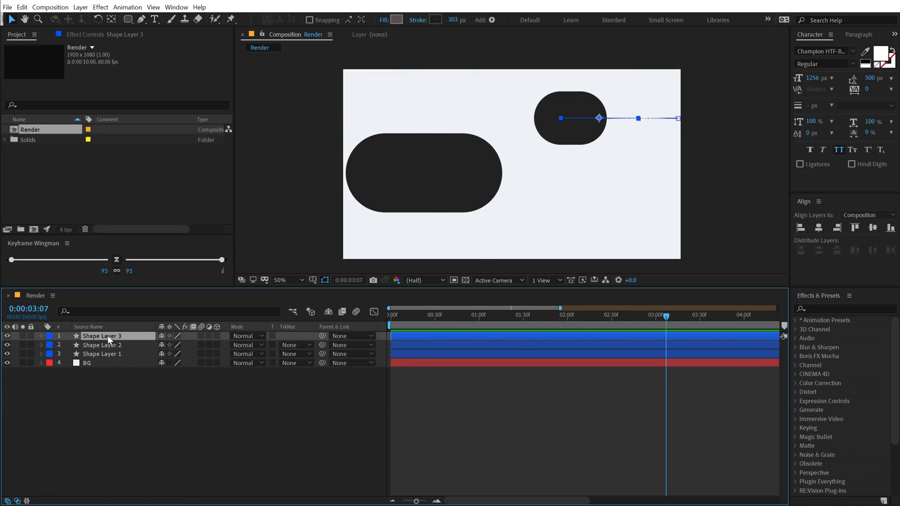
# Remove the Start, End and Position animation from Shape Layer 3, and set its Trim Paths Start to 0% and End to 31%
pyautogui.press('u')
pyautogui.click(87, 345)
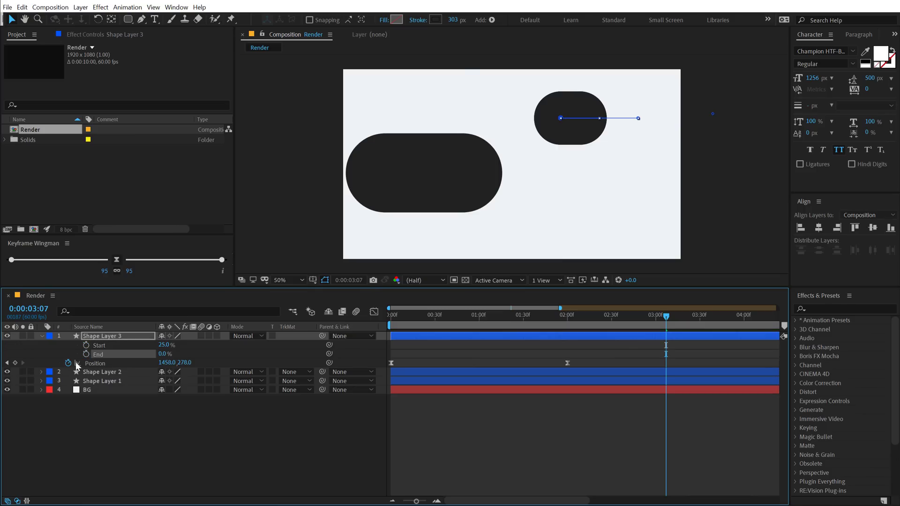
pyautogui.click(87, 354)
pyautogui.click(67, 363)
pyautogui.moveTo(164, 350)
pyautogui.mouseDown()
pyautogui.moveTo(174, 345)
pyautogui.moveTo(155, 345)
pyautogui.moveTo(174, 354)
pyautogui.mouseUp()
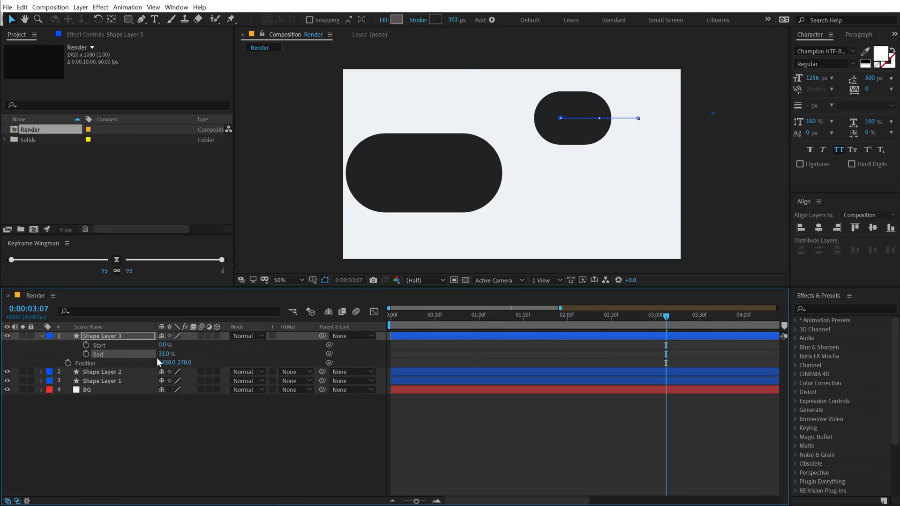
# Reveal Shape Layer 3's modified properties and move the layer to about 692, 200, above the large left shape
pyautogui.click(88, 337)
pyautogui.press('u')
pyautogui.press('u')
pyautogui.press('u')
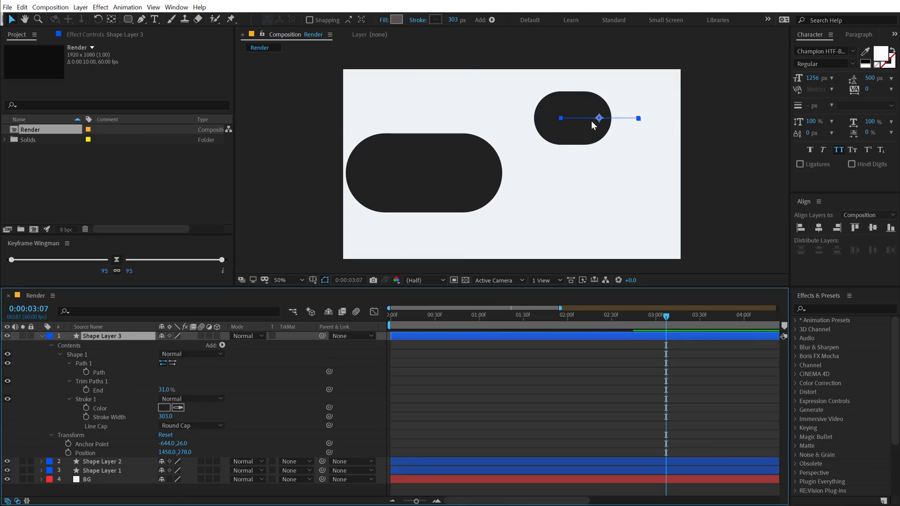
pyautogui.moveTo(598, 118); pyautogui.dragTo(464, 105)
pyautogui.press('Return')
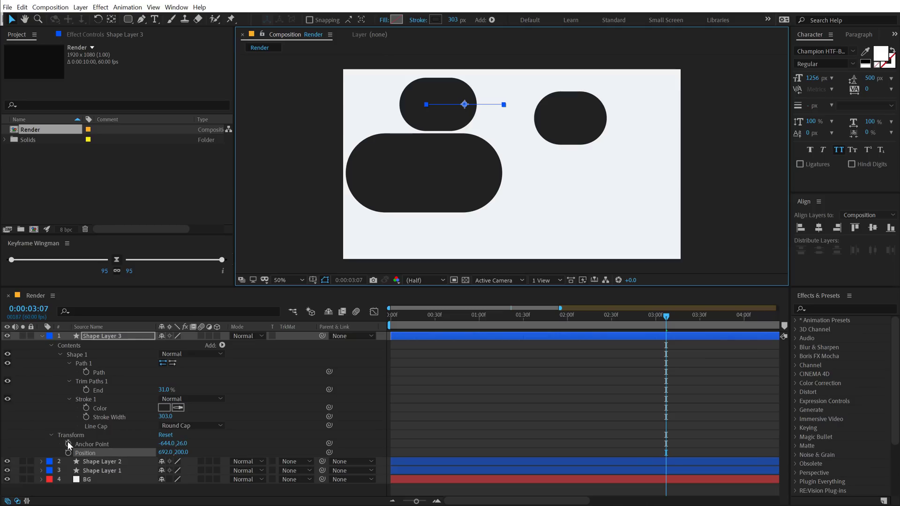
# Reveal all of Shape Layer 3's Trim Paths properties and set End to 1%
pyautogui.click(70, 381)
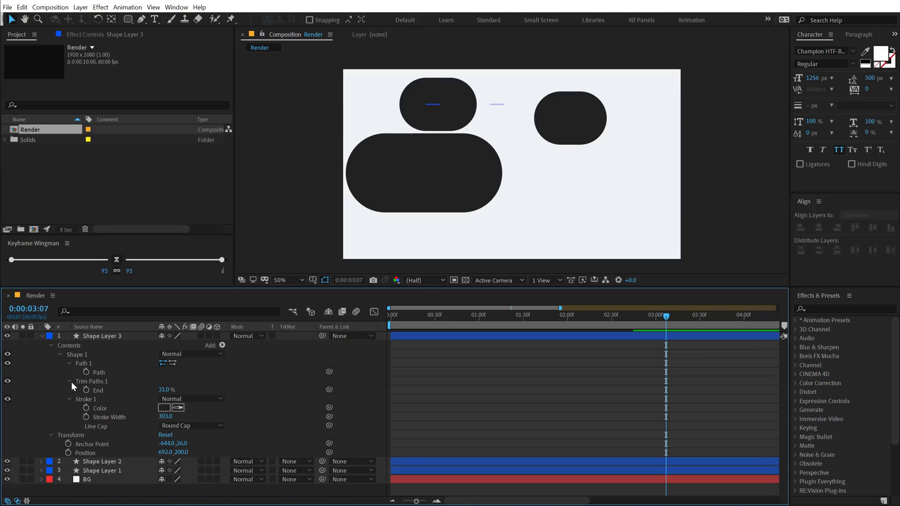
pyautogui.click(70, 381)
pyautogui.click(69, 382)
pyautogui.moveTo(163, 398); pyautogui.dragTo(161, 403)
pyautogui.click(161, 399)
pyautogui.click(380, 378)
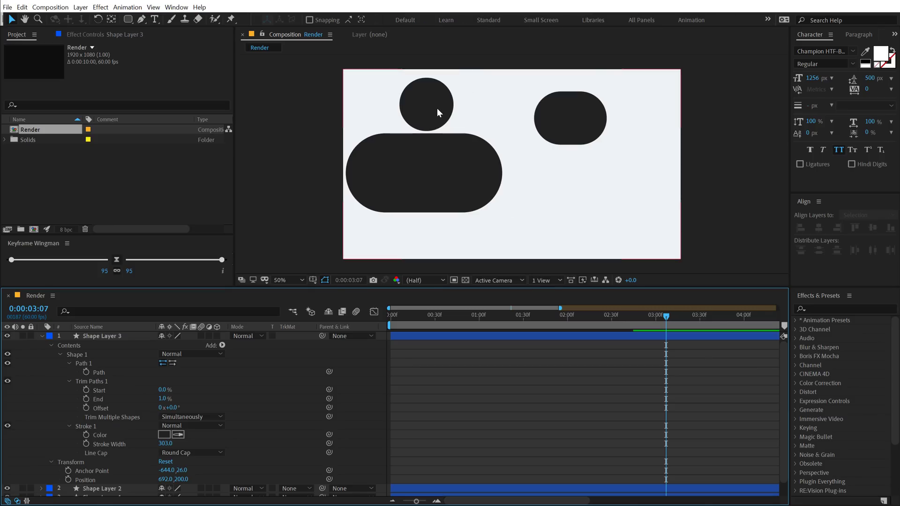
# Set Shape Layer 3's stroke width to 150 px
pyautogui.click(98, 337)
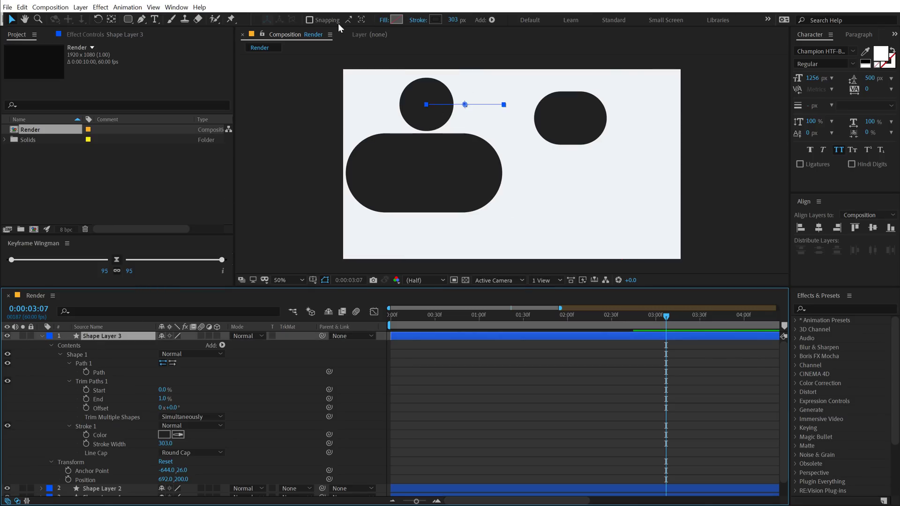
pyautogui.moveTo(457, 18); pyautogui.dragTo(399, 32)
pyautogui.click(455, 20)
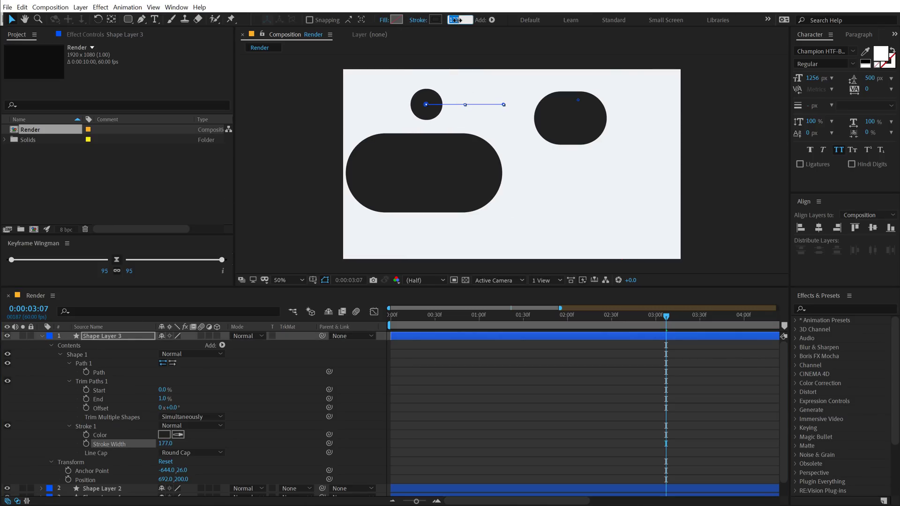
pyautogui.write('150')
pyautogui.press('Return')
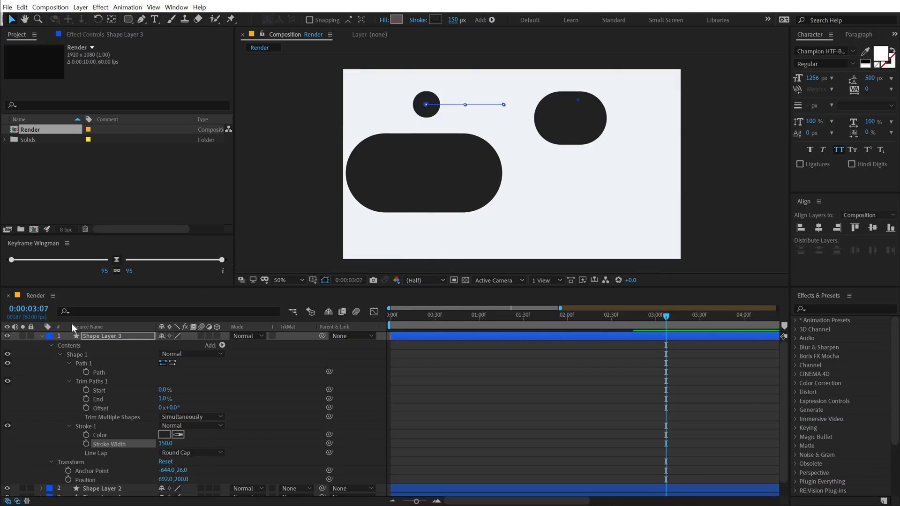
# Move Shape Layer 3 to about 586, 200, keyframe its Position at 2:00, and place it above the frame at 0:00
pyautogui.moveTo(465, 104); pyautogui.dragTo(444, 105)
pyautogui.click(568, 321)
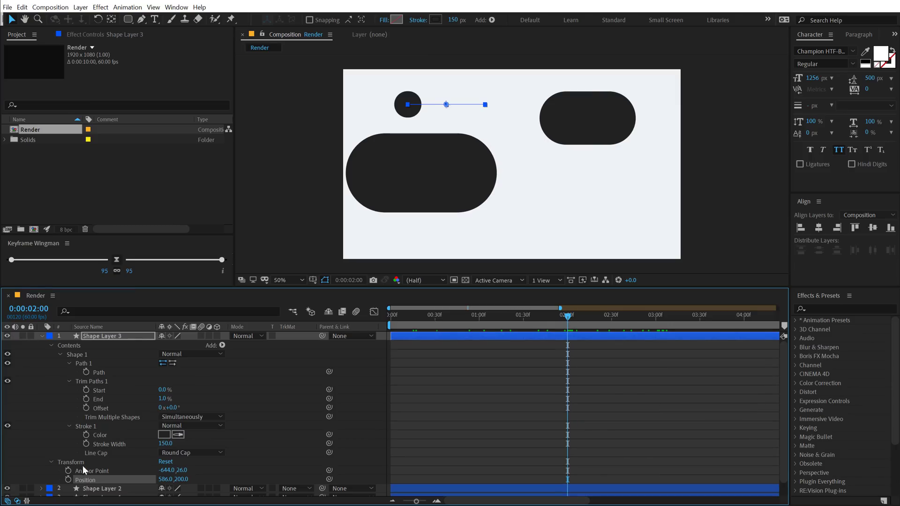
pyautogui.click(68, 479)
pyautogui.moveTo(553, 321); pyautogui.dragTo(390, 316)
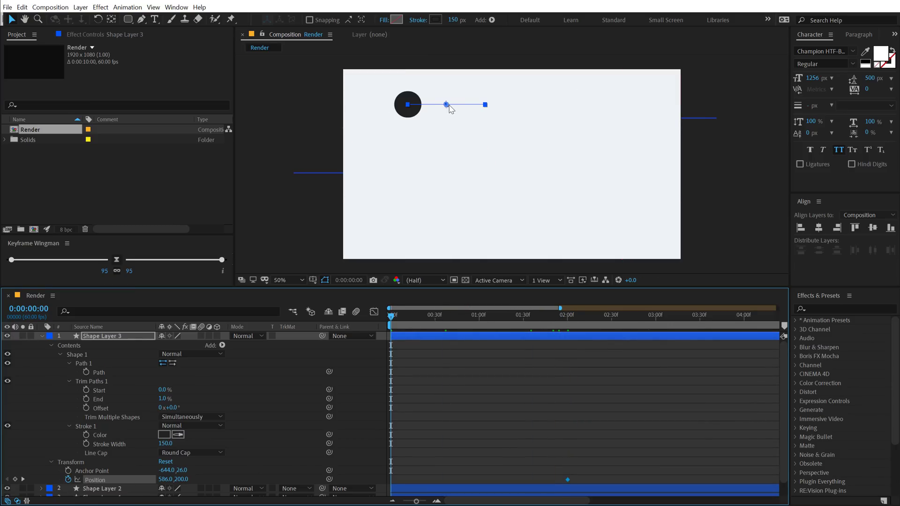
pyautogui.moveTo(445, 105); pyautogui.dragTo(443, 51)
# Keyframe Shape Layer 3's Trim Paths End at 1% at 1:00 and 100% at 2:30
pyautogui.moveTo(405, 316); pyautogui.dragTo(479, 324)
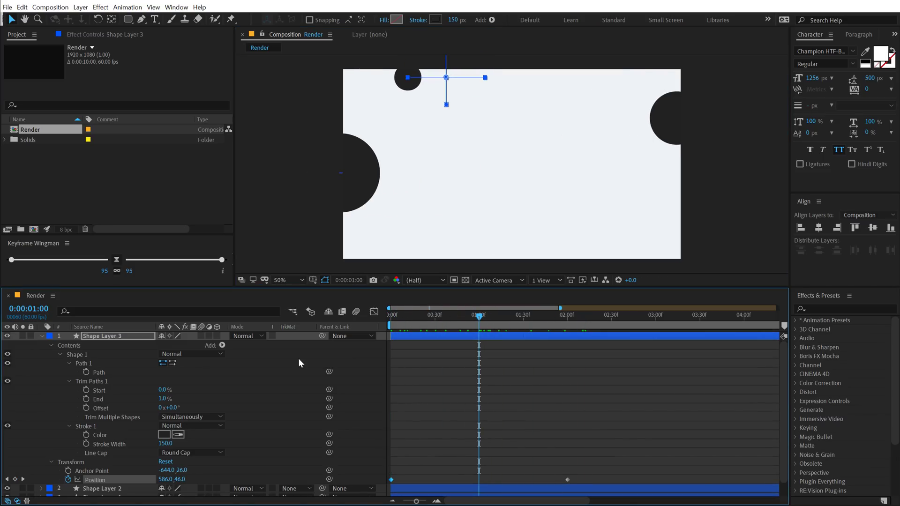
pyautogui.click(86, 399)
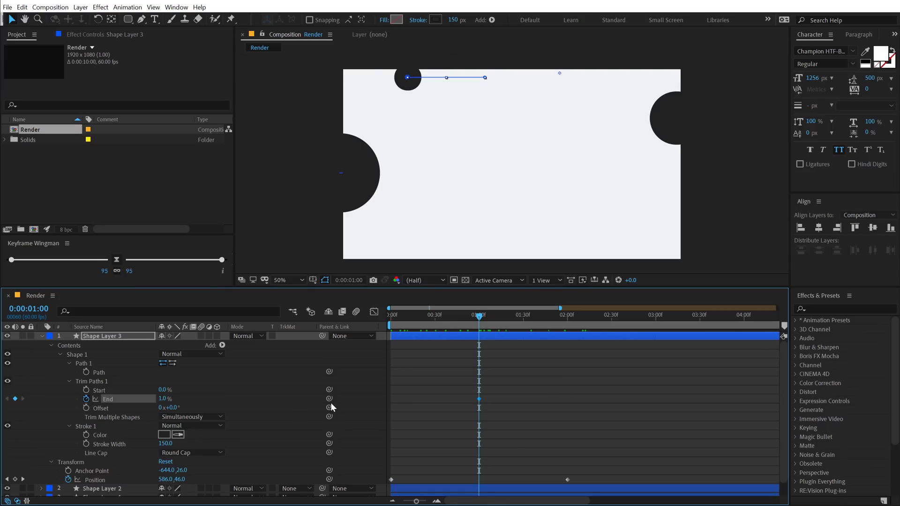
pyautogui.click(612, 316)
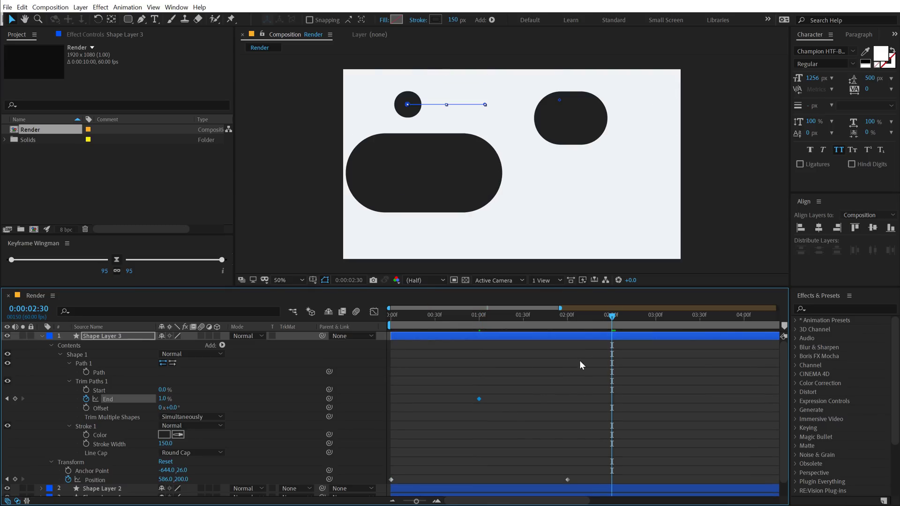
pyautogui.moveTo(162, 399); pyautogui.dragTo(228, 399)
# Keyframe Shape Layer 3's Trim Paths Start at 0% at 1:15 and 99% at 2:45
pyautogui.moveTo(500, 317); pyautogui.dragTo(499, 320)
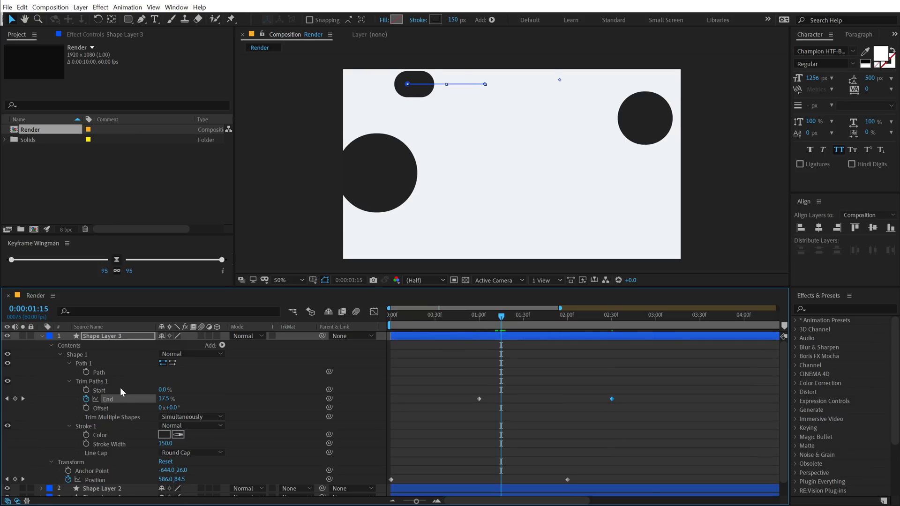
pyautogui.click(87, 390)
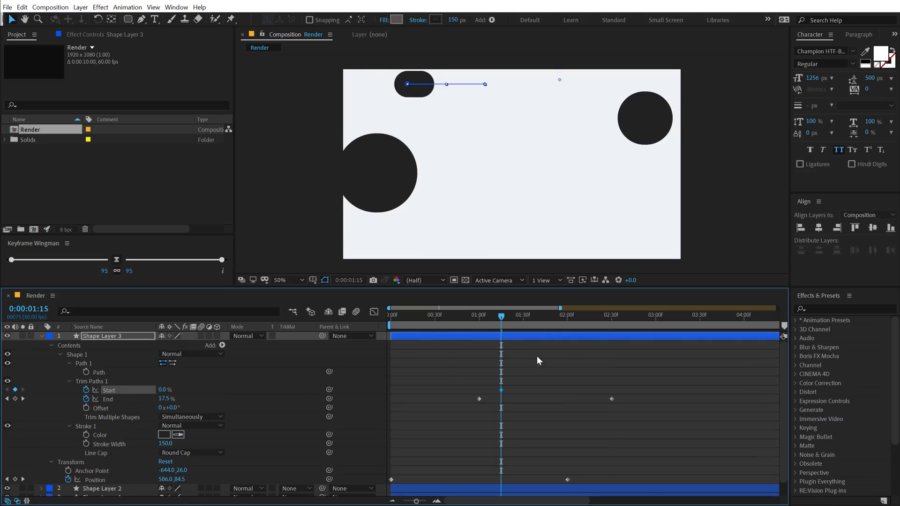
pyautogui.click(636, 318)
pyautogui.moveTo(635, 317); pyautogui.dragTo(634, 317)
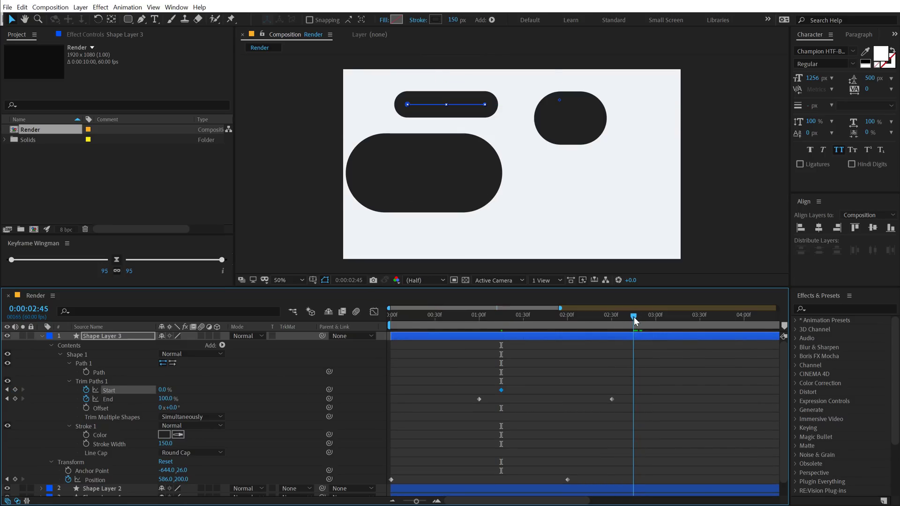
pyautogui.click(161, 389)
pyautogui.write('76')
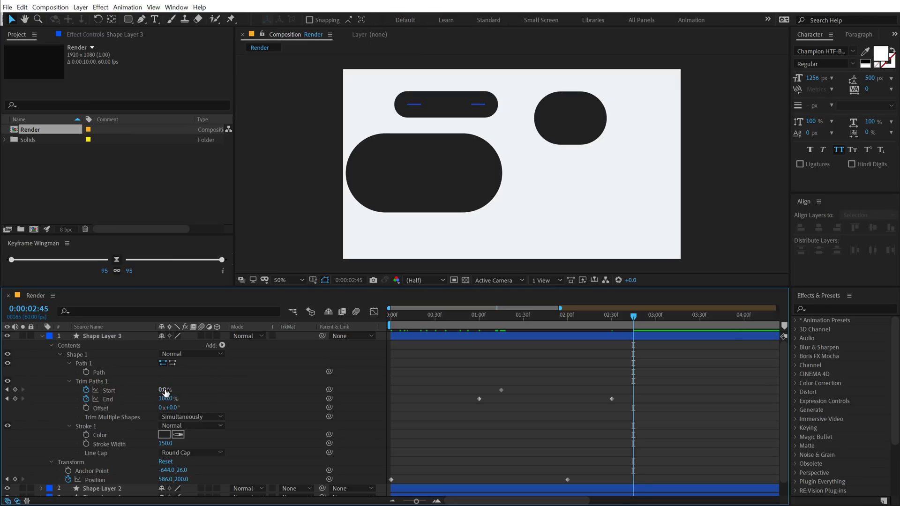
pyautogui.press('Return')
pyautogui.click(166, 389)
pyautogui.write('98')
pyautogui.press('Return')
pyautogui.click(165, 390)
pyautogui.write('99')
pyautogui.press('Return')
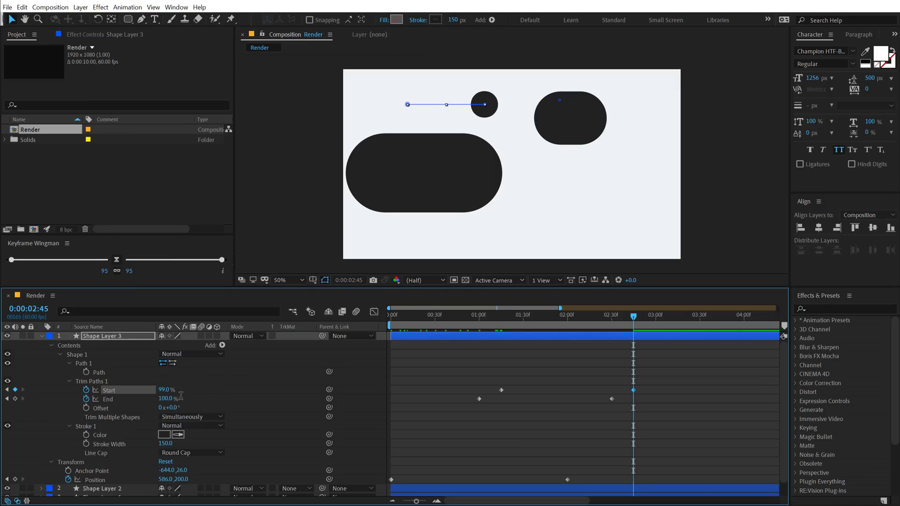
# Ease all of Shape Layer 3's Start, End and Position keyframes with Keyframe Wingman at 95 influence
pyautogui.click(513, 368)
pyautogui.moveTo(685, 360); pyautogui.dragTo(319, 490)
pyautogui.click(115, 260)
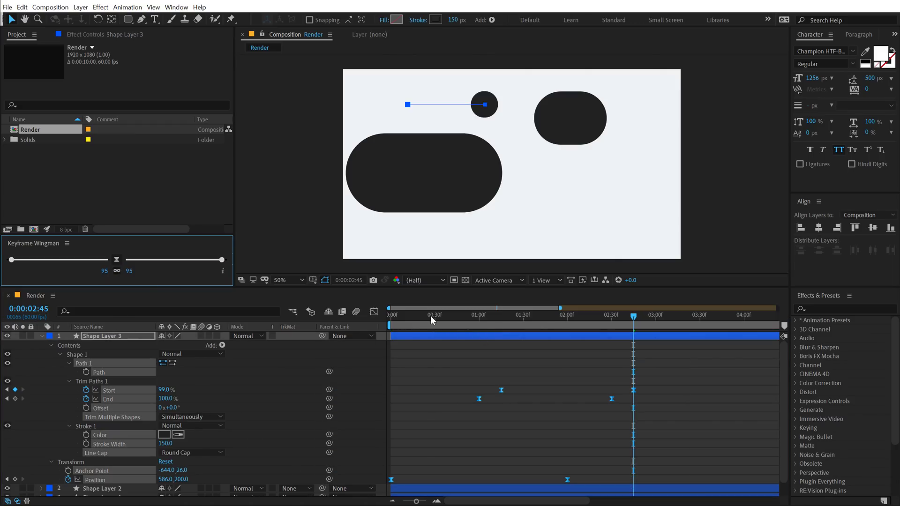
# Preview the animation from the start, return to about 2:39, and collapse Shape Layer 3's properties
pyautogui.press('space')
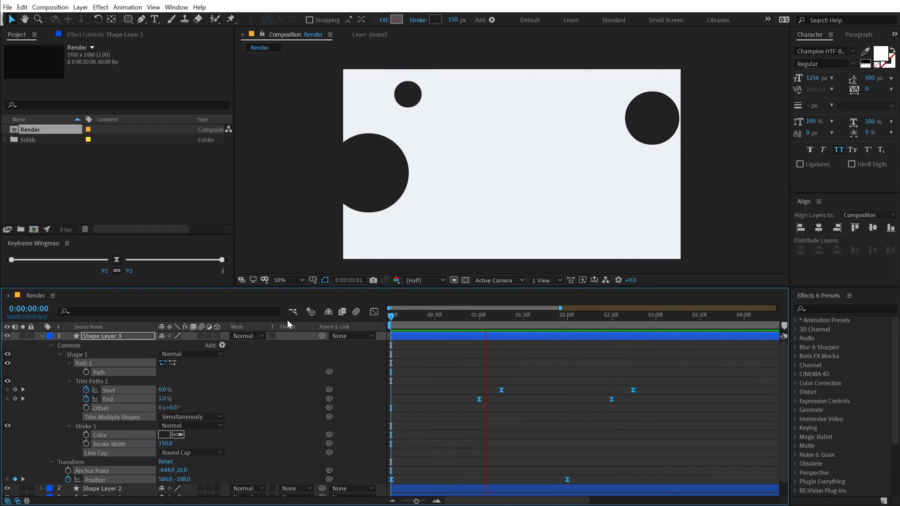
pyautogui.click(625, 316)
pyautogui.click(41, 336)
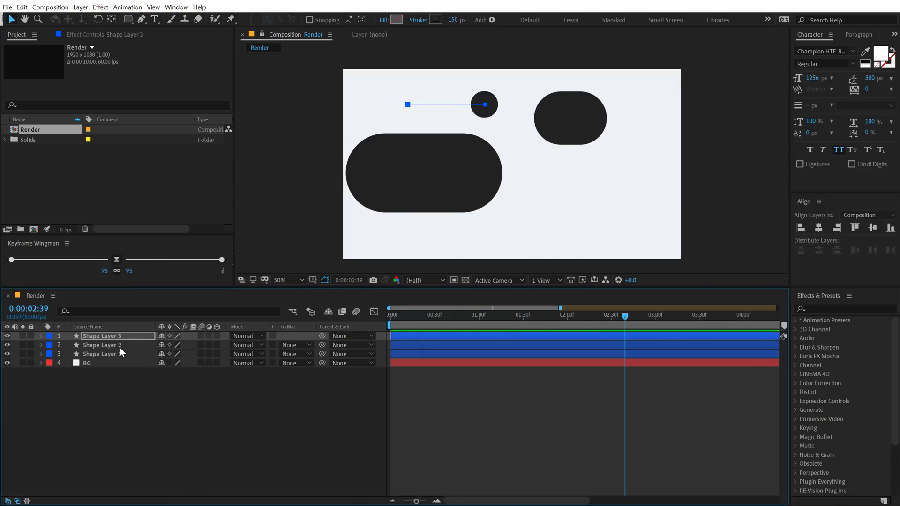
# Duplicate Shape Layer 2, place the copy above all other layers, and reveal its Position property
pyautogui.click(121, 346)
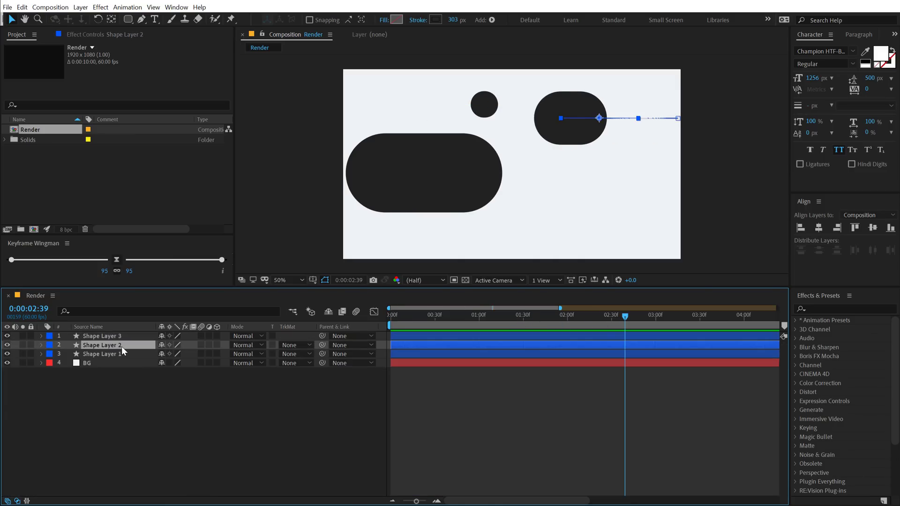
pyautogui.hotkey('ctrl', 'd')
pyautogui.moveTo(118, 345); pyautogui.dragTo(117, 336)
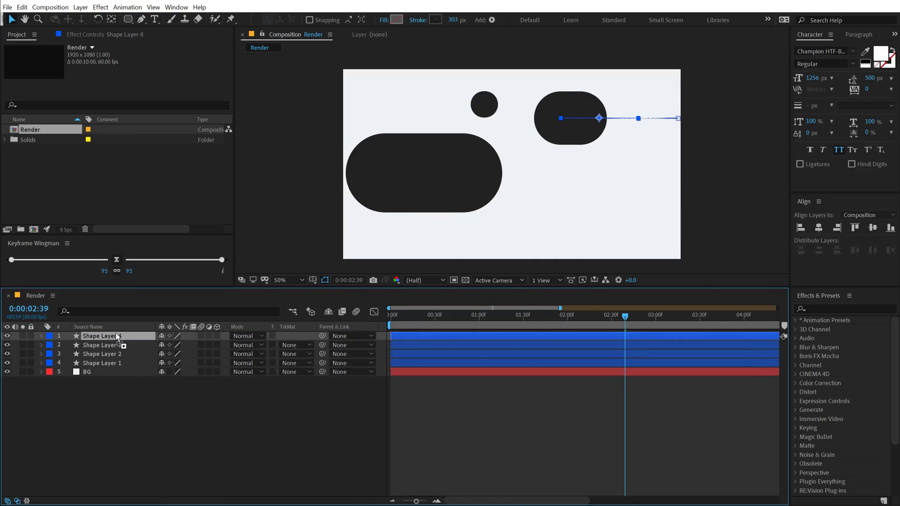
pyautogui.press('p')
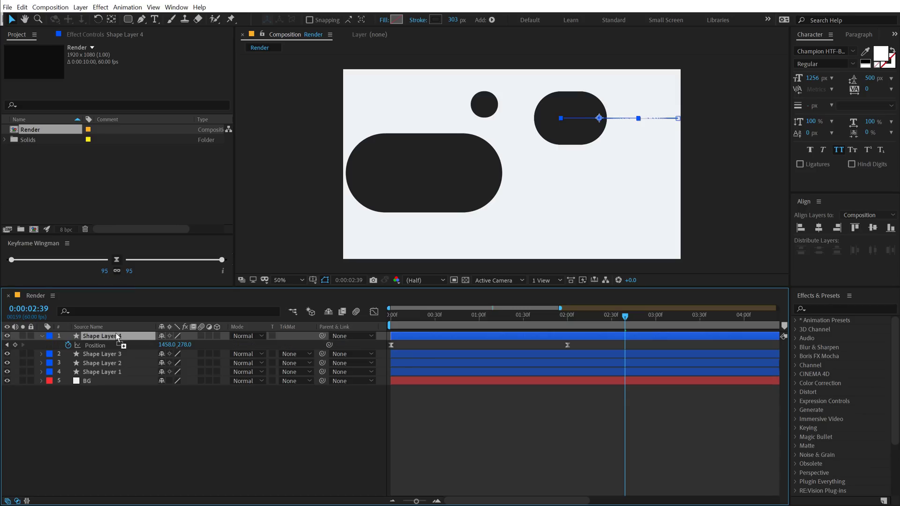
# With both Position keyframes selected at 2:00, move Shape Layer 4 to about 1540, 752 and set its stroke width to 93 px
pyautogui.click(568, 319)
pyautogui.moveTo(584, 342); pyautogui.dragTo(382, 353)
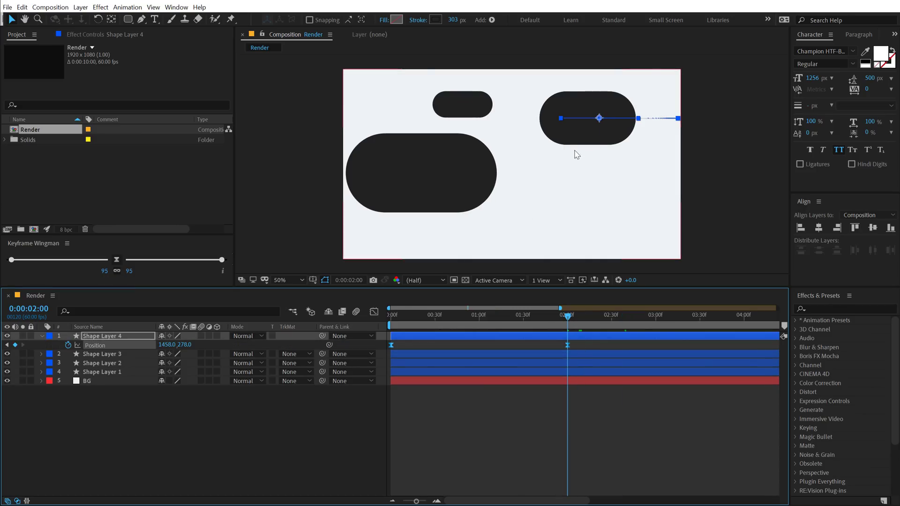
pyautogui.moveTo(598, 120); pyautogui.dragTo(613, 201)
pyautogui.moveTo(452, 19); pyautogui.dragTo(365, 43)
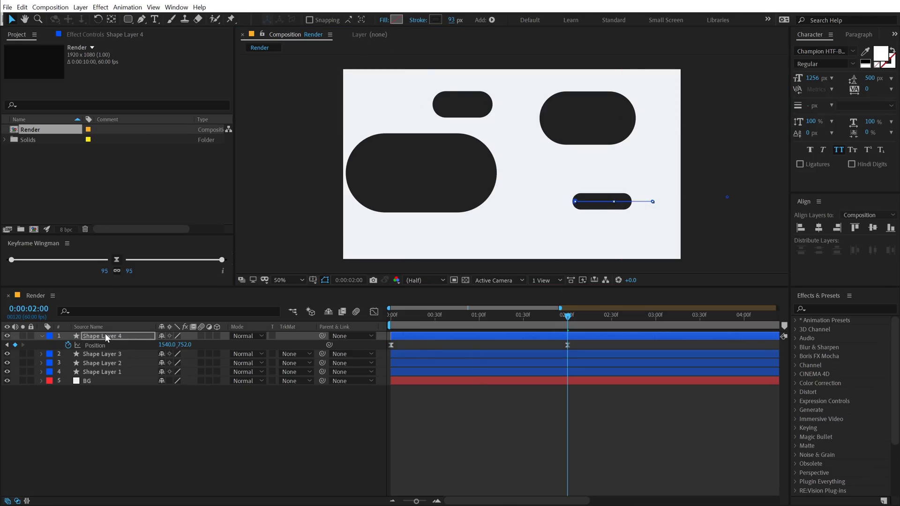
# Remove the keyframes from Shape Layer 4's Trim Paths Start, set Start to 100%, and check the motion up to 2:43
pyautogui.press('u')
pyautogui.moveTo(434, 318); pyautogui.dragTo(562, 317)
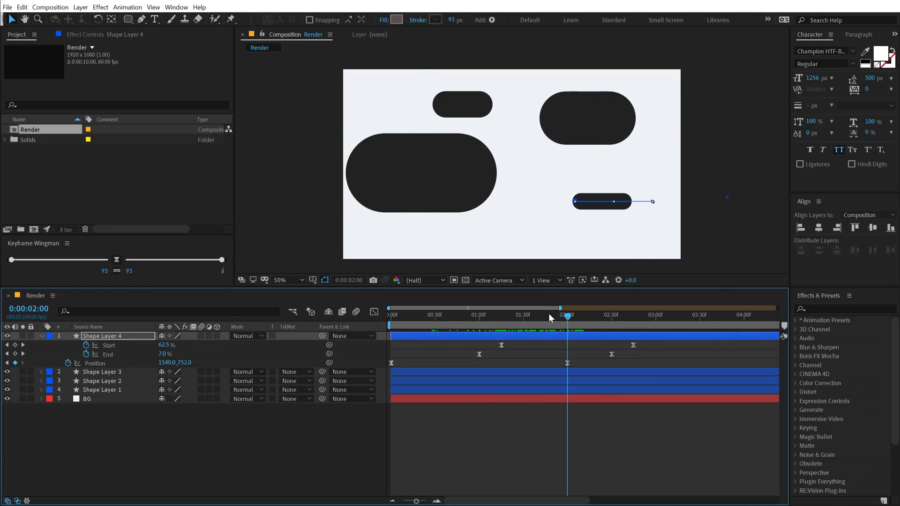
pyautogui.click(86, 345)
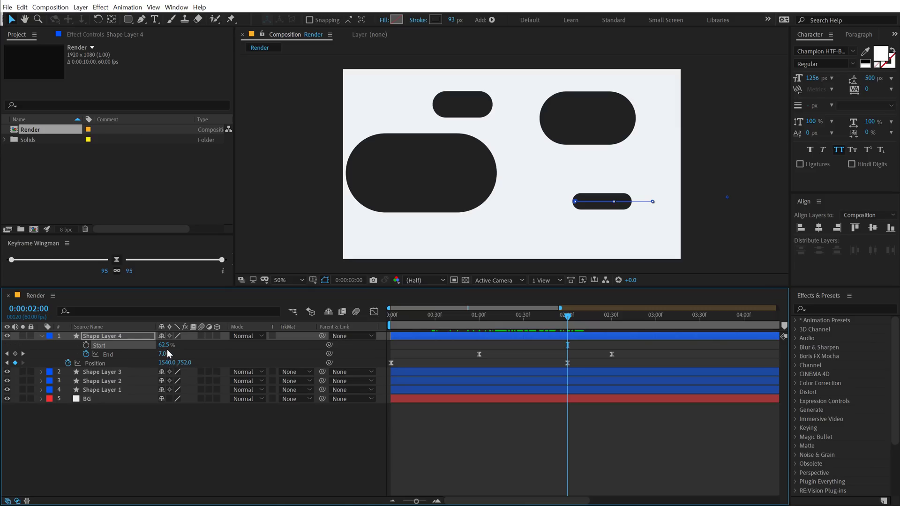
pyautogui.moveTo(164, 345); pyautogui.dragTo(207, 342)
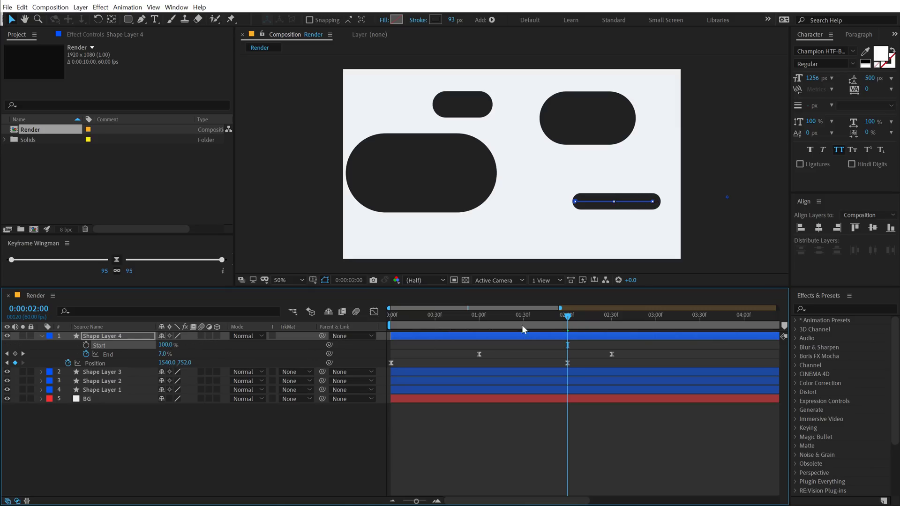
pyautogui.moveTo(503, 313); pyautogui.dragTo(630, 328)
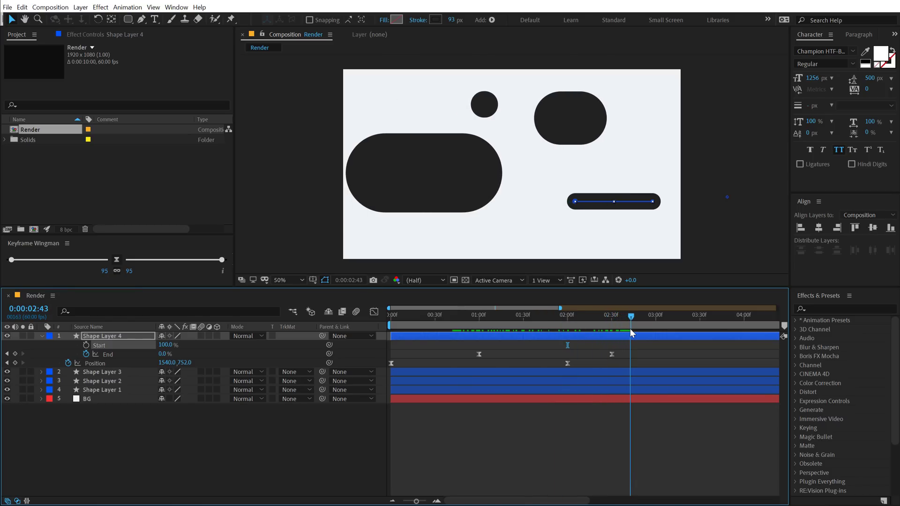
pyautogui.click(518, 457)
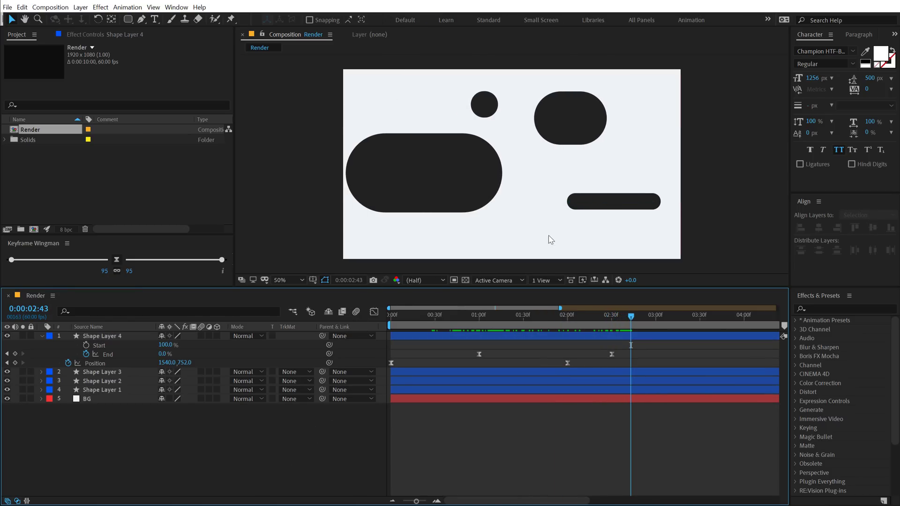
pyautogui.click(42, 336)
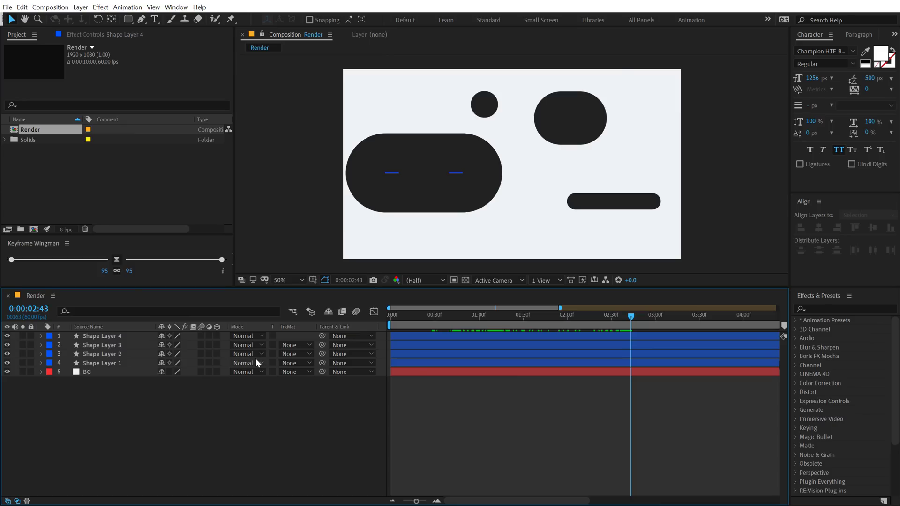
# Apply the Generate Fill effect to Shape Layer 1
pyautogui.click(103, 363)
pyautogui.click(825, 307)
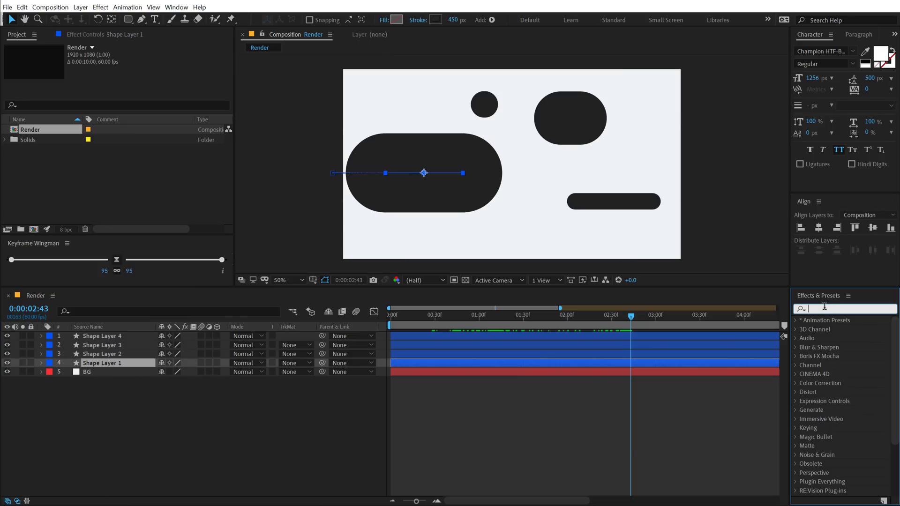
pyautogui.write('fill')
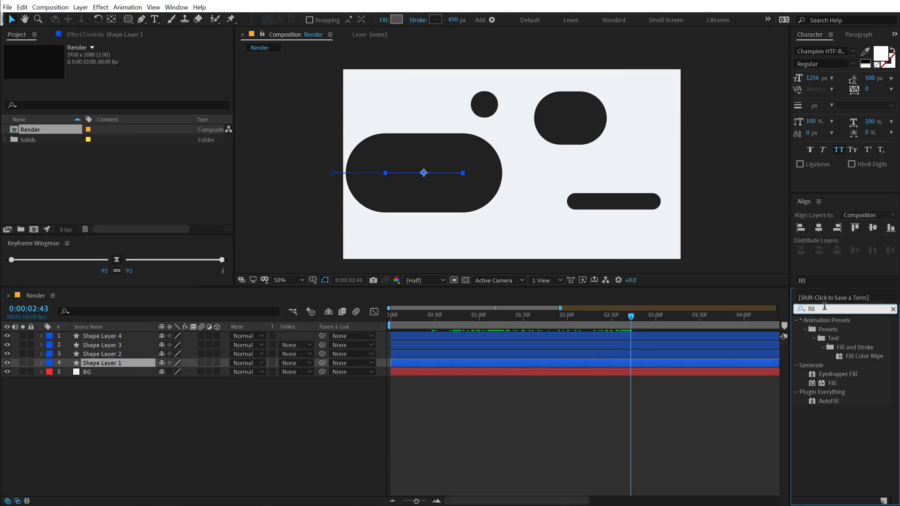
pyautogui.doubleClick(831, 384)
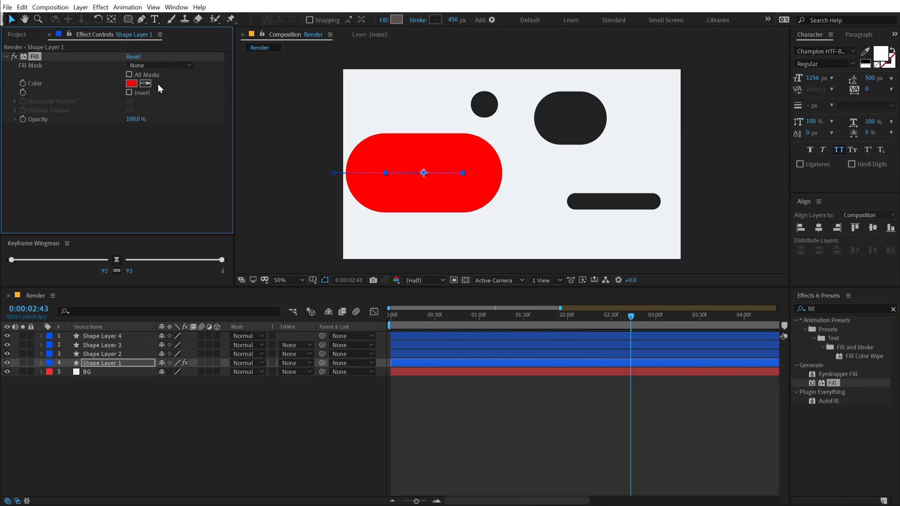
# Set the Fill colour of Shape Layer 1 to the teal 4DEEC1
pyautogui.click(131, 84)
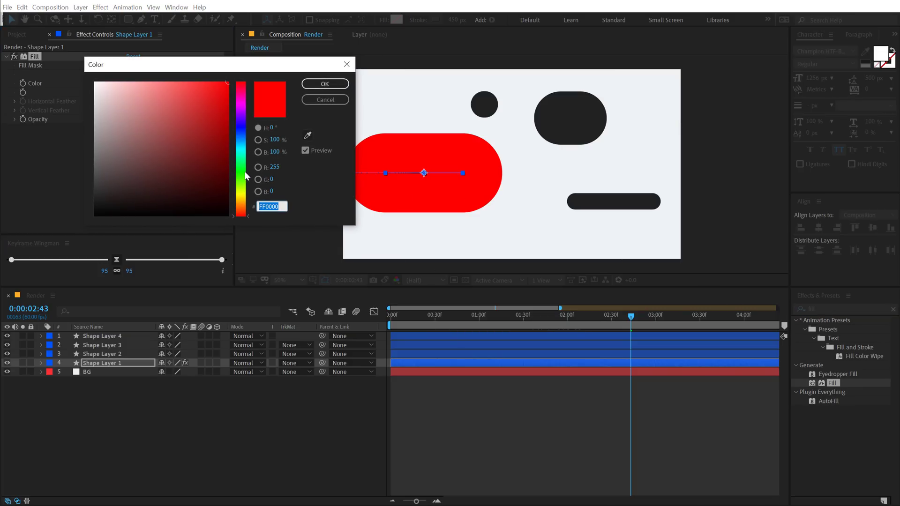
pyautogui.moveTo(241, 154)
pyautogui.mouseDown()
pyautogui.moveTo(242, 168)
pyautogui.moveTo(241, 158)
pyautogui.mouseUp()
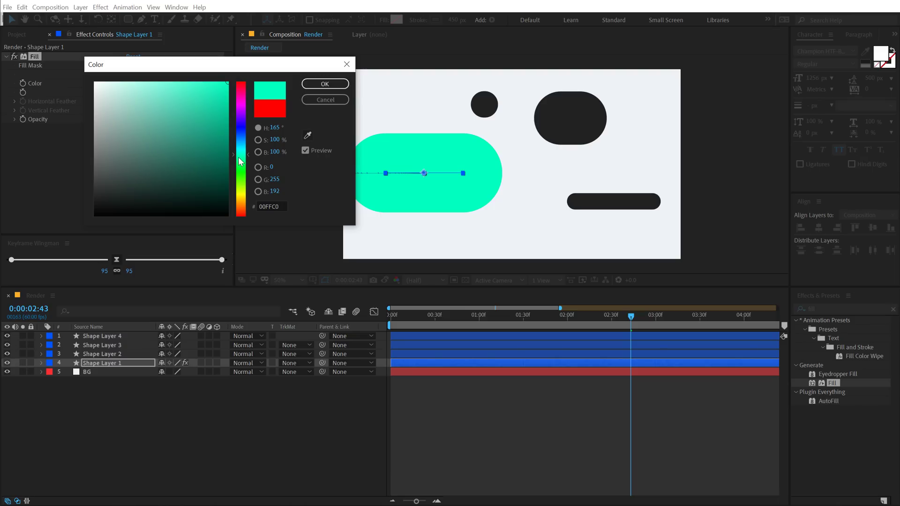
pyautogui.click(184, 90)
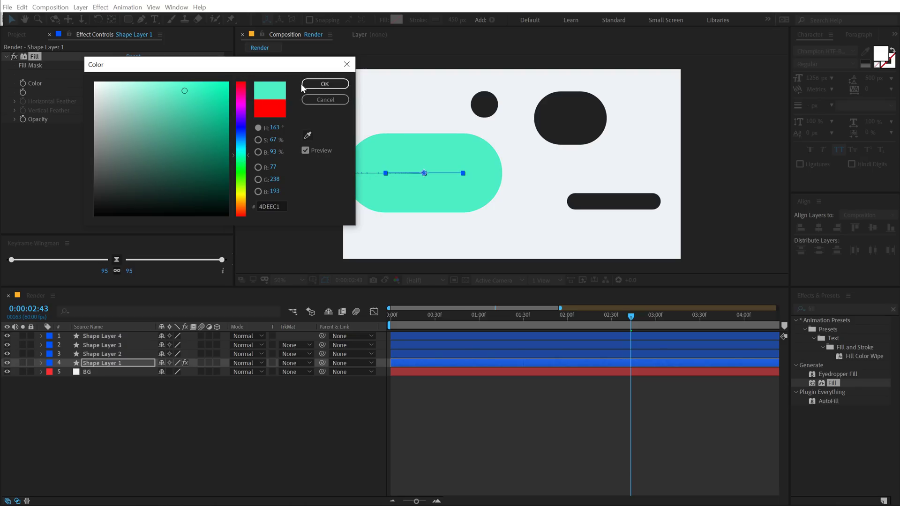
pyautogui.click(282, 203)
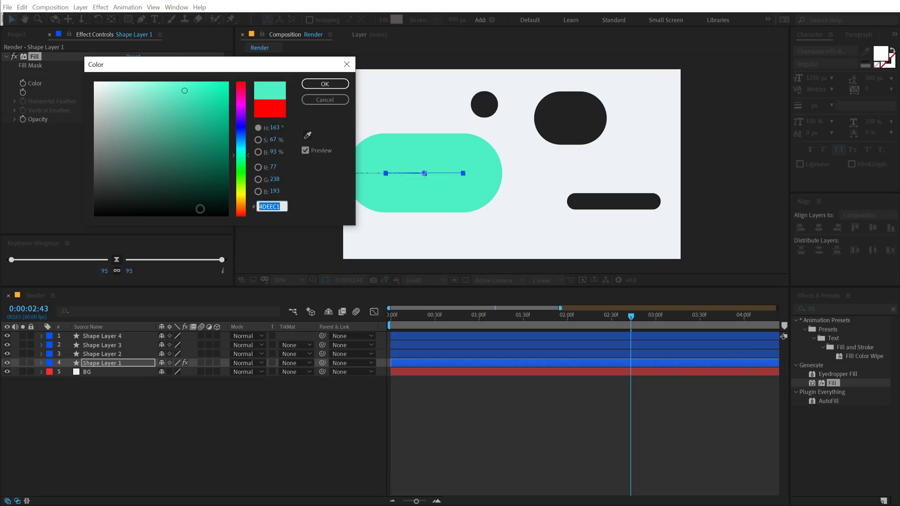
pyautogui.click(335, 84)
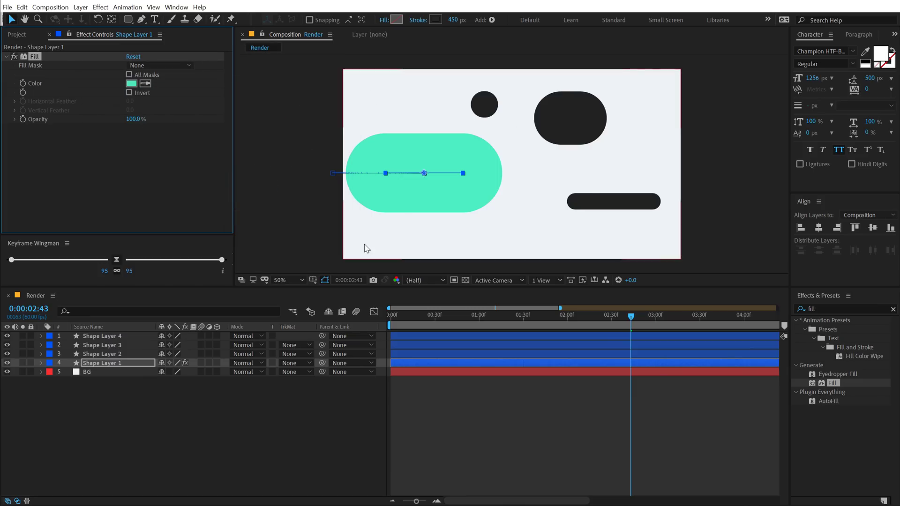
pyautogui.click(238, 415)
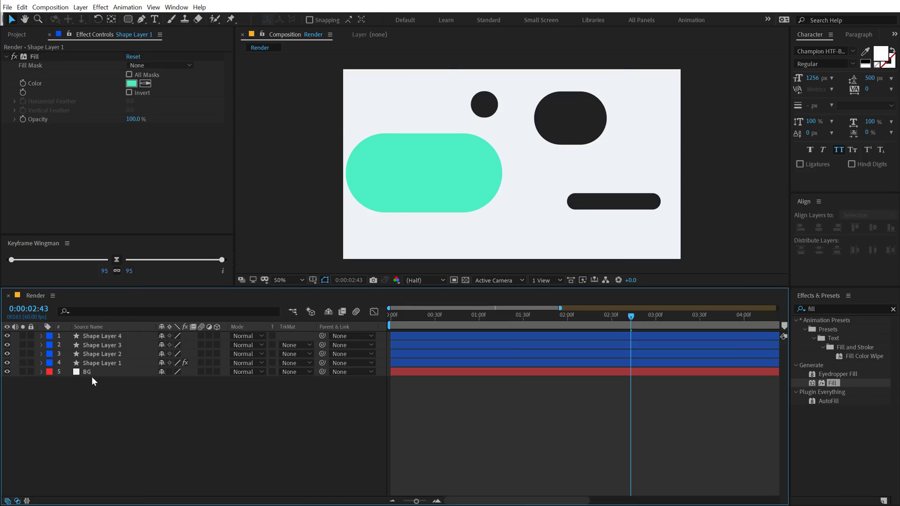
# Add a Drop Shadow layer style to Shape Layer 1
pyautogui.click(97, 362)
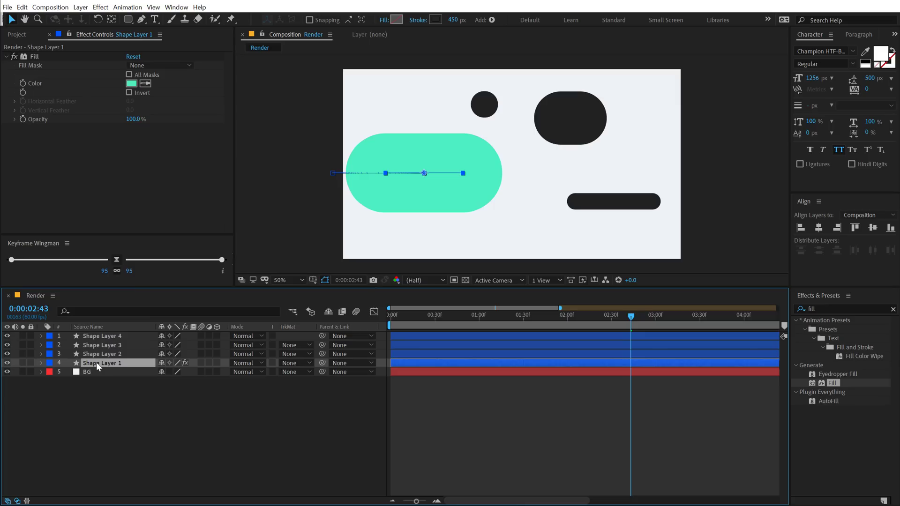
pyautogui.rightClick(97, 362)
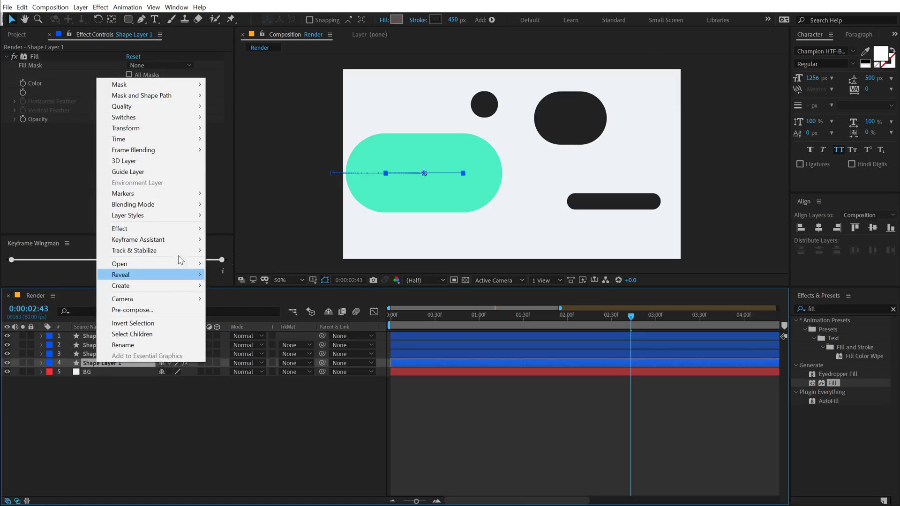
pyautogui.moveTo(186, 215)
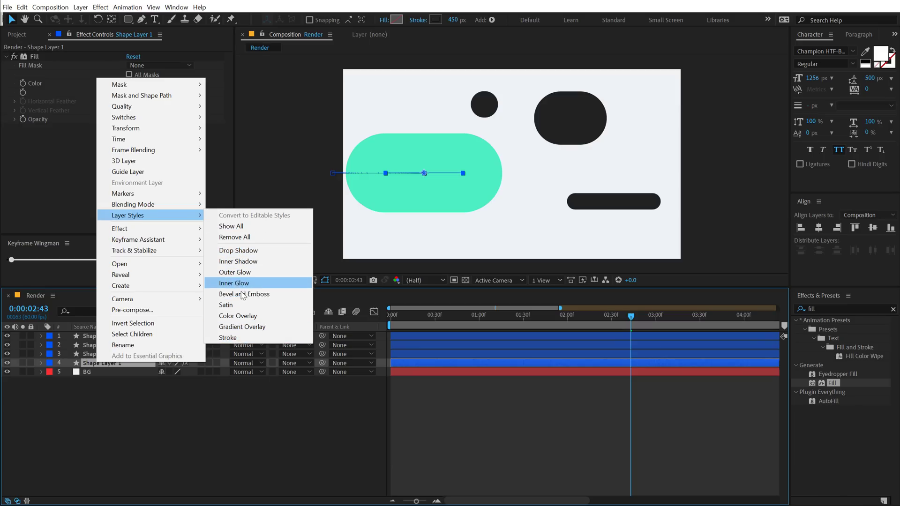
pyautogui.click(242, 251)
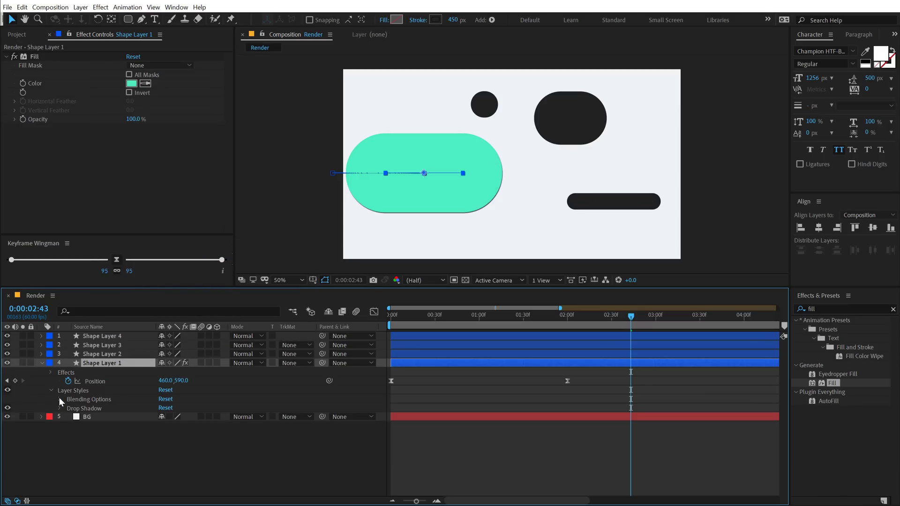
# Expand the Drop Shadow settings and sample the shape's teal as the shadow colour
pyautogui.click(60, 399)
pyautogui.click(61, 398)
pyautogui.click(59, 408)
pyautogui.scroll(-2, 141, 381)
pyautogui.click(178, 410)
pyautogui.click(475, 193)
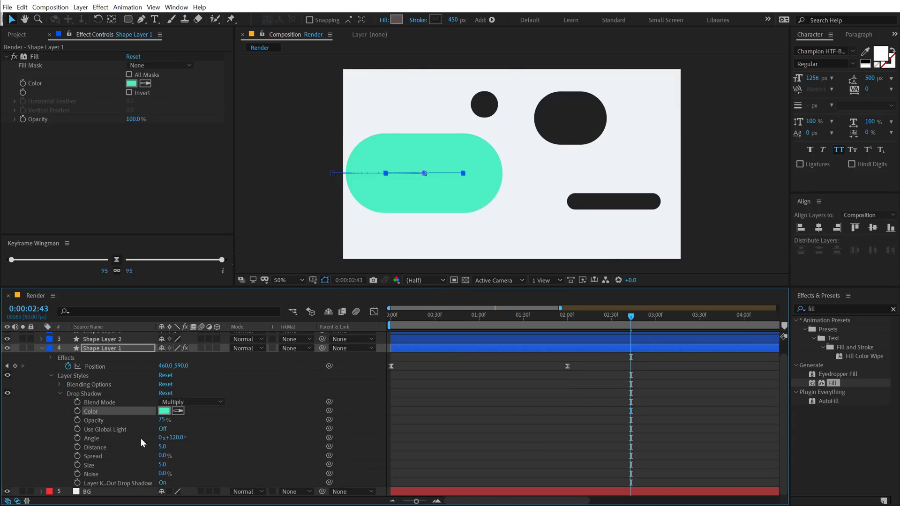
# Set Shape Layer 1's Drop Shadow to Distance 0, Size 250 and Opacity 50%
pyautogui.click(164, 448)
pyautogui.write('0')
pyautogui.click(246, 443)
pyautogui.moveTo(163, 466); pyautogui.dragTo(299, 445)
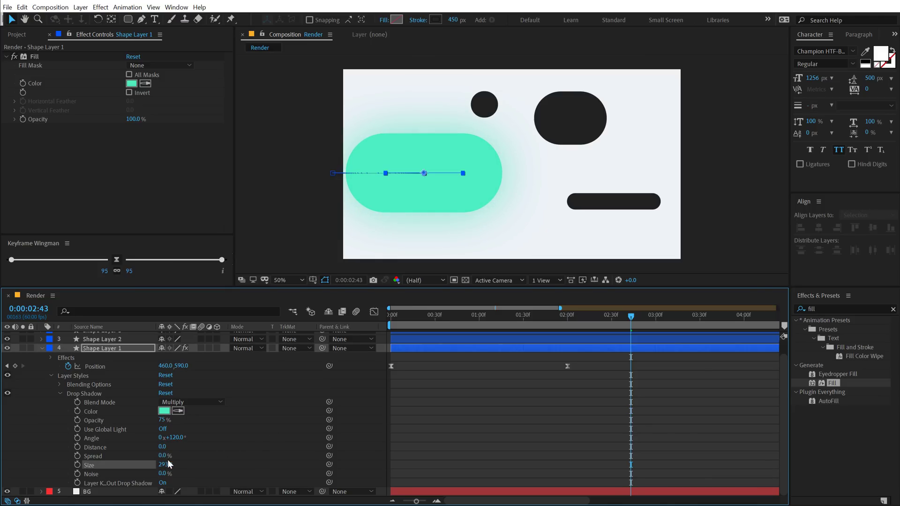
pyautogui.click(165, 464)
pyautogui.write('250')
pyautogui.press('Return')
pyautogui.click(160, 420)
pyautogui.write('50')
pyautogui.press('Return')
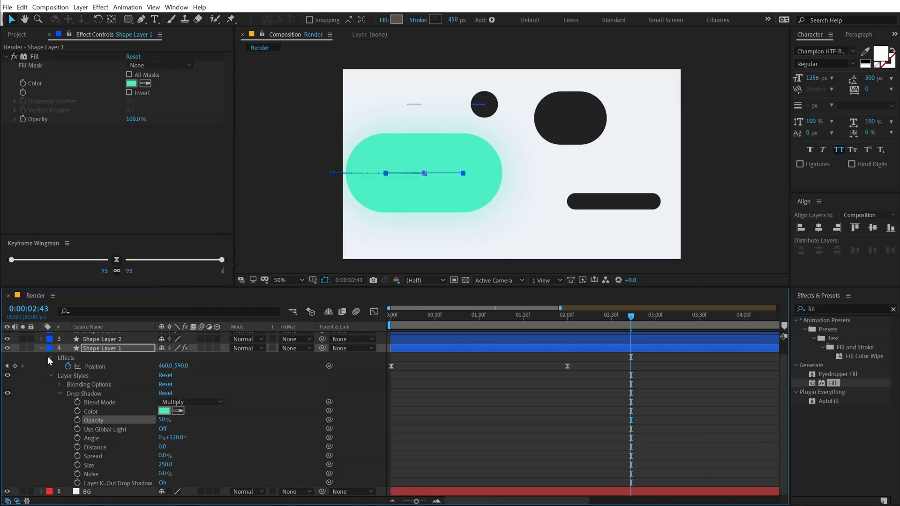
# Copy Shape Layer 1's layer styles onto Shape Layer 2
pyautogui.click(74, 376)
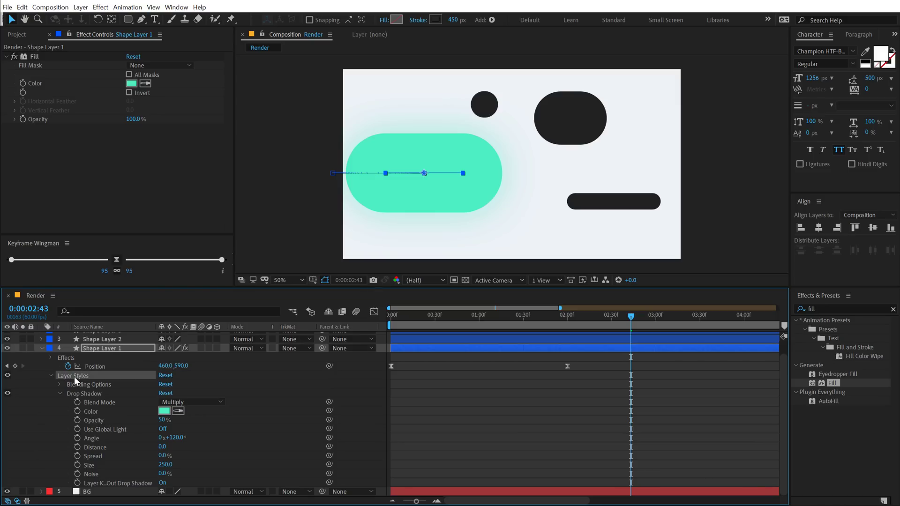
pyautogui.click(43, 348)
pyautogui.click(108, 353)
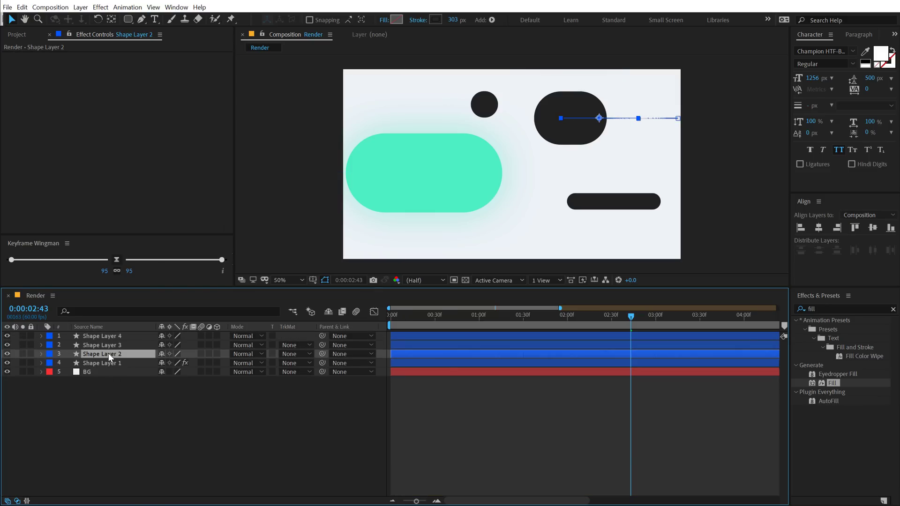
pyautogui.press('Return')
# Copy the Fill effect from Shape Layer 1 onto Shape Layer 2
pyautogui.click(108, 362)
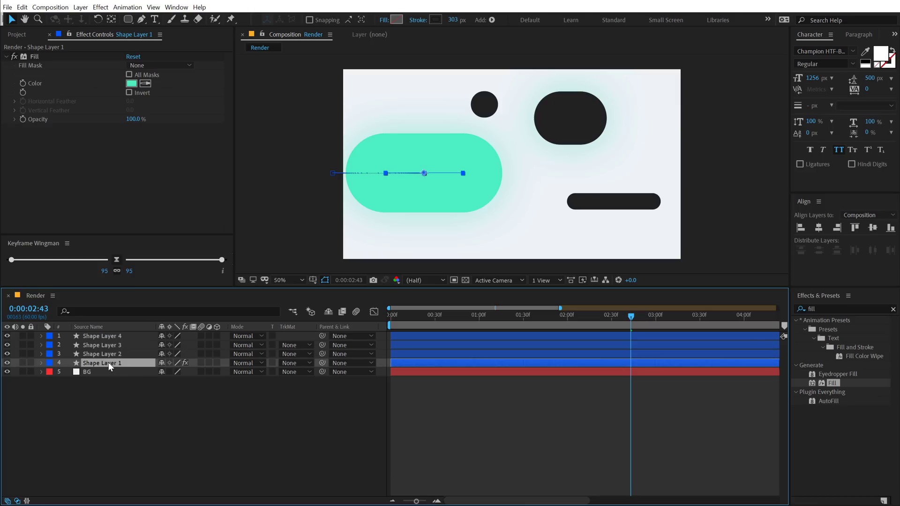
pyautogui.click(37, 57)
pyautogui.hotkey('ctrl', 'c')
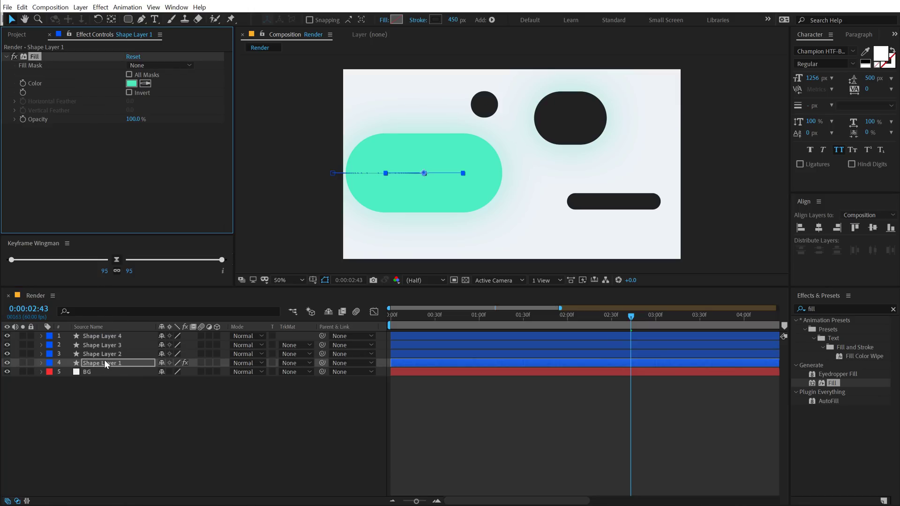
pyautogui.click(104, 356)
pyautogui.hotkey('ctrl', 'v')
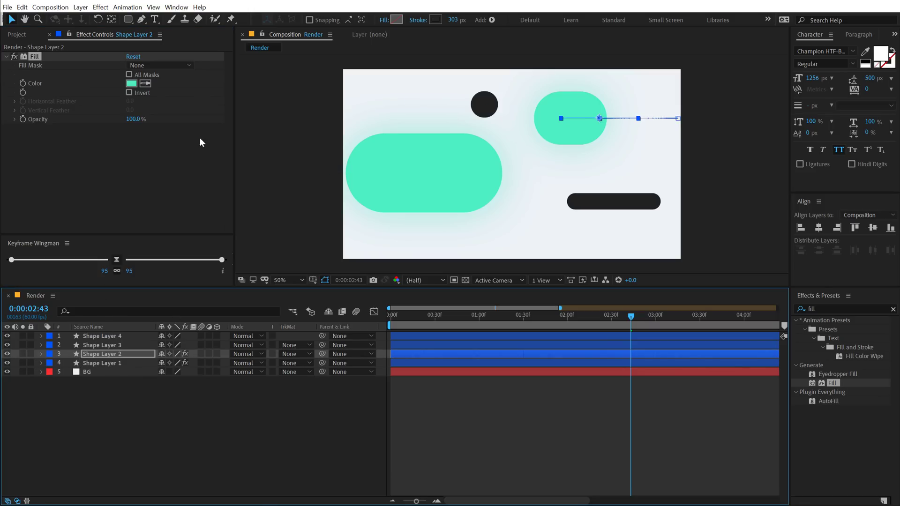
# Change Shape Layer 2's Fill colour to the bright blue 31A0FF
pyautogui.click(132, 83)
pyautogui.moveTo(241, 156); pyautogui.dragTo(240, 139)
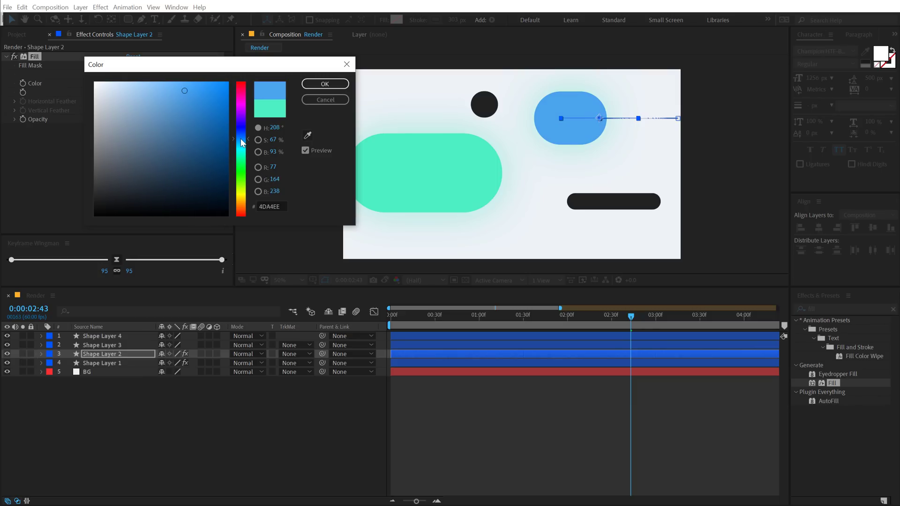
pyautogui.moveTo(198, 91); pyautogui.dragTo(202, 68)
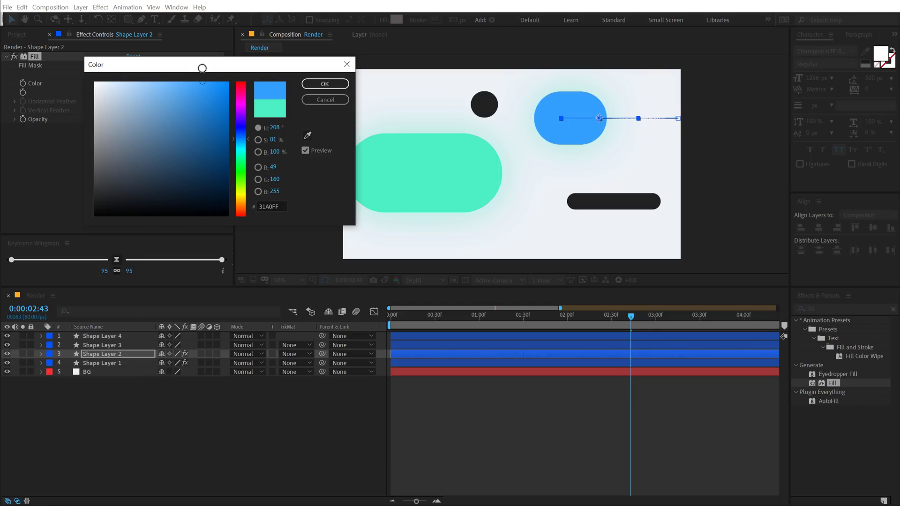
pyautogui.click(324, 84)
# Reveal Shape Layer 2's modified properties and sample the shape's blue as its Drop Shadow colour
pyautogui.click(113, 347)
pyautogui.click(113, 354)
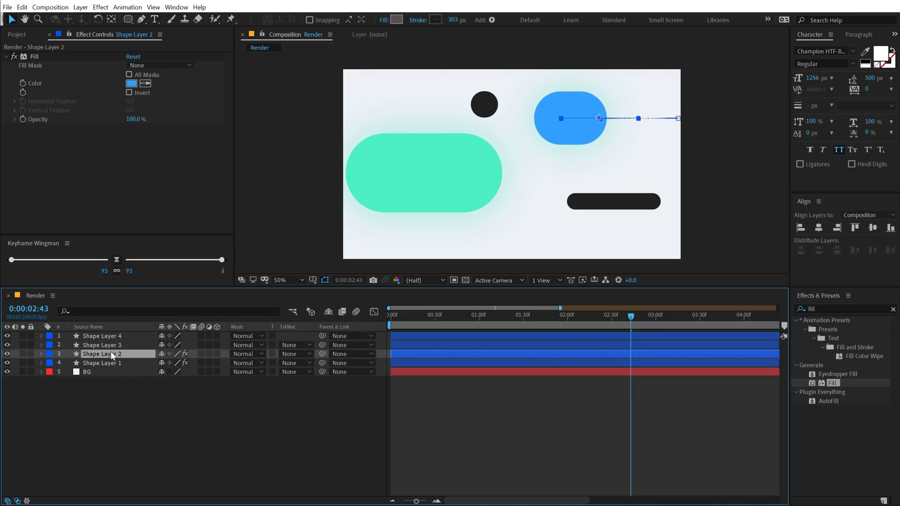
pyautogui.press('u')
pyautogui.press('u')
pyautogui.scroll(-3, 183, 479)
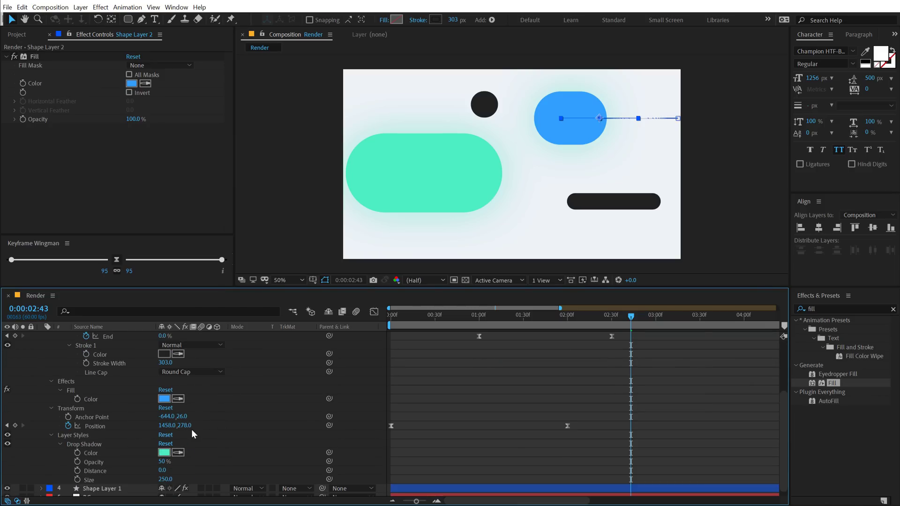
pyautogui.click(178, 452)
pyautogui.click(576, 104)
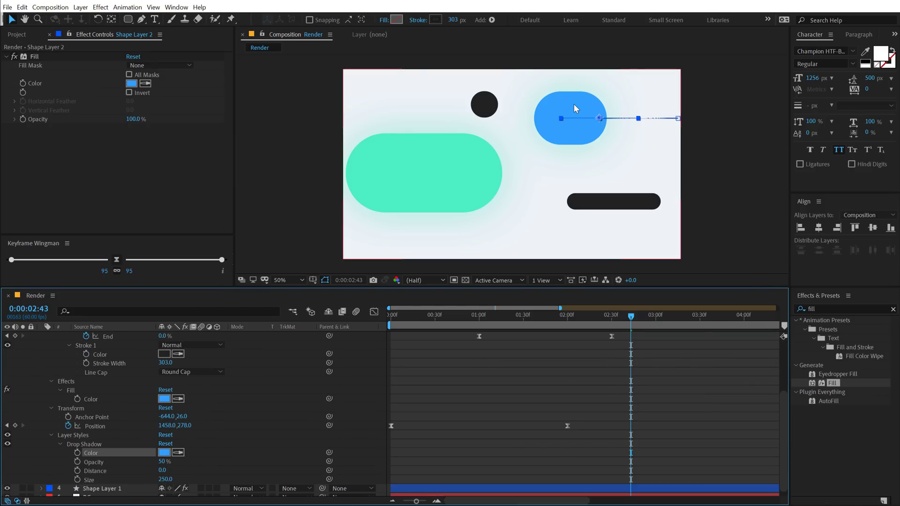
pyautogui.scroll(2, 564, 113)
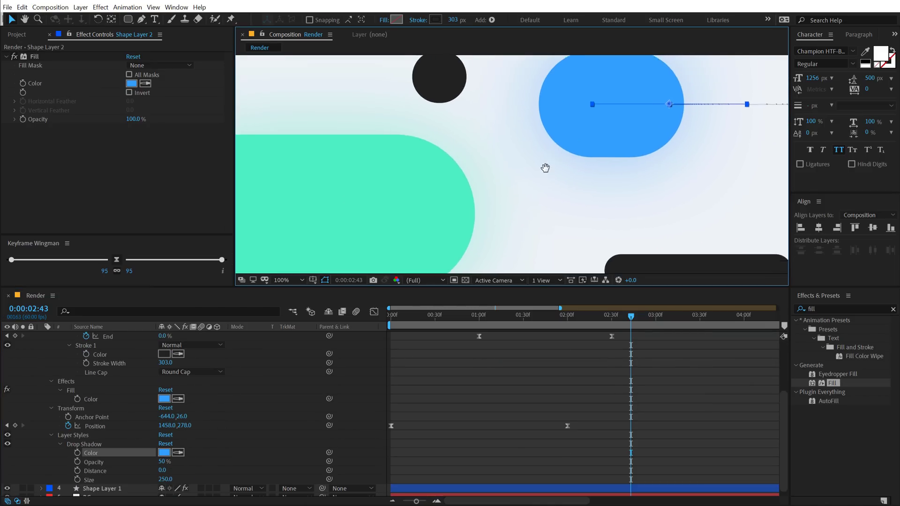
pyautogui.scroll(-2, 556, 141)
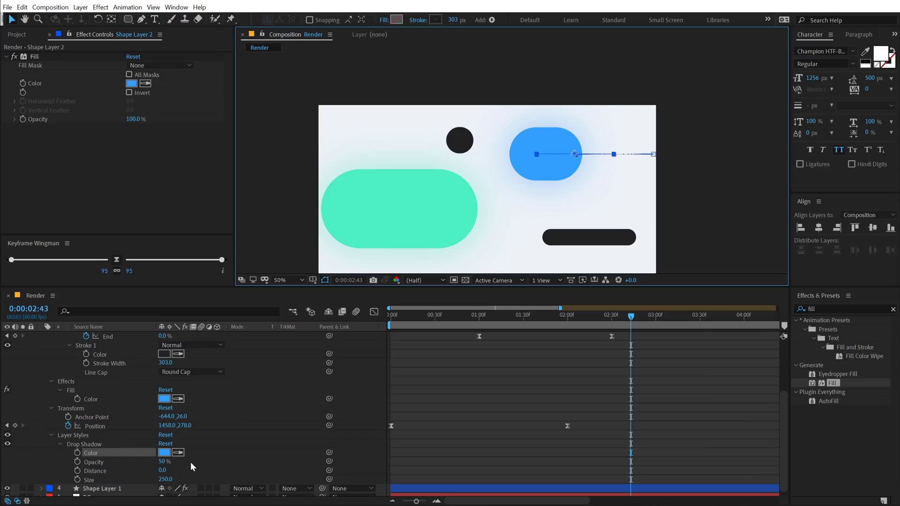
# Show all of Shape Layer 2's Drop Shadow settings, set Noise to 3%, and collapse the layer
pyautogui.click(59, 444)
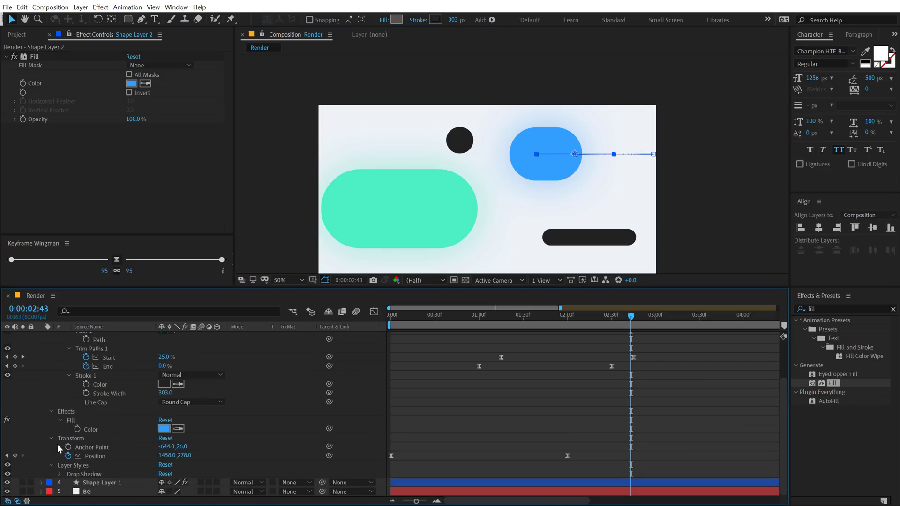
pyautogui.scroll(-2, 265, 404)
pyautogui.scroll(-1, 265, 404)
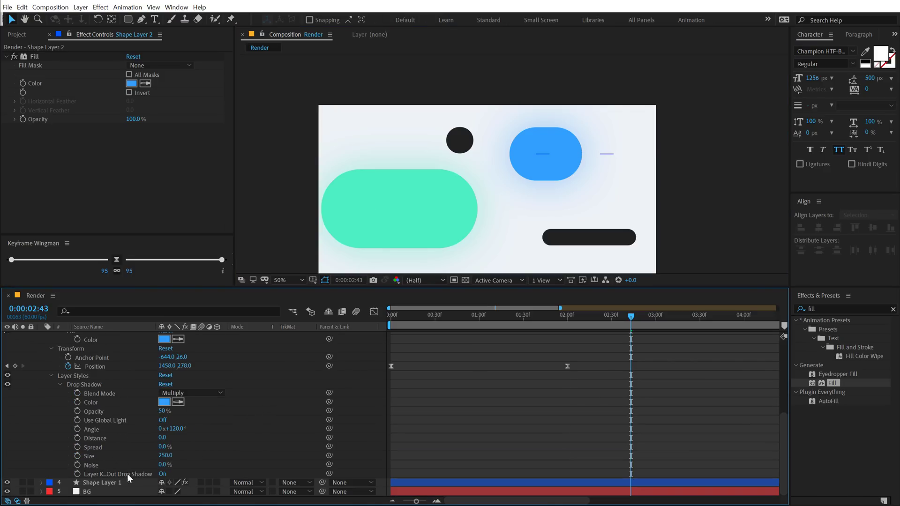
pyautogui.click(163, 464)
pyautogui.press('Return')
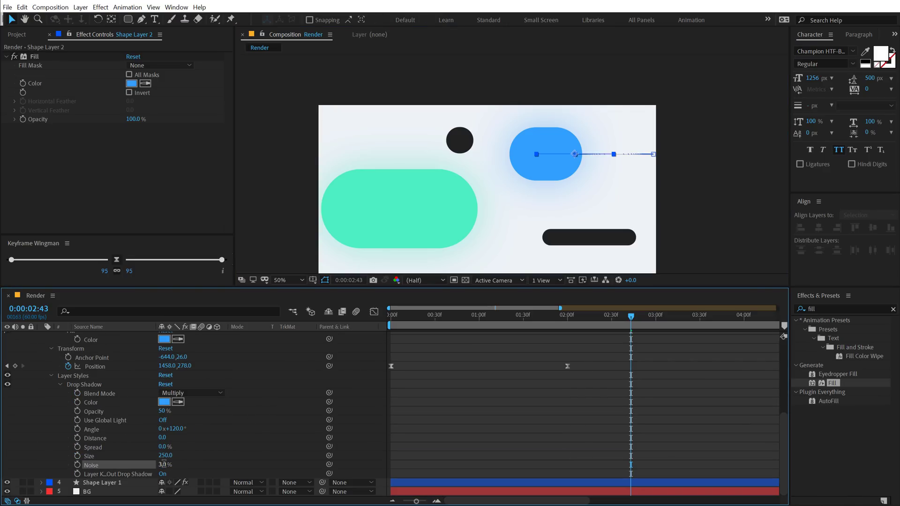
pyautogui.click(206, 453)
pyautogui.scroll(4, 230, 400)
pyautogui.scroll(5, 27, 362)
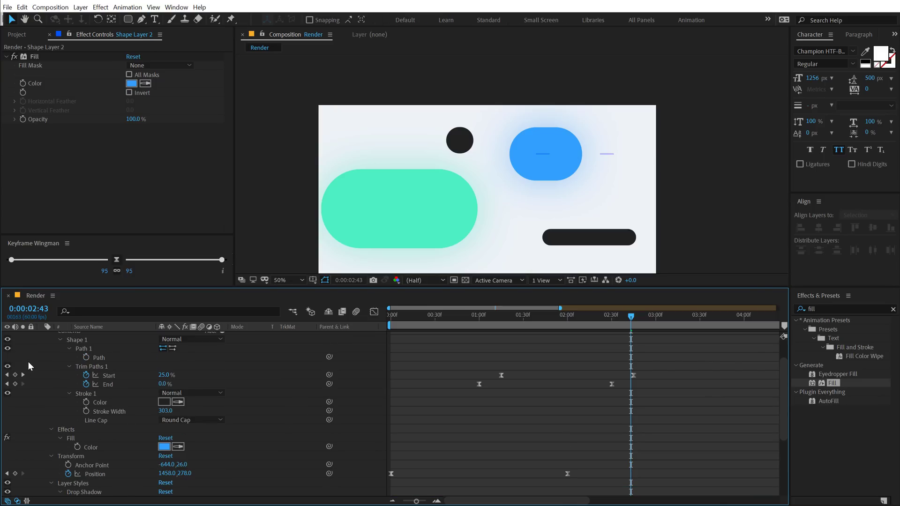
pyautogui.click(41, 353)
# Show all of Shape Layer 1's Drop Shadow settings, add Noise to the shadow, and collapse the layer
pyautogui.click(94, 362)
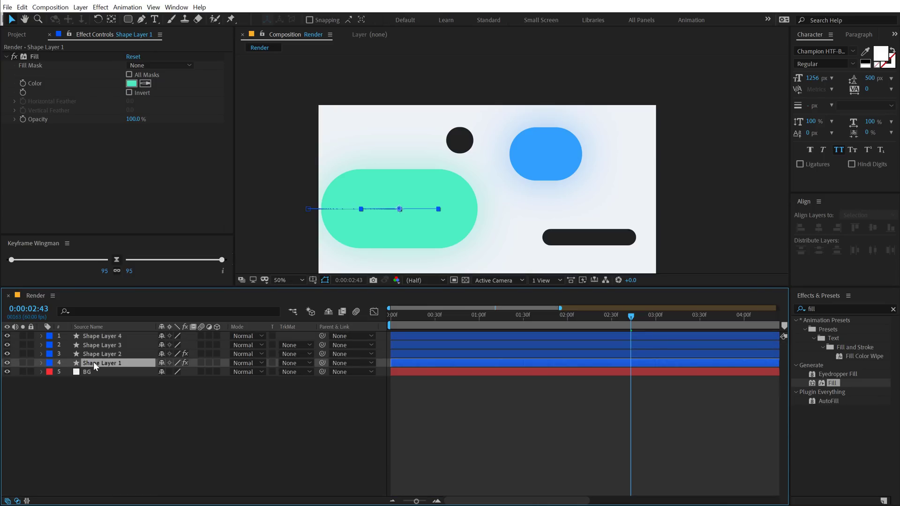
pyautogui.press('u')
pyautogui.press('u')
pyautogui.scroll(-4, 107, 399)
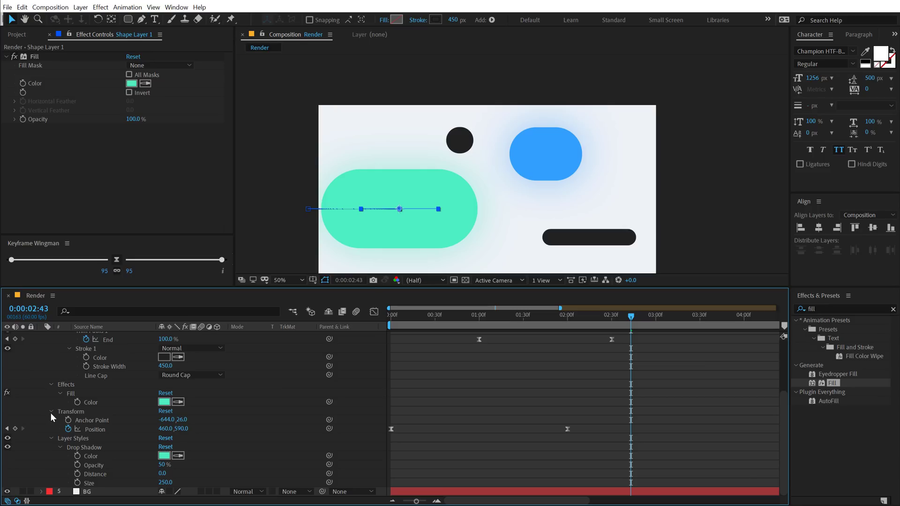
pyautogui.click(61, 447)
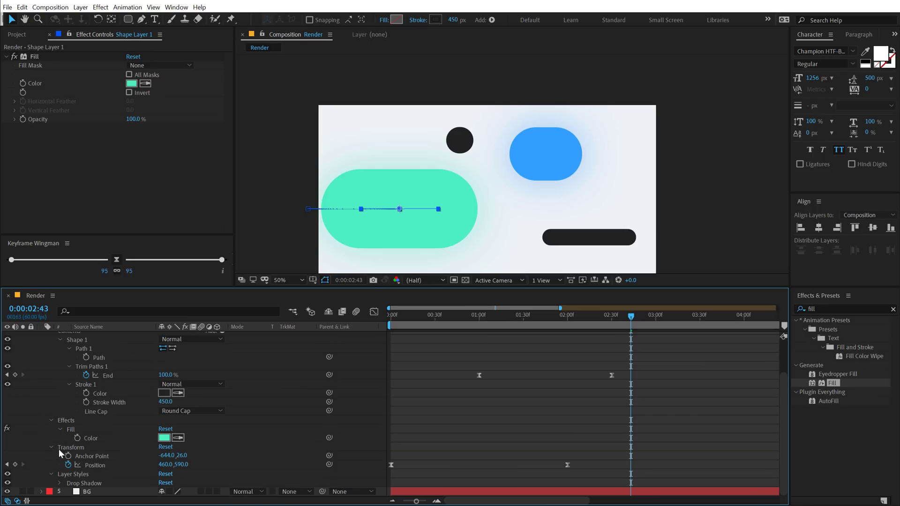
pyautogui.scroll(-3, 123, 422)
pyautogui.scroll(-1, 123, 422)
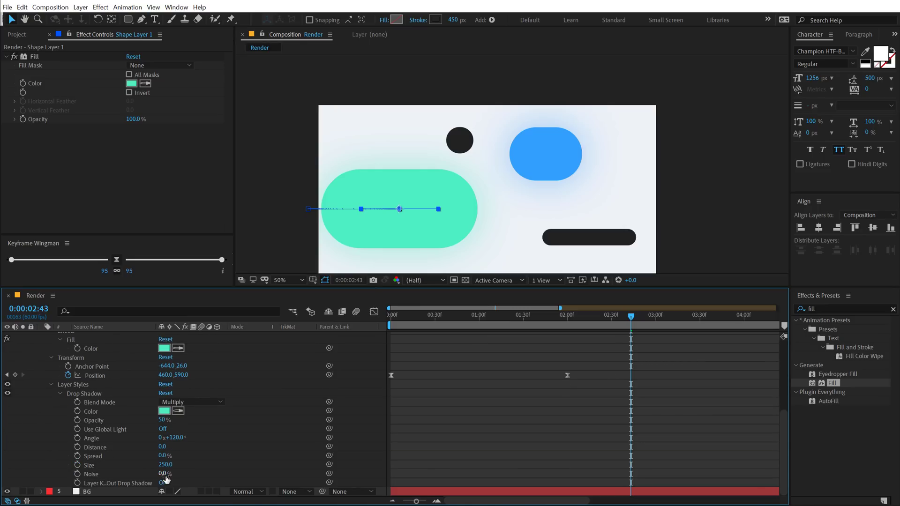
pyautogui.click(163, 474)
pyautogui.click(210, 435)
pyautogui.scroll(5, 163, 359)
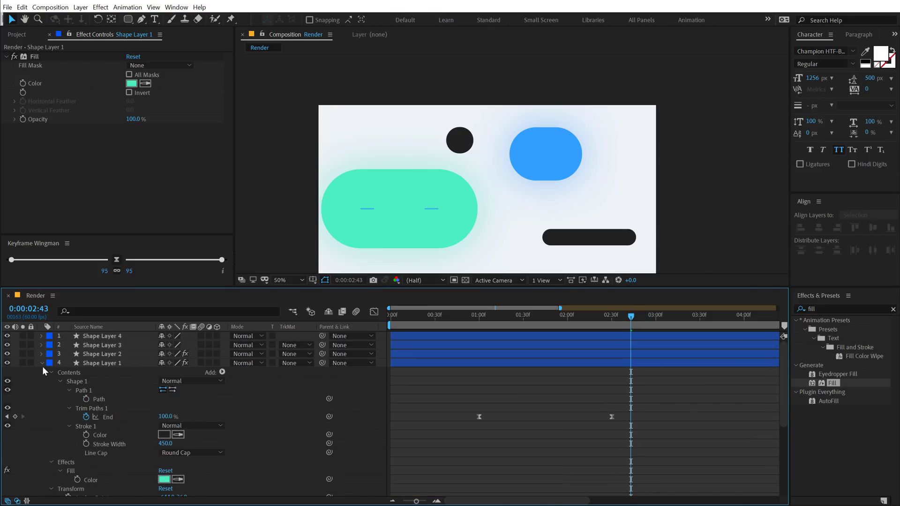
pyautogui.click(42, 364)
# Copy the Fill effect from Shape Layer 2 onto Shape Layer 3
pyautogui.click(114, 352)
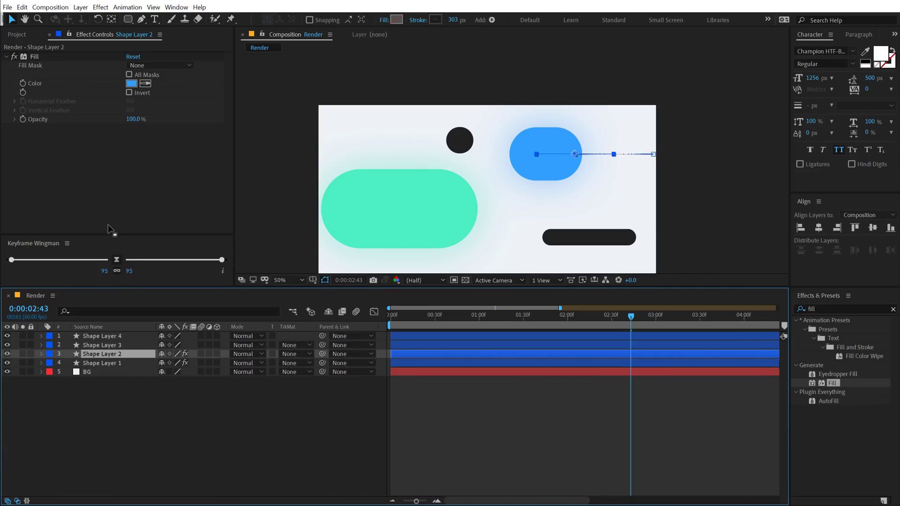
pyautogui.click(34, 56)
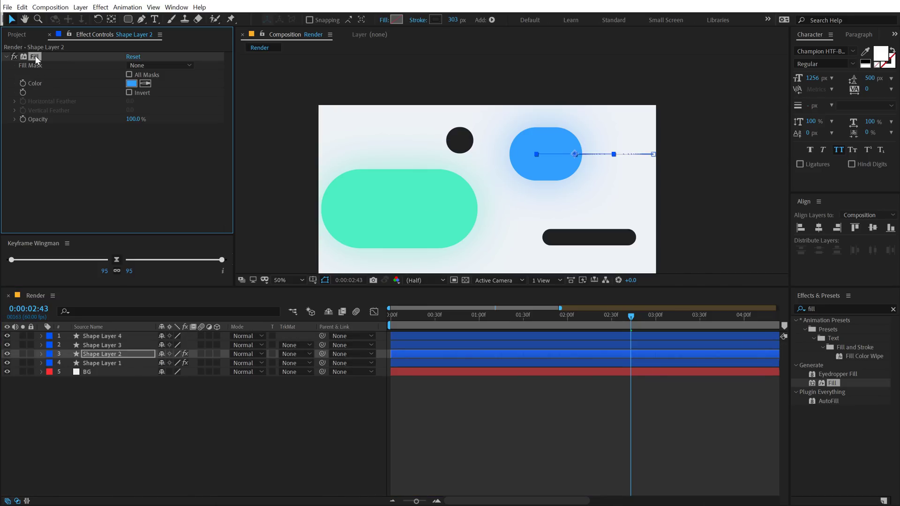
pyautogui.click(113, 345)
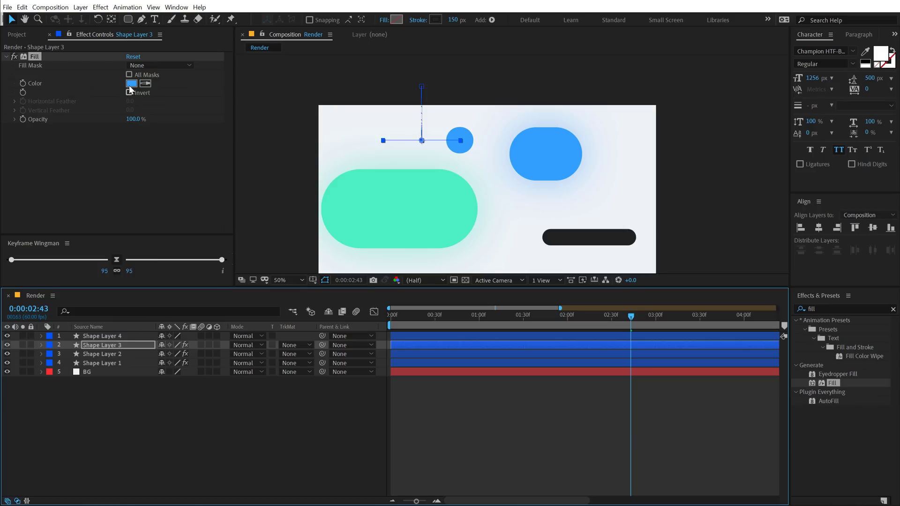
# Change Shape Layer 3's Fill colour to the yellow FFDB31
pyautogui.click(131, 84)
pyautogui.moveTo(244, 183); pyautogui.dragTo(245, 198)
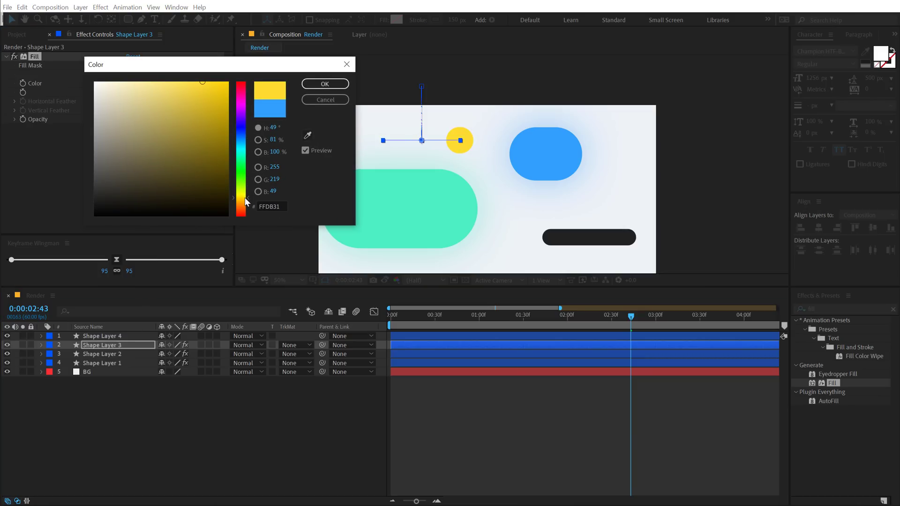
pyautogui.click(325, 84)
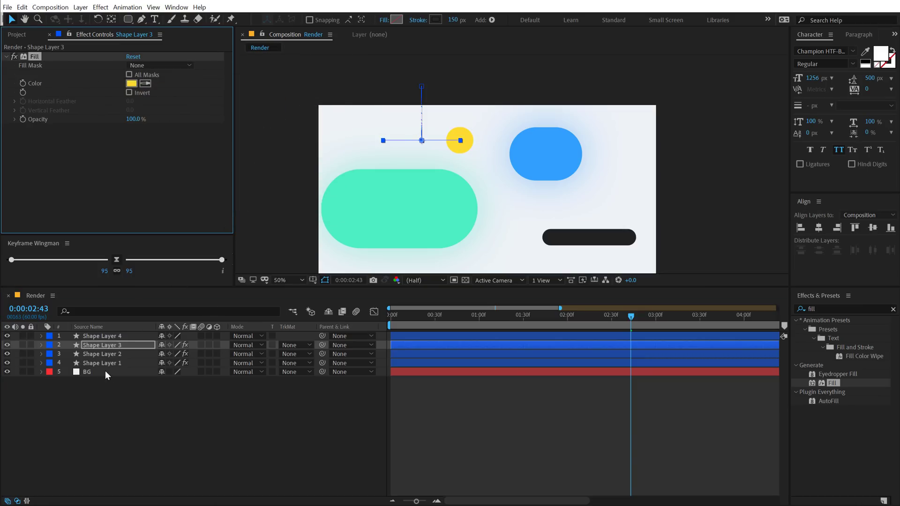
# Copy Shape Layer 2's layer styles onto Shape Layer 3
pyautogui.click(92, 353)
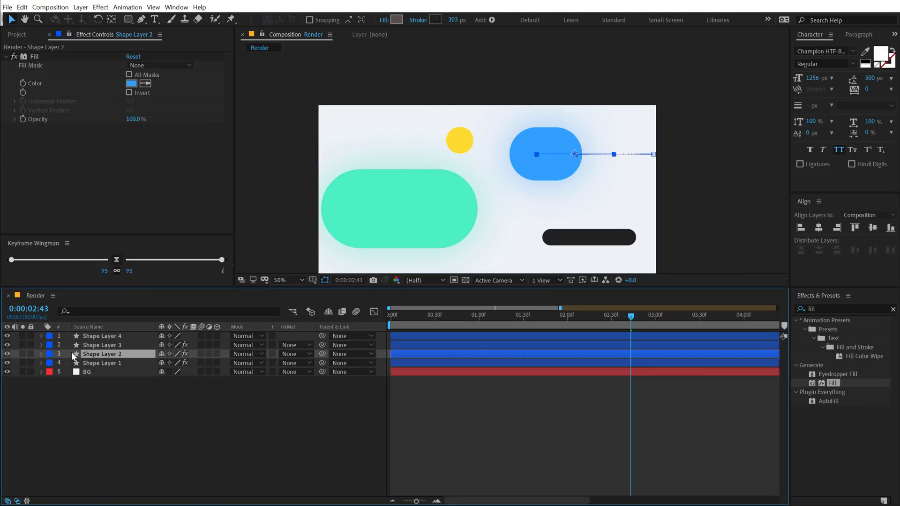
pyautogui.click(41, 354)
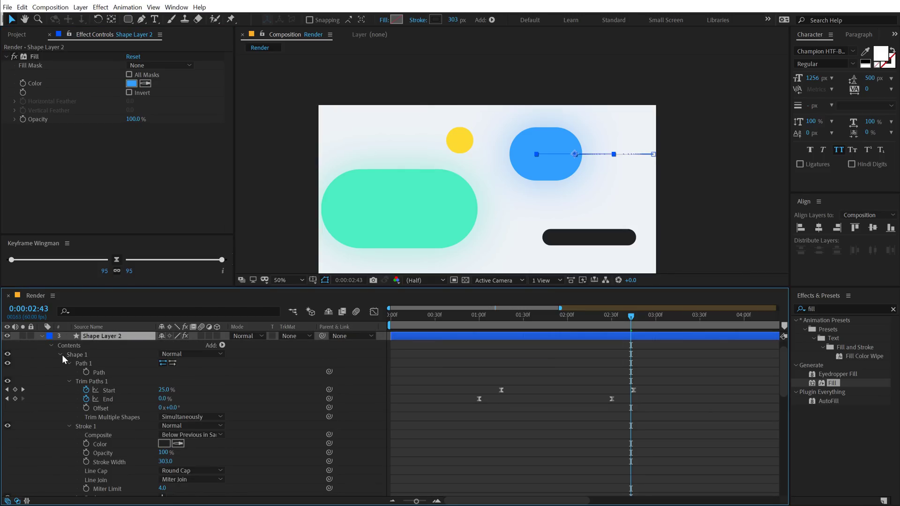
pyautogui.click(62, 356)
pyautogui.click(52, 364)
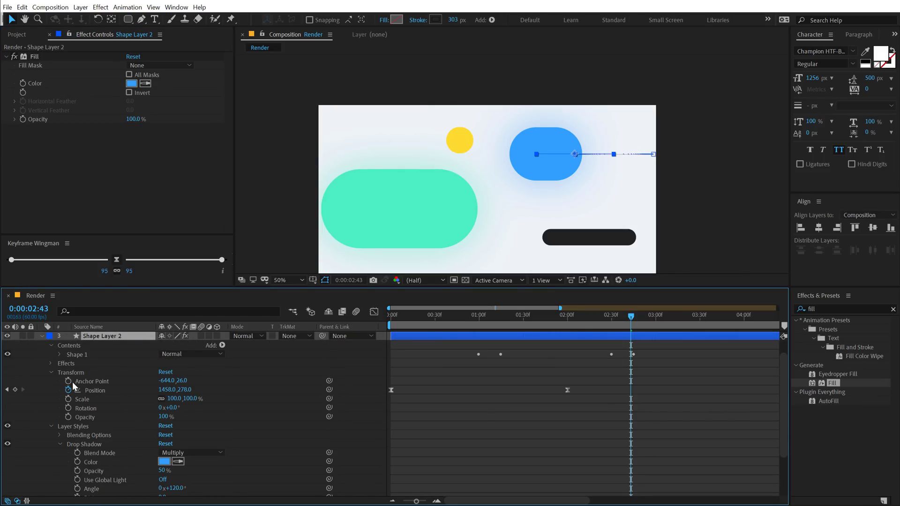
pyautogui.click(68, 426)
pyautogui.scroll(1, 72, 412)
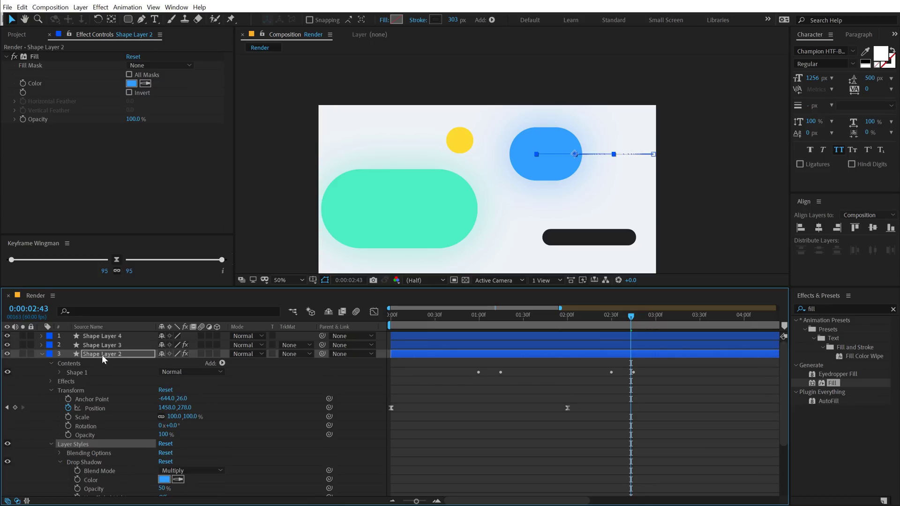
pyautogui.click(102, 344)
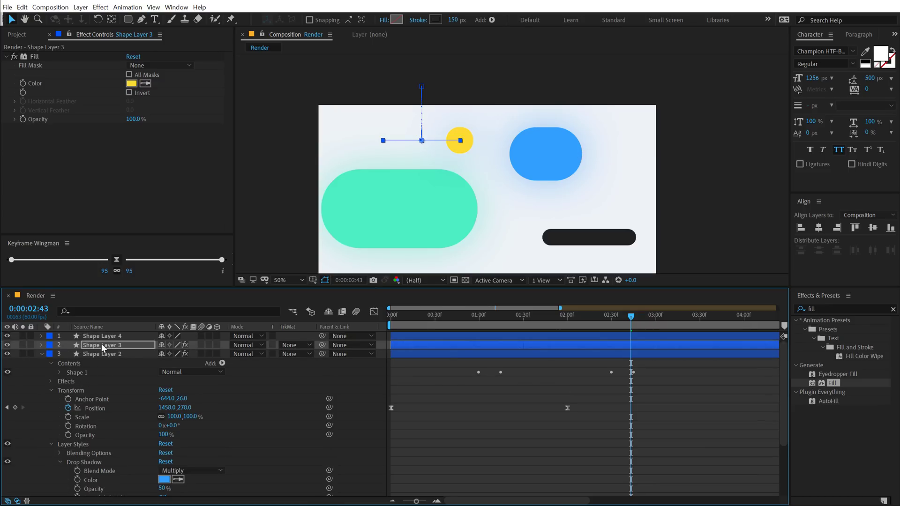
# Sample the circle's yellow as Shape Layer 3's Drop Shadow colour, and collapse Shape Layers 3 and 2
pyautogui.press('u')
pyautogui.press('u')
pyautogui.scroll(-5, 193, 442)
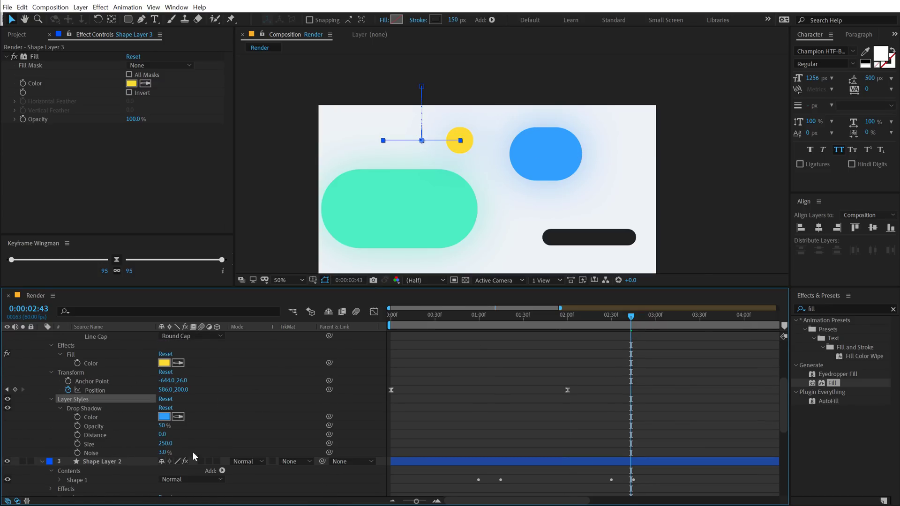
pyautogui.click(177, 417)
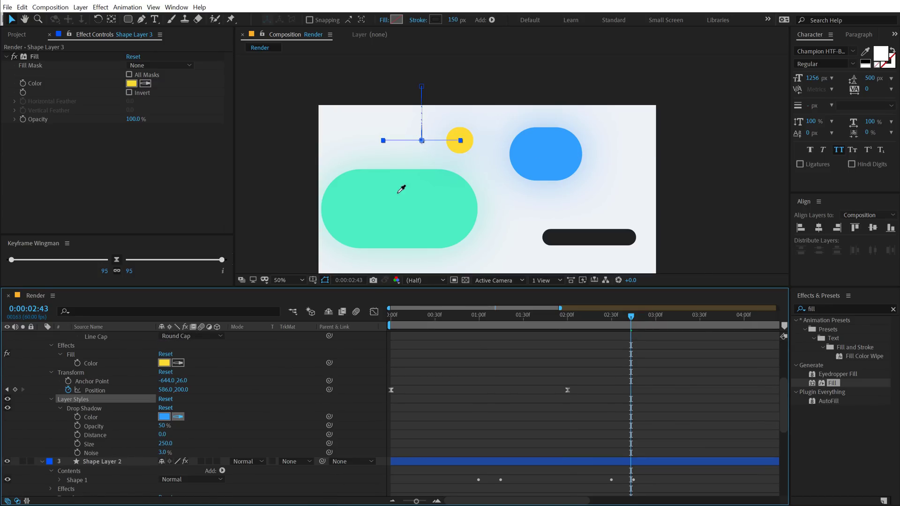
pyautogui.click(468, 137)
pyautogui.scroll(5, 79, 359)
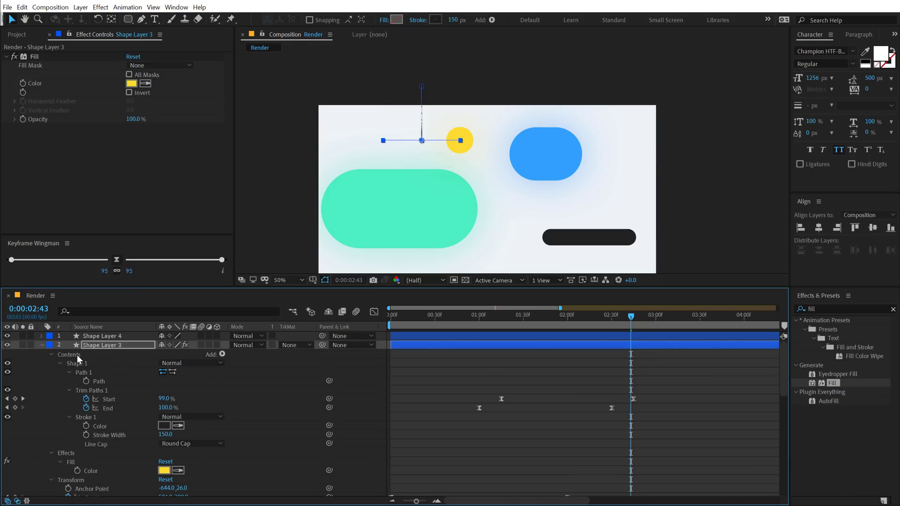
pyautogui.click(42, 345)
pyautogui.click(41, 354)
# Paste the copied layer styles onto Shape Layer 4 and copy Shape Layer 3's Fill effect onto it
pyautogui.click(100, 336)
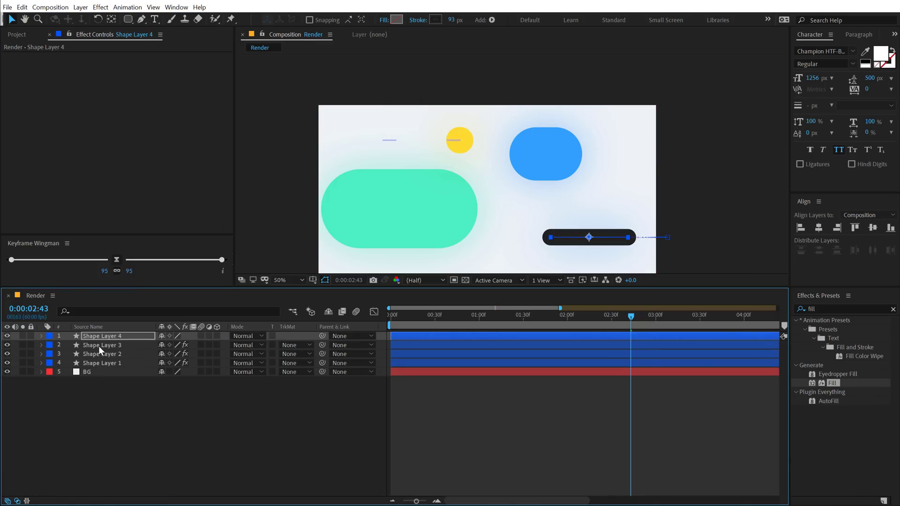
pyautogui.click(98, 345)
pyautogui.click(36, 55)
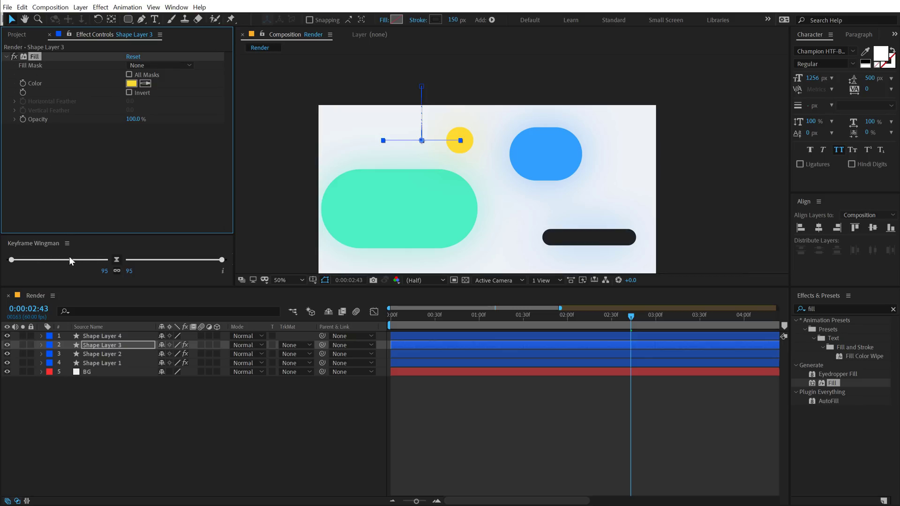
pyautogui.click(100, 337)
pyautogui.hotkey('ctrl', 'v')
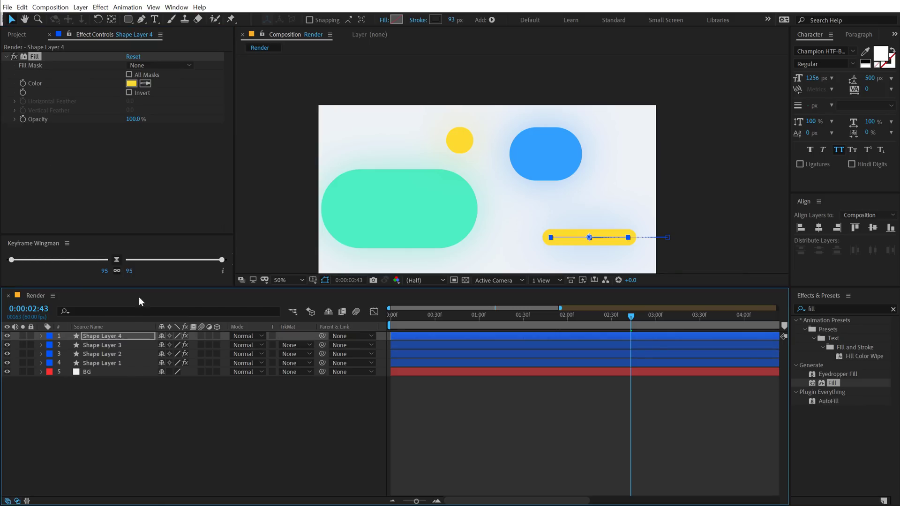
# Change Shape Layer 4's Fill colour to the pinkish red FF3155 and select the layer
pyautogui.click(131, 84)
pyautogui.click(242, 90)
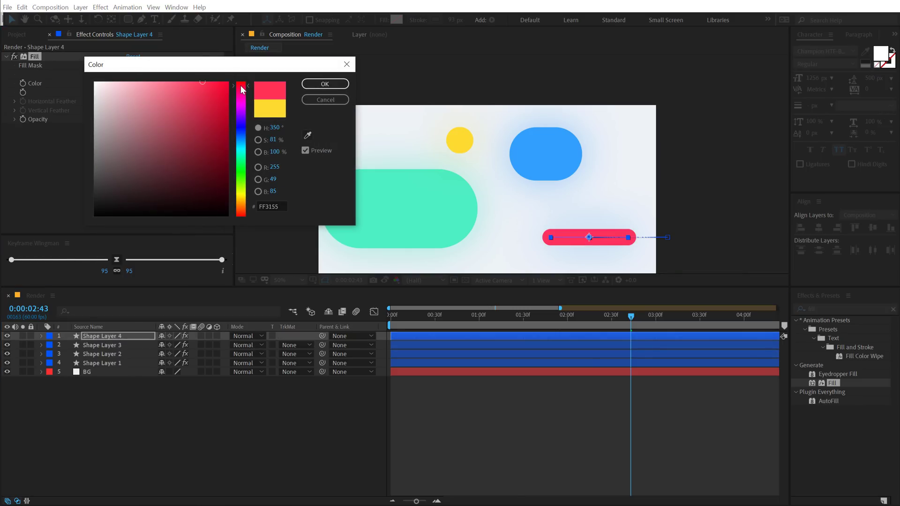
pyautogui.click(325, 83)
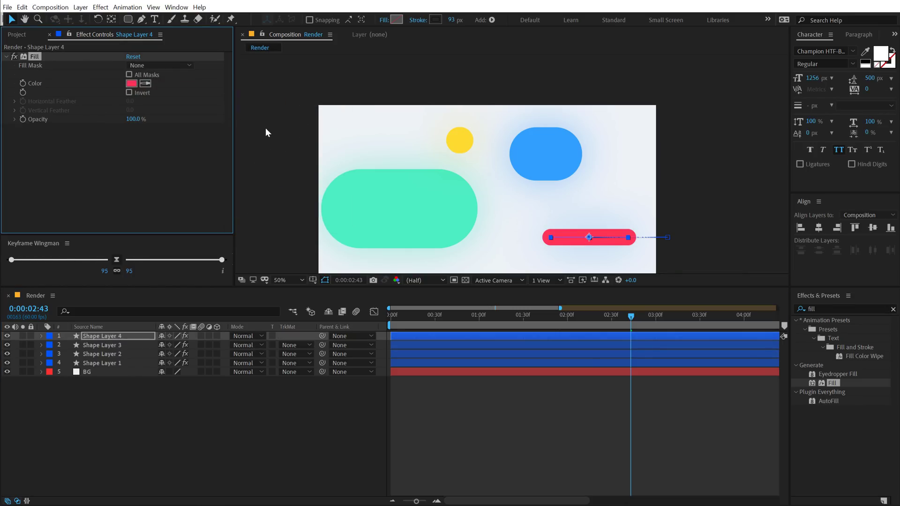
pyautogui.click(102, 333)
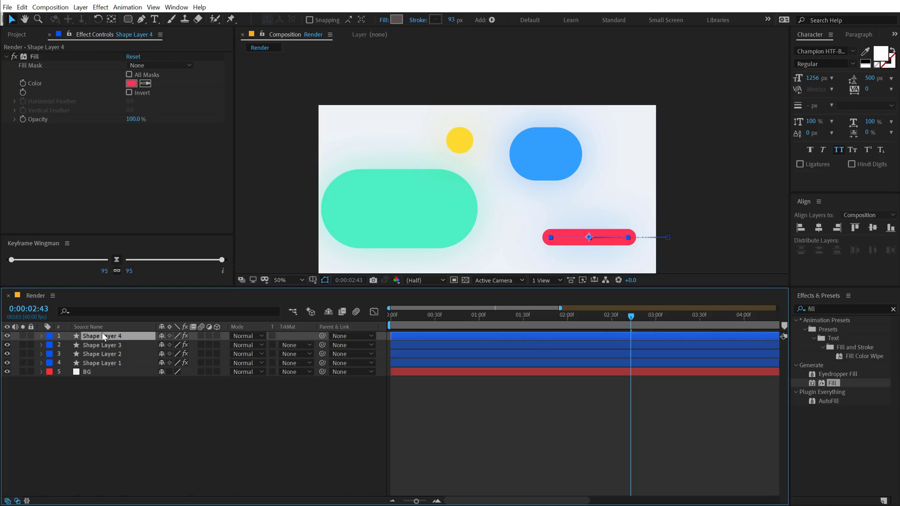
# Sample Shape Layer 4's Fill red as its Drop Shadow colour and collapse the layer's properties
pyautogui.press('u')
pyautogui.press('u')
pyautogui.scroll(-3, 234, 424)
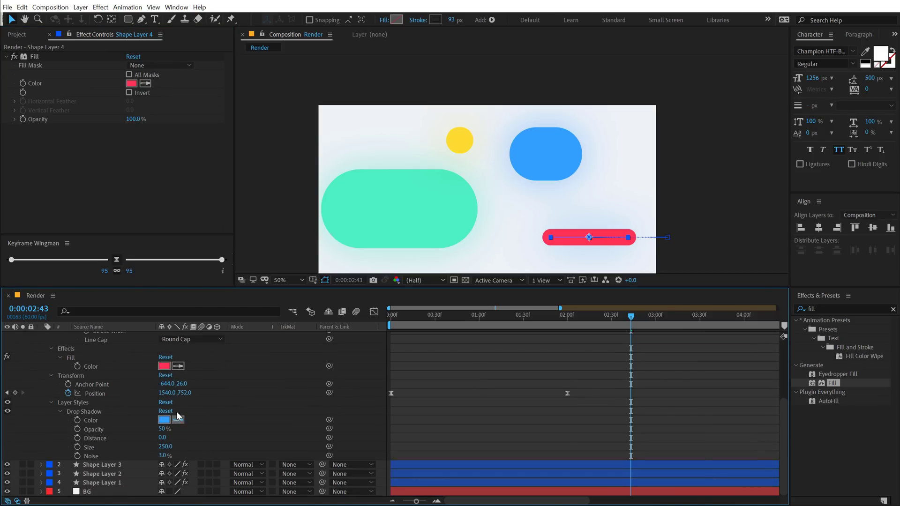
pyautogui.click(180, 422)
pyautogui.click(165, 366)
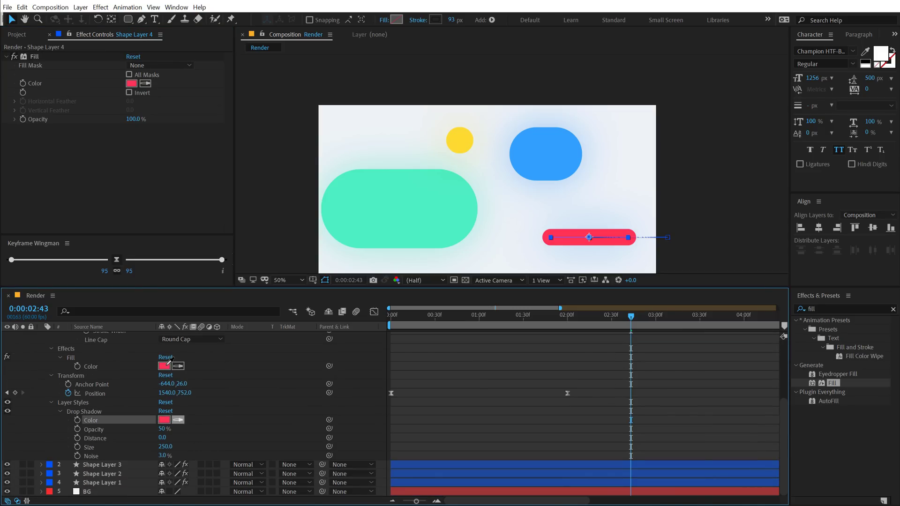
pyautogui.click(227, 366)
pyautogui.moveTo(466, 184); pyautogui.dragTo(488, 150)
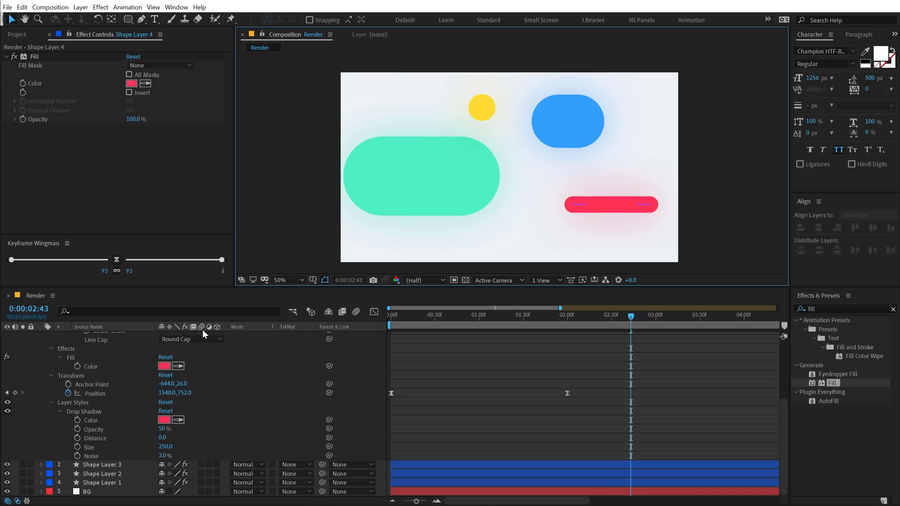
pyautogui.scroll(5, 27, 376)
pyautogui.click(42, 336)
# Start a new text layer over the green shape with the font set to Integral CF Bold
pyautogui.click(155, 20)
pyautogui.click(430, 188)
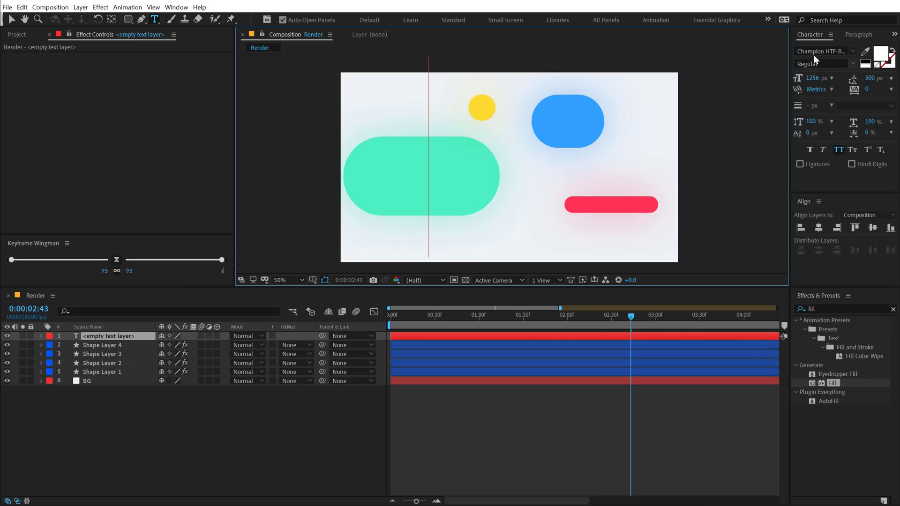
pyautogui.click(821, 50)
pyautogui.write('integr')
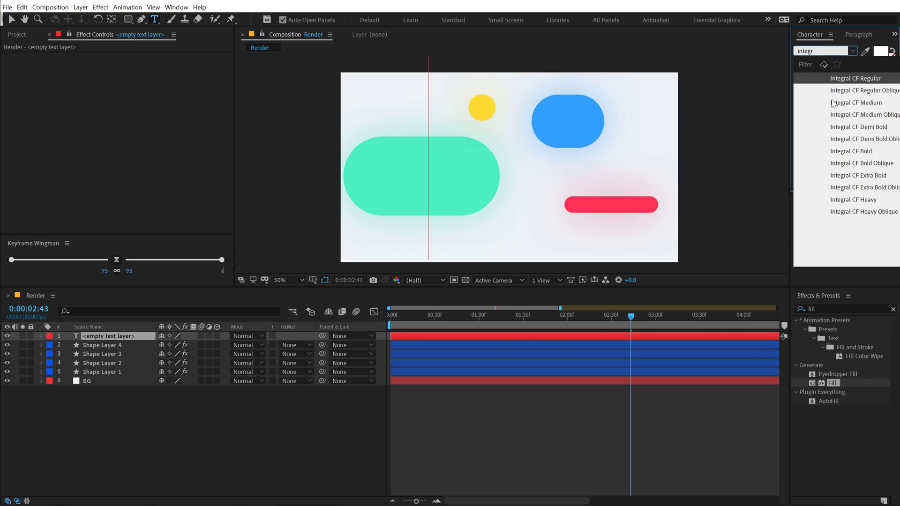
pyautogui.click(871, 151)
# Set the font size to 162 px and enter the text CREATIVE
pyautogui.click(814, 78)
pyautogui.write('500')
pyautogui.press('Return')
pyautogui.moveTo(440, 115); pyautogui.dragTo(300, 140)
pyautogui.write('CREA')
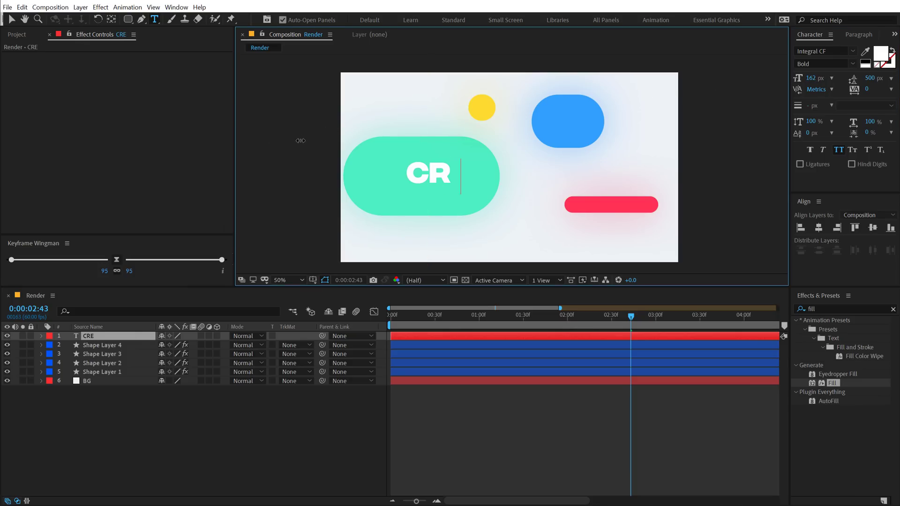
pyautogui.write('TIVE')
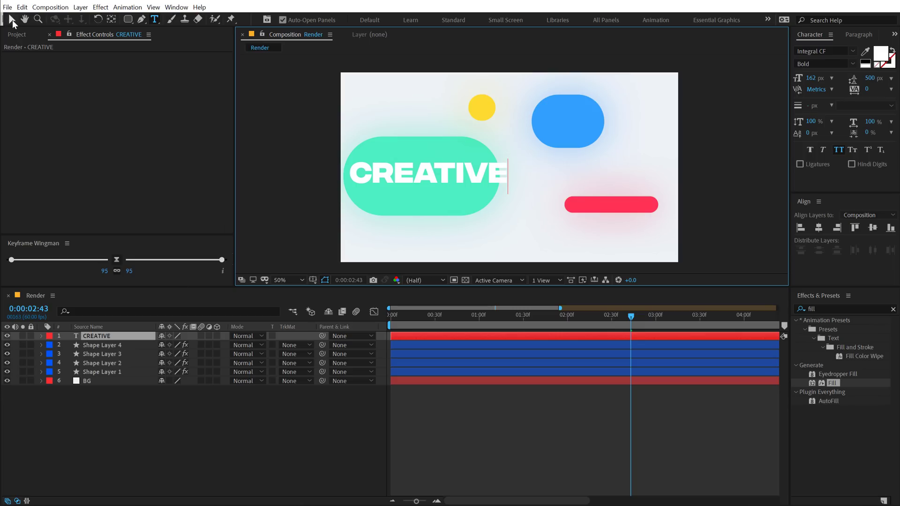
# Centre the CREATIVE text in the composition and enlarge its font size to 175 px
pyautogui.click(12, 19)
pyautogui.click(819, 228)
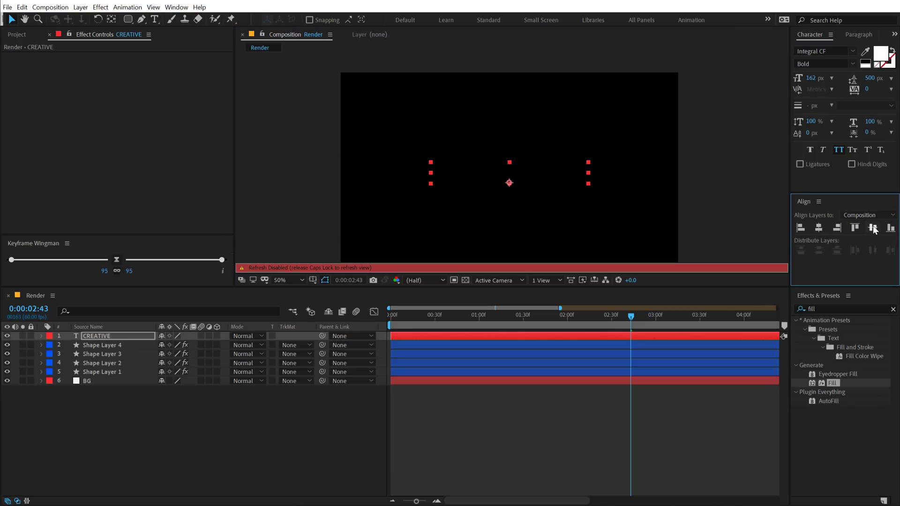
pyautogui.moveTo(810, 79); pyautogui.dragTo(852, 84)
# Change the CREATIVE text's fill colour to the dark purple 38204E
pyautogui.click(881, 53)
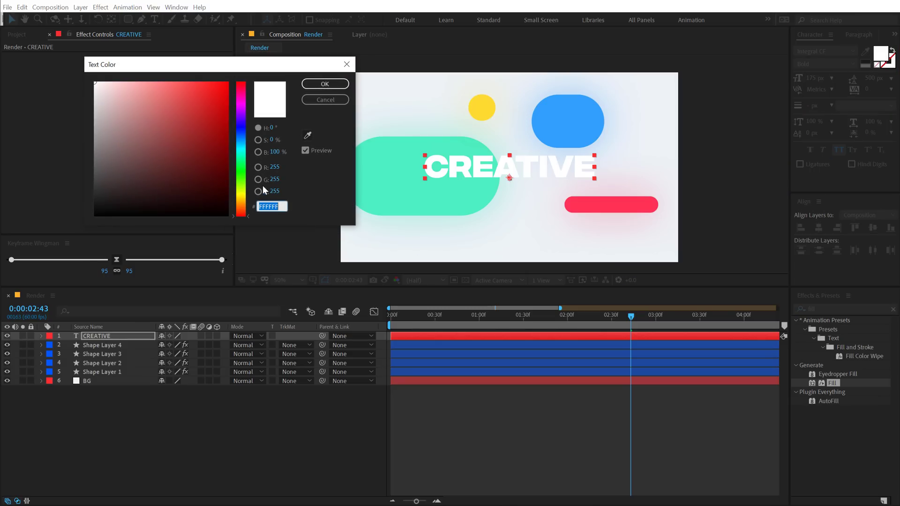
pyautogui.click(238, 115)
pyautogui.moveTo(158, 201)
pyautogui.mouseDown()
pyautogui.moveTo(187, 191)
pyautogui.moveTo(182, 167)
pyautogui.moveTo(183, 177)
pyautogui.moveTo(197, 158)
pyautogui.mouseUp()
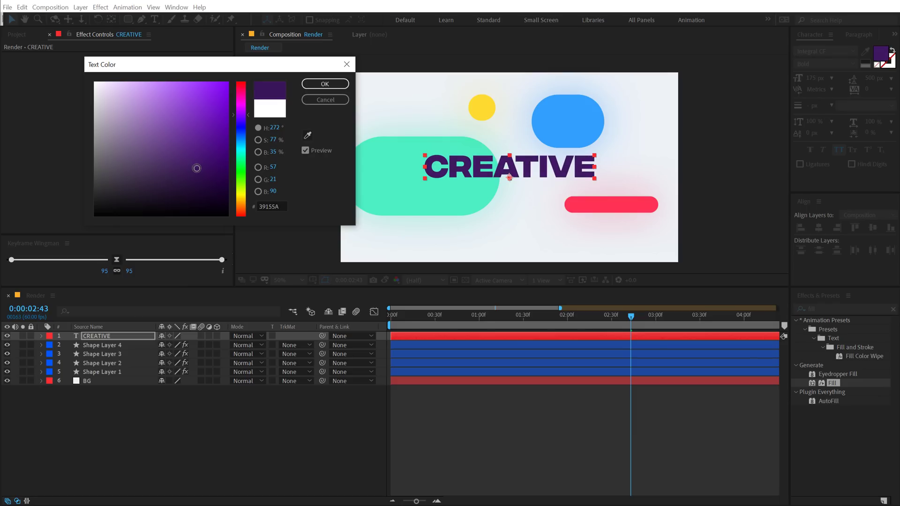
pyautogui.click(329, 87)
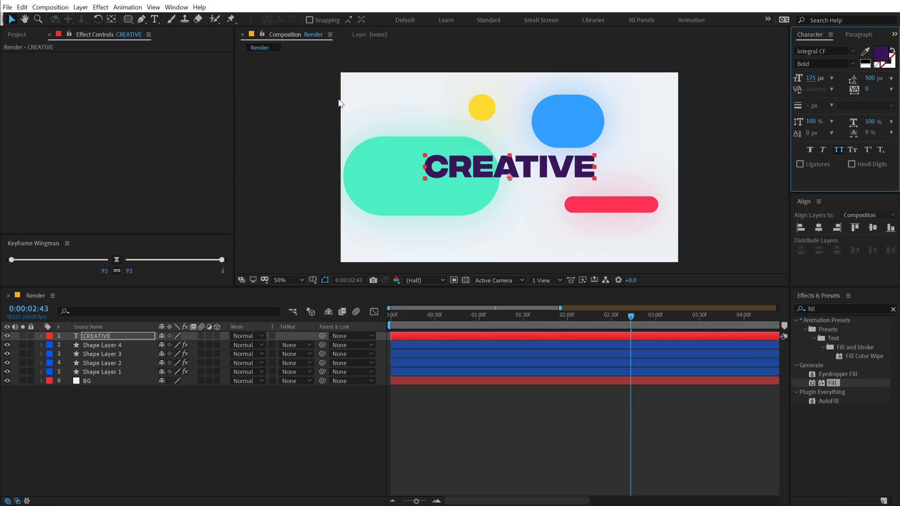
pyautogui.click(881, 53)
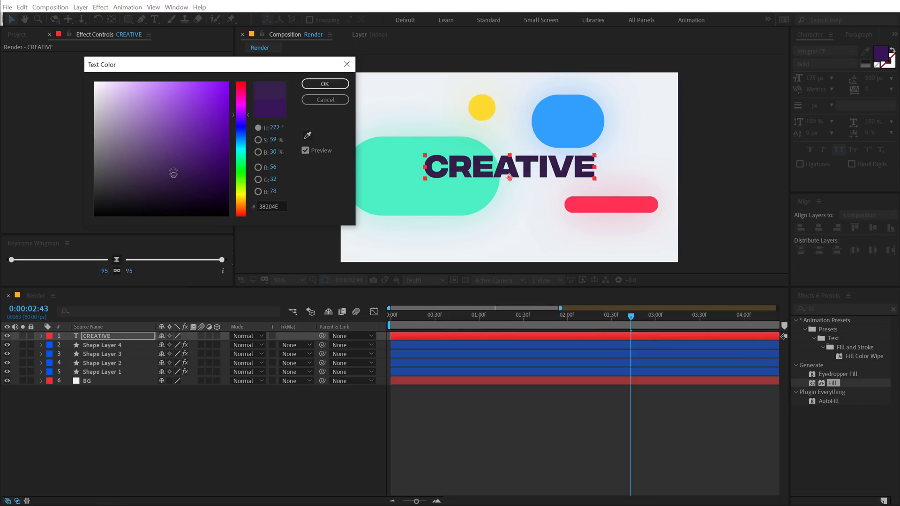
pyautogui.click(328, 83)
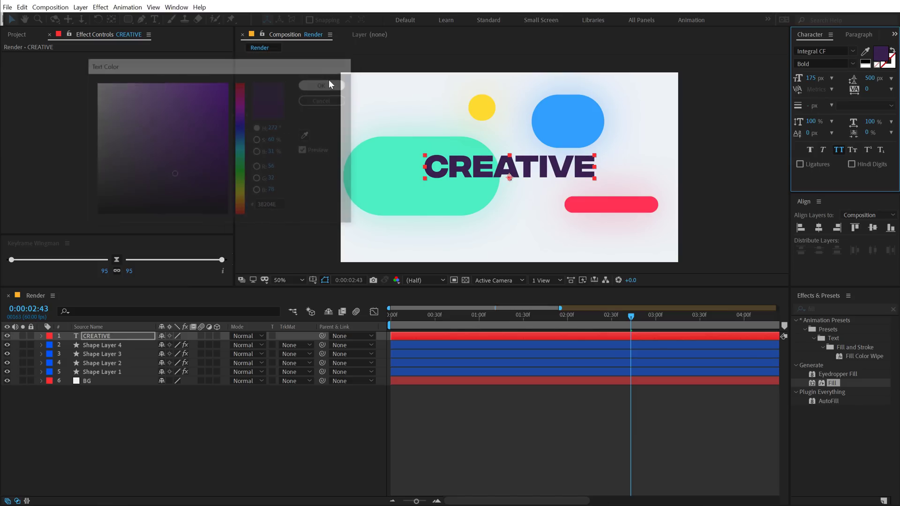
# Add a text animator with Position and Opacity properties to the CREATIVE layer
pyautogui.click(106, 338)
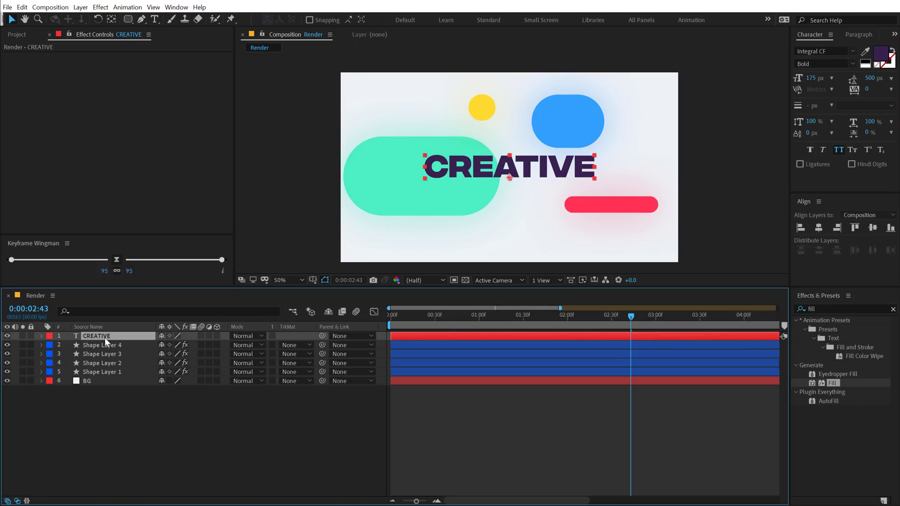
pyautogui.moveTo(415, 319); pyautogui.dragTo(477, 322)
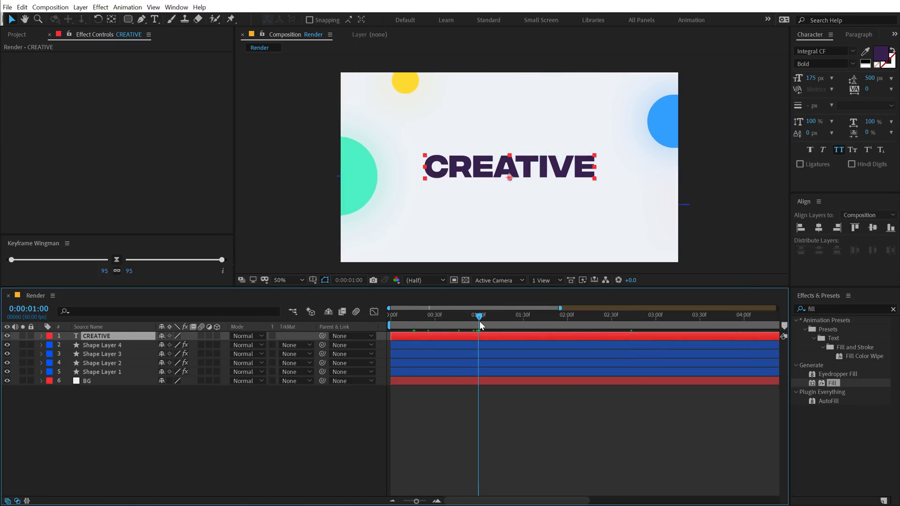
pyautogui.click(41, 336)
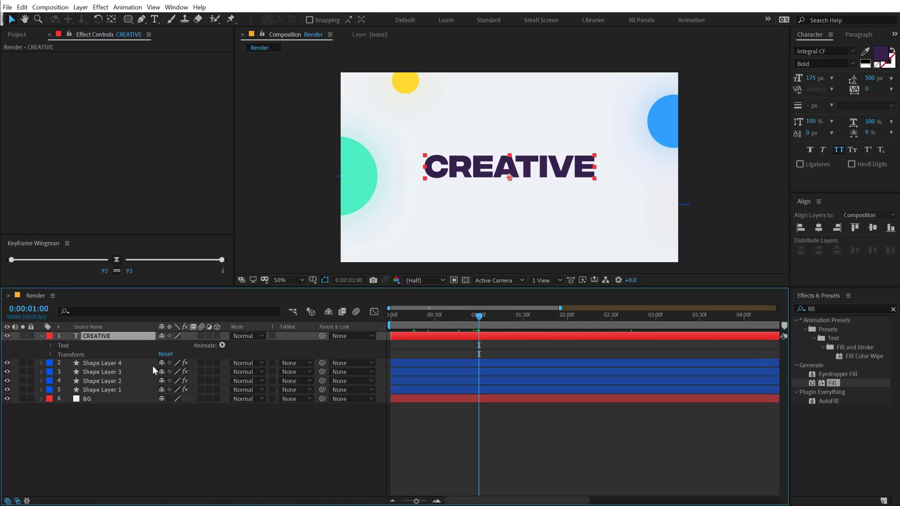
pyautogui.click(222, 346)
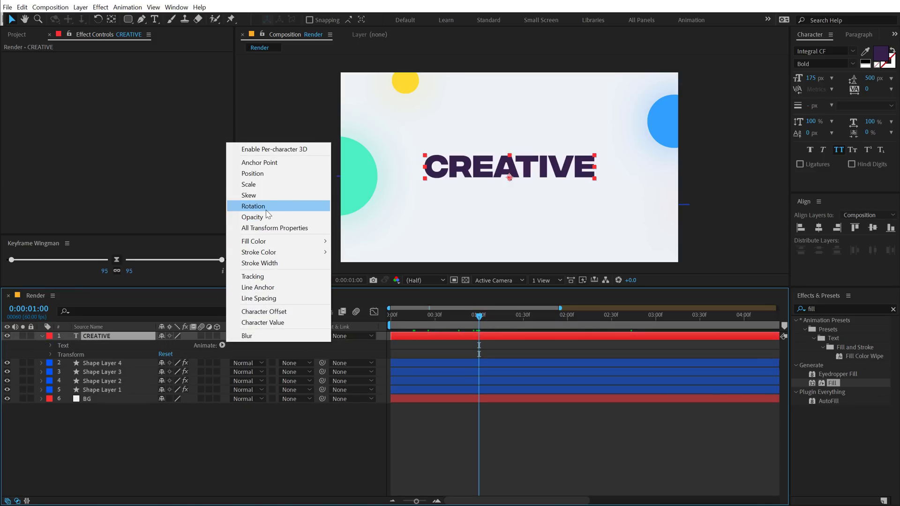
pyautogui.click(252, 174)
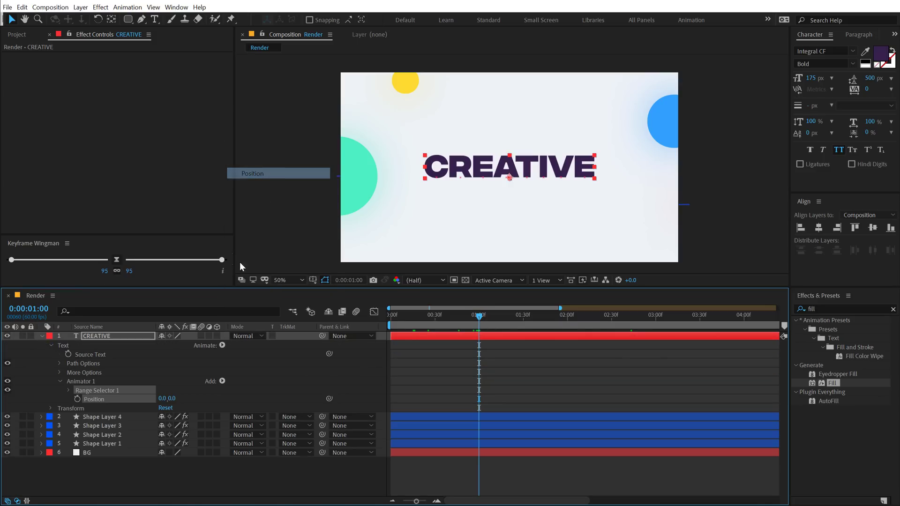
pyautogui.click(223, 381)
pyautogui.moveTo(253, 385)
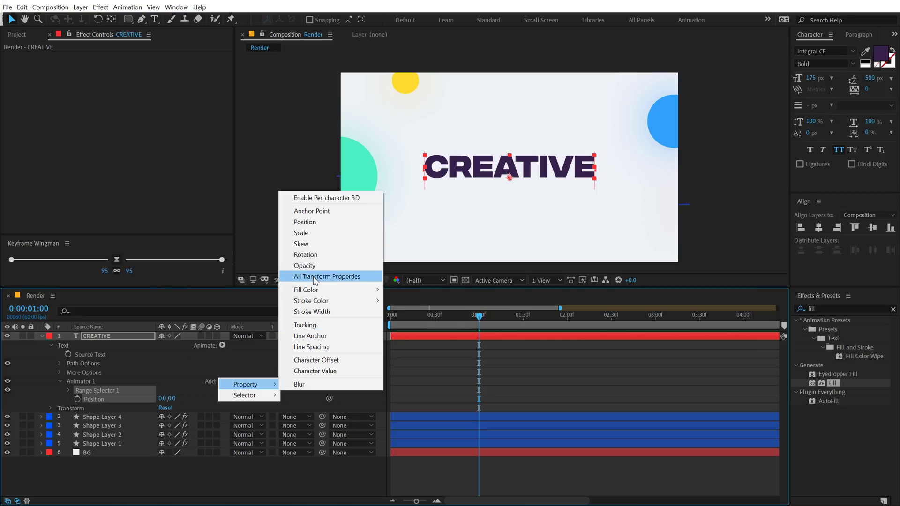
pyautogui.click(304, 265)
# Set Animator 1's Position to 0.0,100.0 and its Opacity to 0%
pyautogui.moveTo(172, 399); pyautogui.dragTo(234, 393)
pyautogui.write('100')
pyautogui.press('Return')
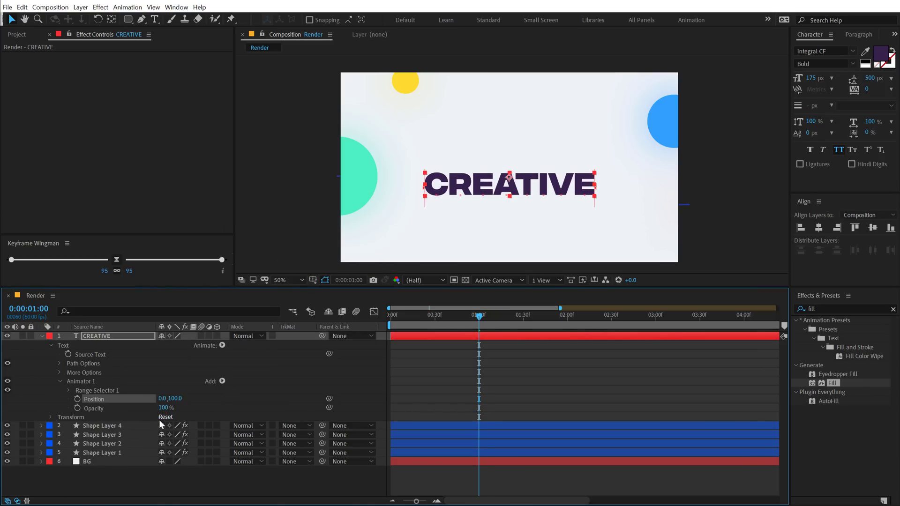
pyautogui.moveTo(163, 413); pyautogui.dragTo(135, 412)
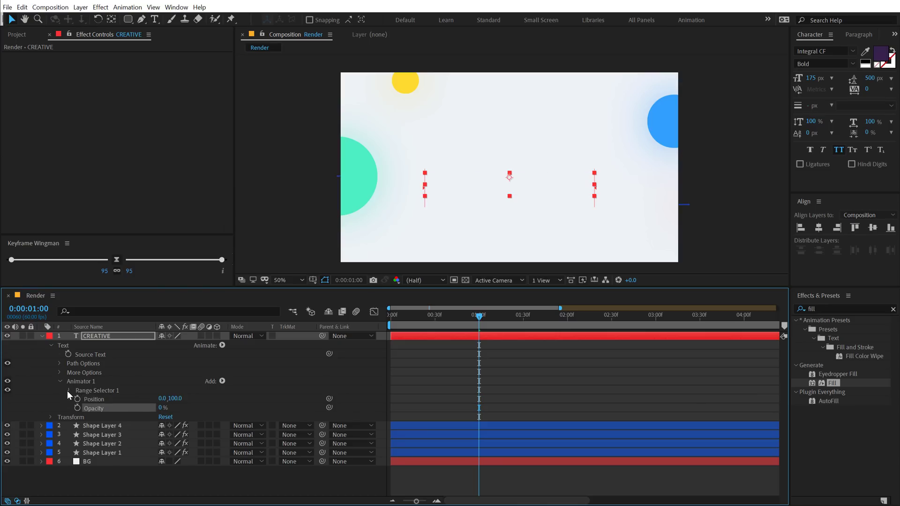
# Keyframe Range Selector 1's Offset at 100% at 0:00:01:00 and -100% at the start of the composition
pyautogui.click(68, 390)
pyautogui.scroll(-1, 168, 367)
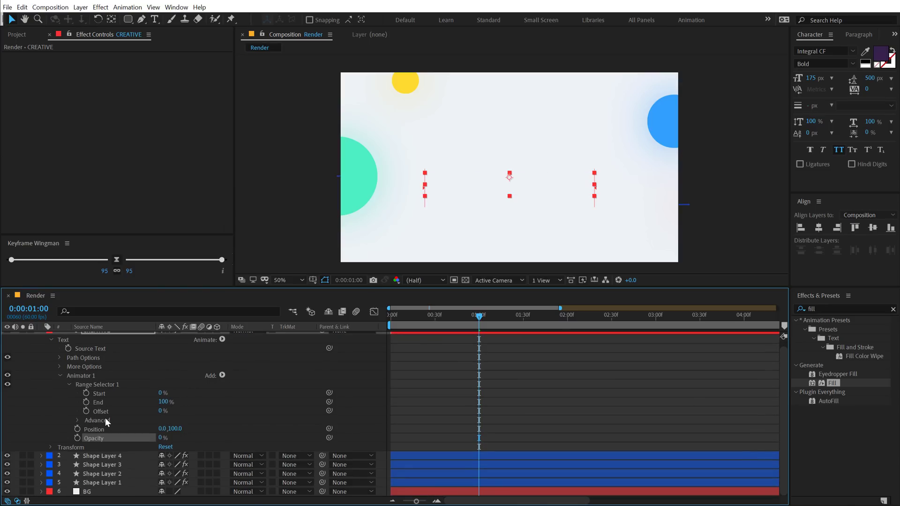
pyautogui.moveTo(159, 413); pyautogui.dragTo(286, 411)
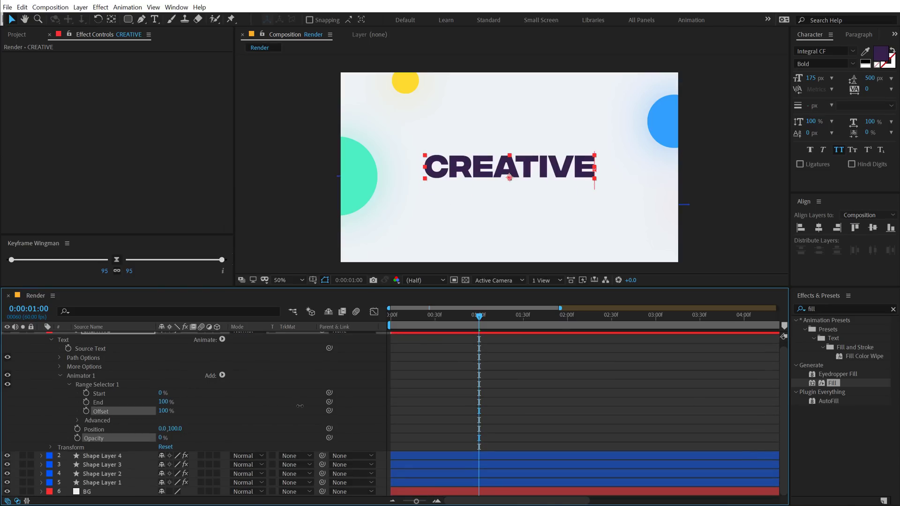
pyautogui.click(81, 415)
pyautogui.click(85, 411)
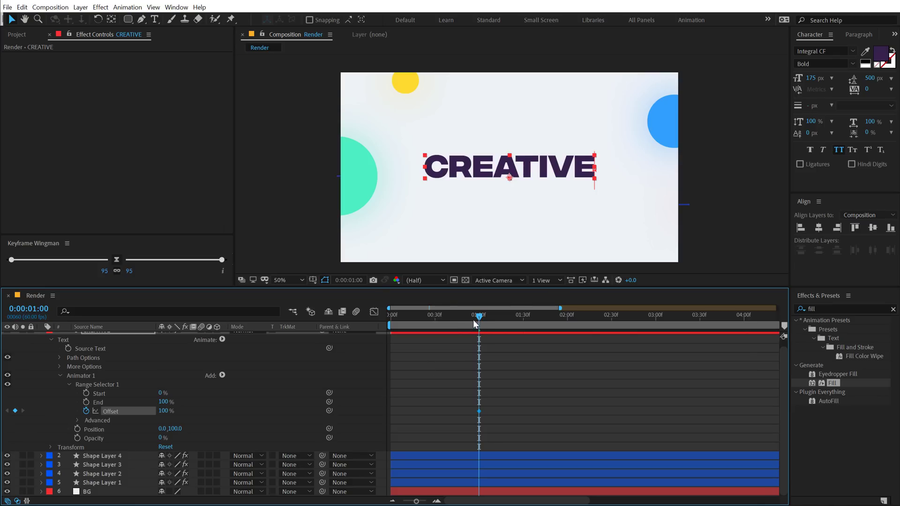
pyautogui.press('Home')
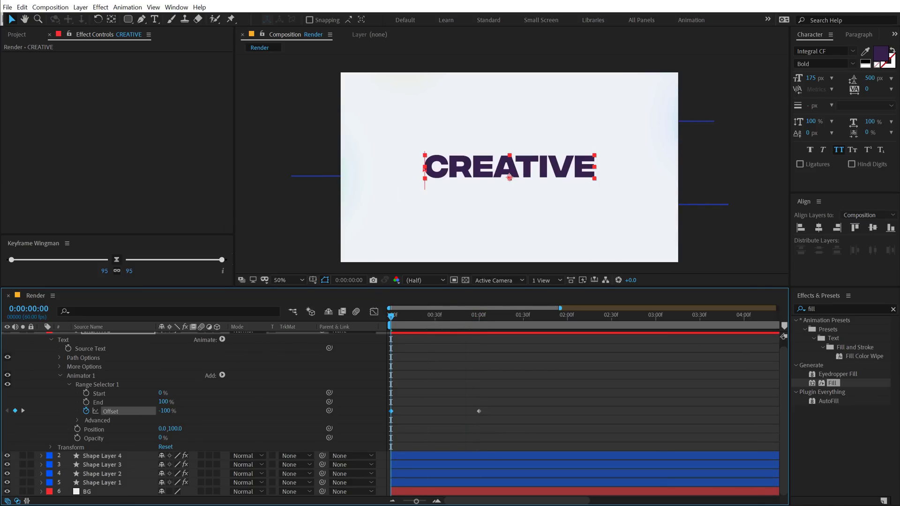
# Set the range selector's Shape to Ramp Up with Ease High and Ease Low at 100%, and preview the text animation
pyautogui.click(77, 420)
pyautogui.scroll(-3, 94, 403)
pyautogui.click(180, 402)
pyautogui.click(170, 424)
pyautogui.moveTo(159, 415); pyautogui.dragTo(288, 414)
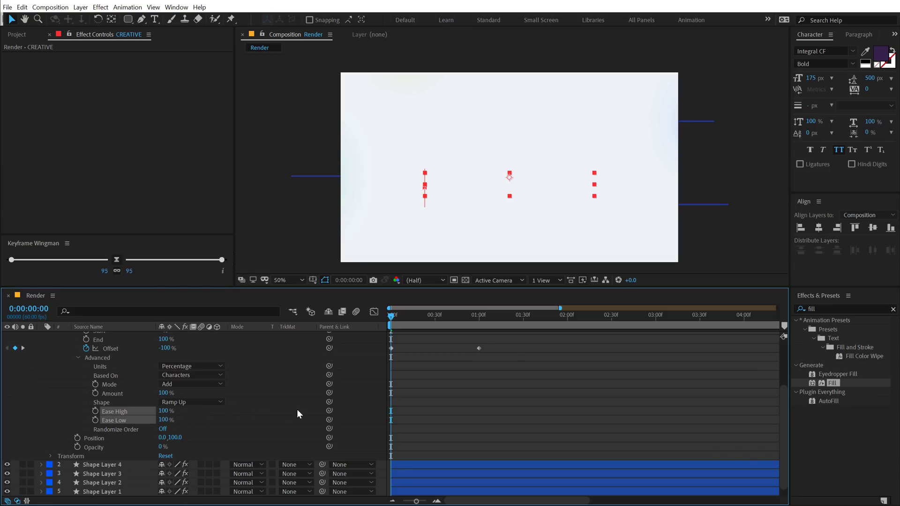
pyautogui.press('space')
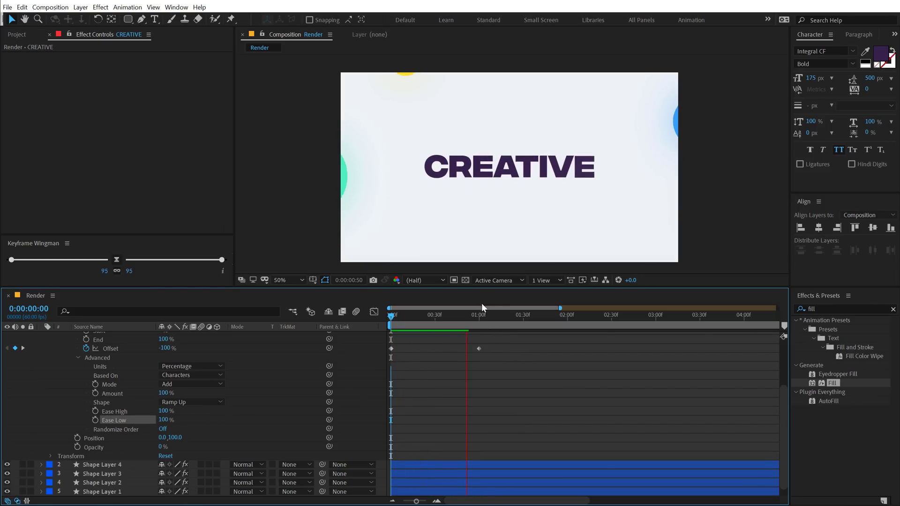
# Add a second text animator for Tracking to the CREATIVE layer, with a Tracking Amount of 13
pyautogui.moveTo(459, 316); pyautogui.dragTo(475, 317)
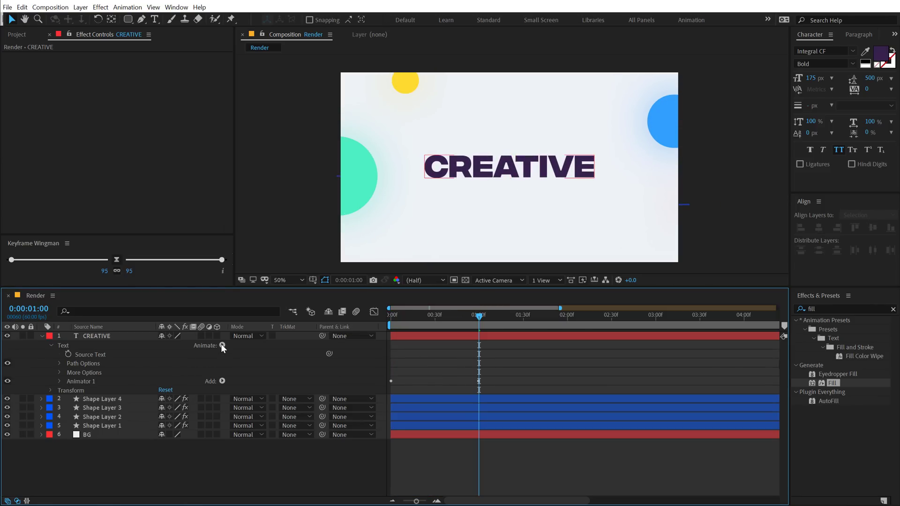
pyautogui.click(222, 345)
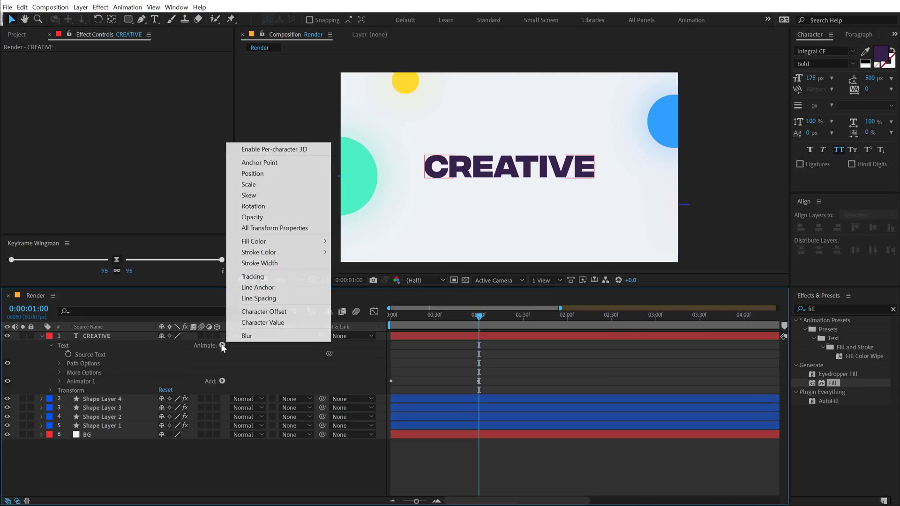
pyautogui.click(273, 276)
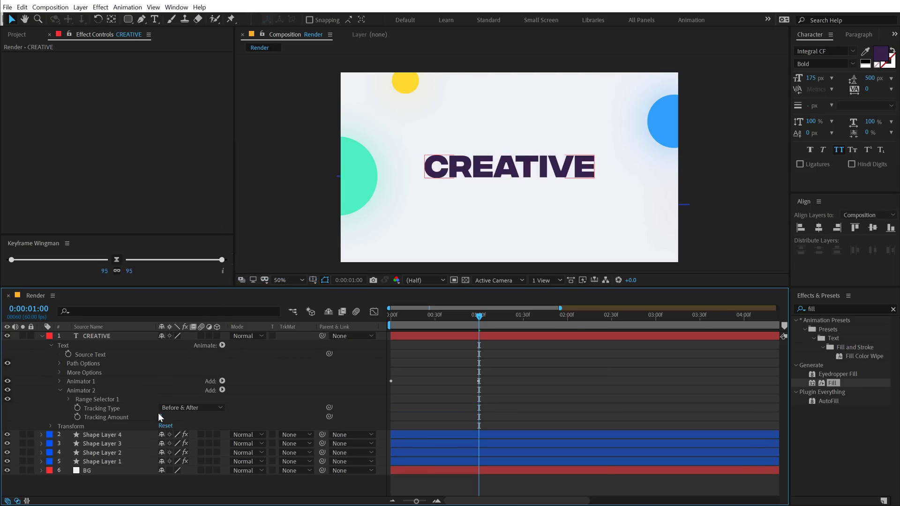
pyautogui.moveTo(160, 416); pyautogui.dragTo(163, 420)
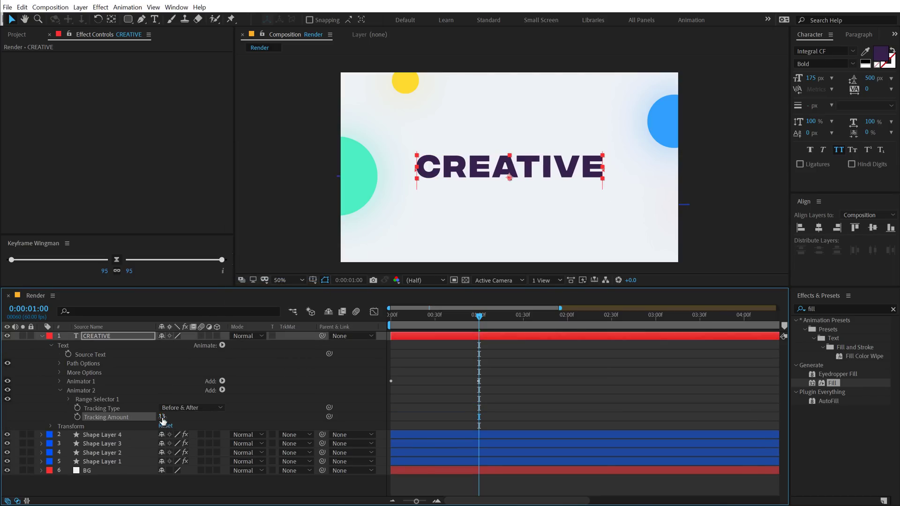
# Keyframe the Tracking Amount at 0:00:01:00 and set it to 0 at 0:00:02:00
pyautogui.click(76, 416)
pyautogui.moveTo(482, 319); pyautogui.dragTo(567, 330)
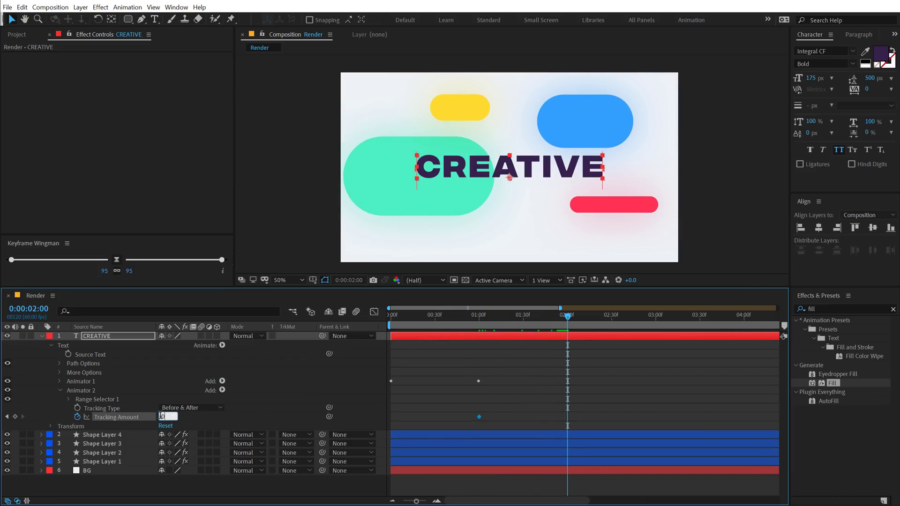
pyautogui.write('0')
pyautogui.press('Return')
# Ease both Tracking Amount keyframes with 95 influence in Keyframe Wingman and preview from just before one second
pyautogui.moveTo(436, 396); pyautogui.dragTo(603, 419)
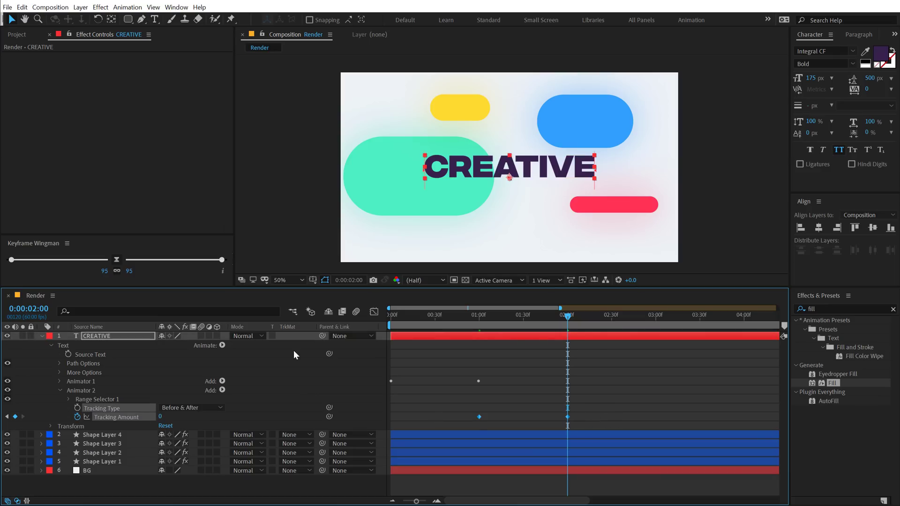
pyautogui.click(116, 262)
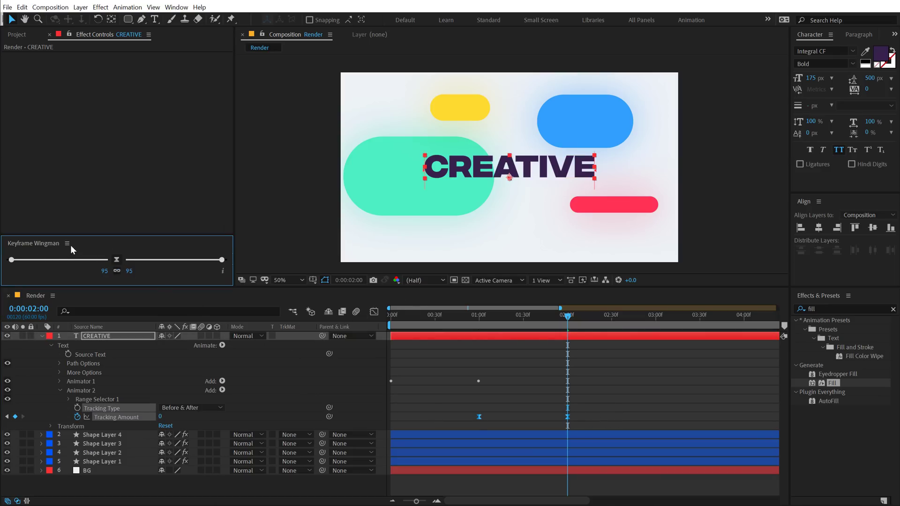
pyautogui.click(475, 317)
pyautogui.press('space')
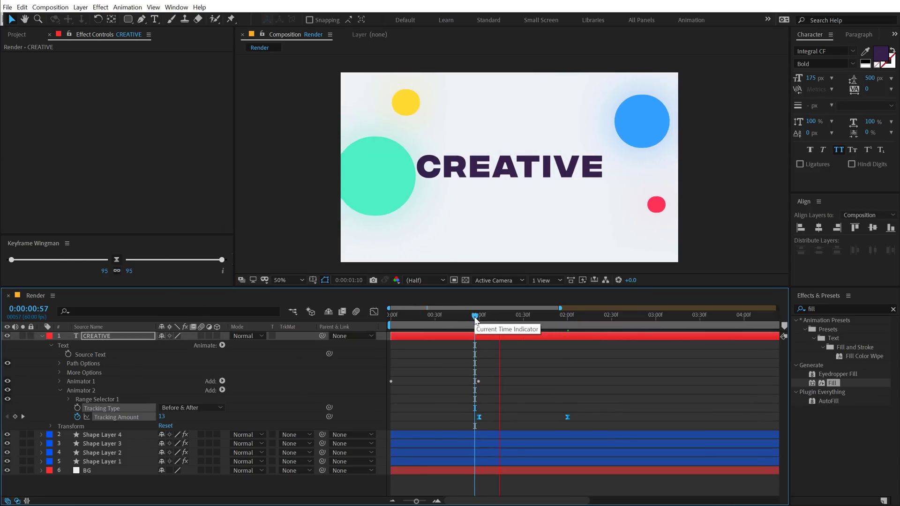
# Move the last Tracking Amount keyframe to 0:00:02:30, preview the CREATIVE text from just before one second, and collapse the layer
pyautogui.moveTo(474, 317); pyautogui.dragTo(505, 323)
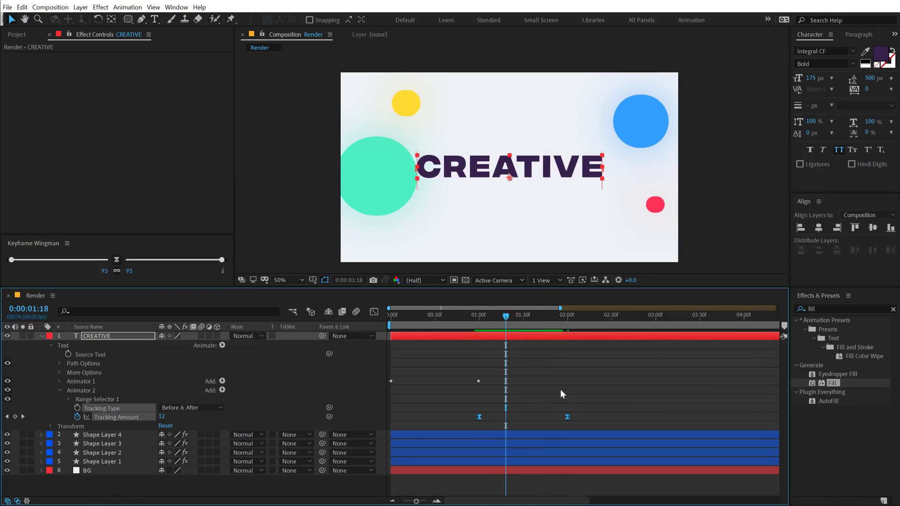
pyautogui.click(558, 347)
pyautogui.click(593, 318)
pyautogui.moveTo(602, 318); pyautogui.dragTo(612, 321)
pyautogui.click(580, 418)
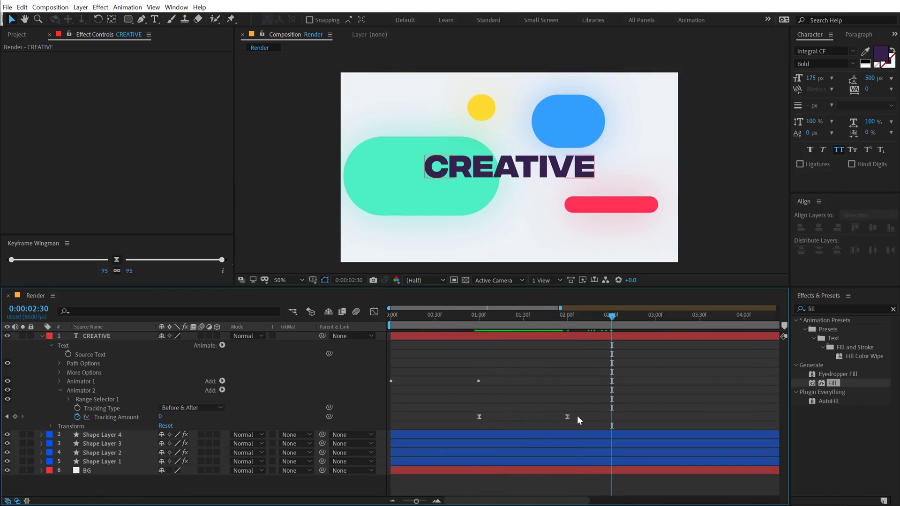
pyautogui.moveTo(567, 416); pyautogui.dragTo(598, 416)
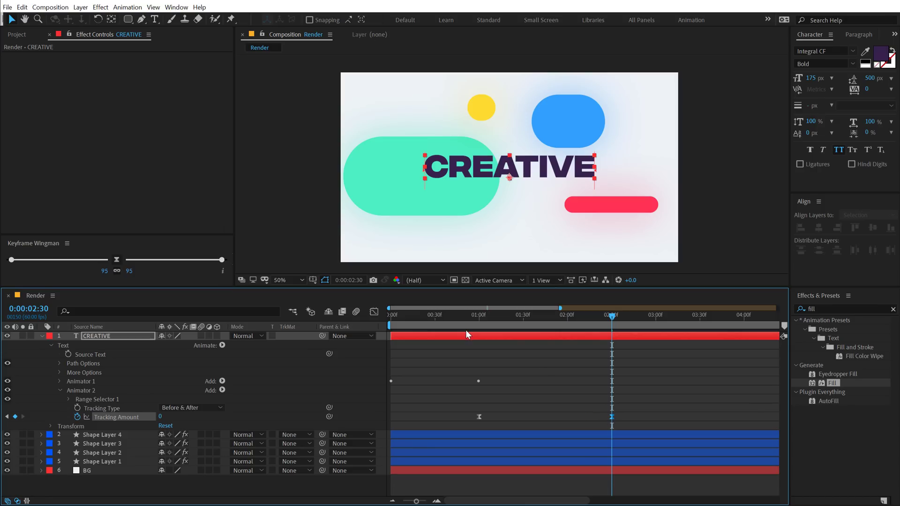
pyautogui.click(476, 317)
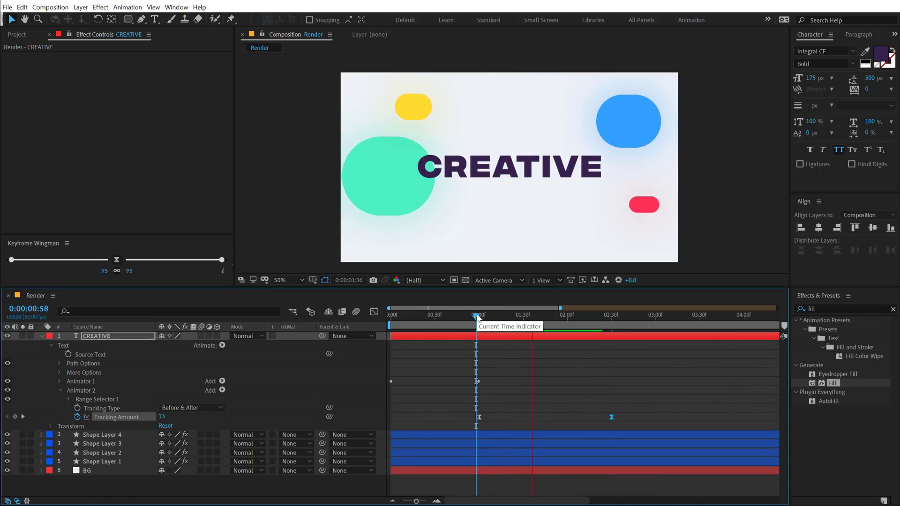
pyautogui.moveTo(493, 314); pyautogui.dragTo(648, 314)
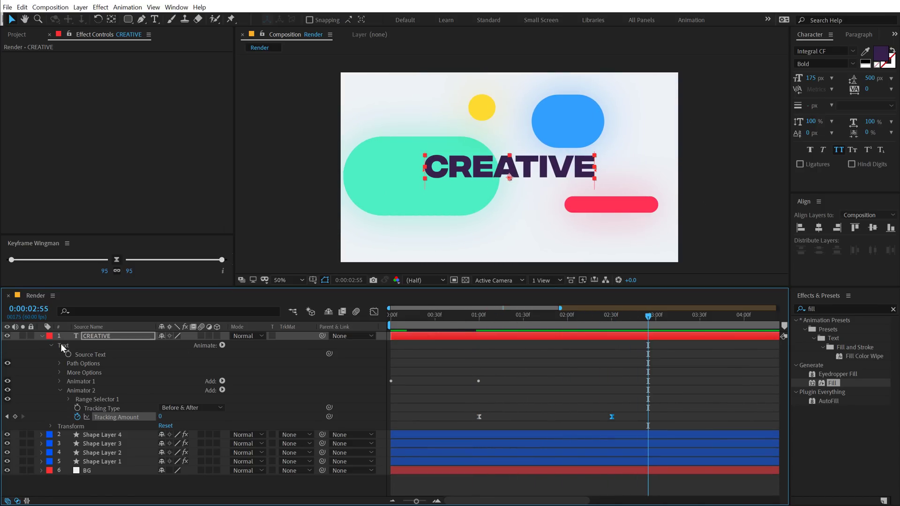
pyautogui.click(42, 337)
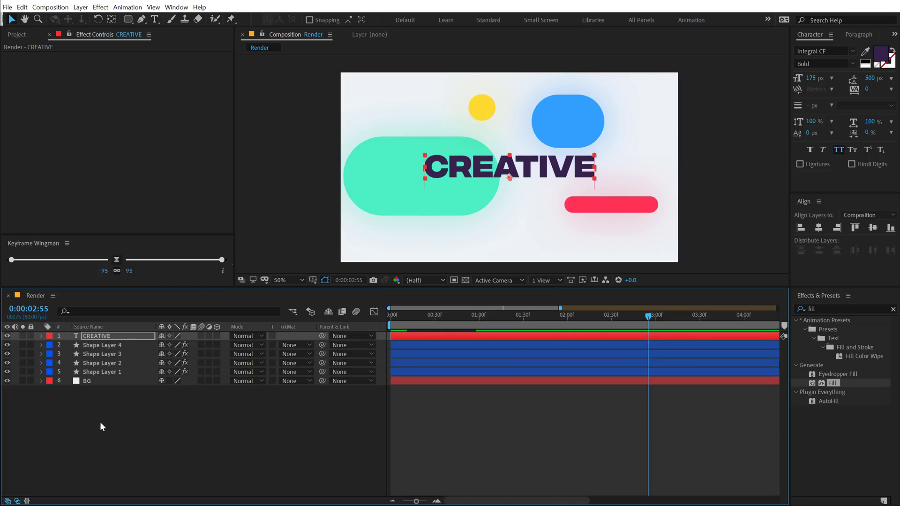
# Add a new text layer reading "creative" over the lower part of the green shape
pyautogui.click(99, 420)
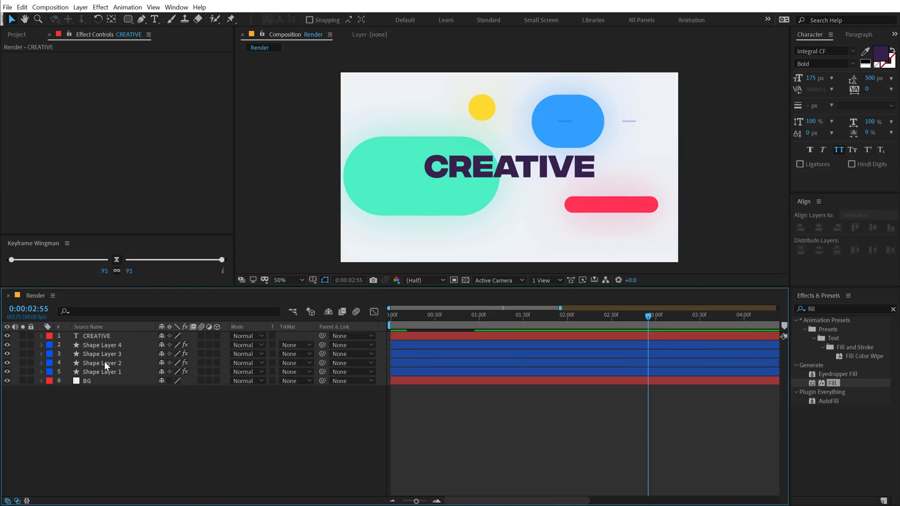
pyautogui.click(92, 335)
pyautogui.click(119, 417)
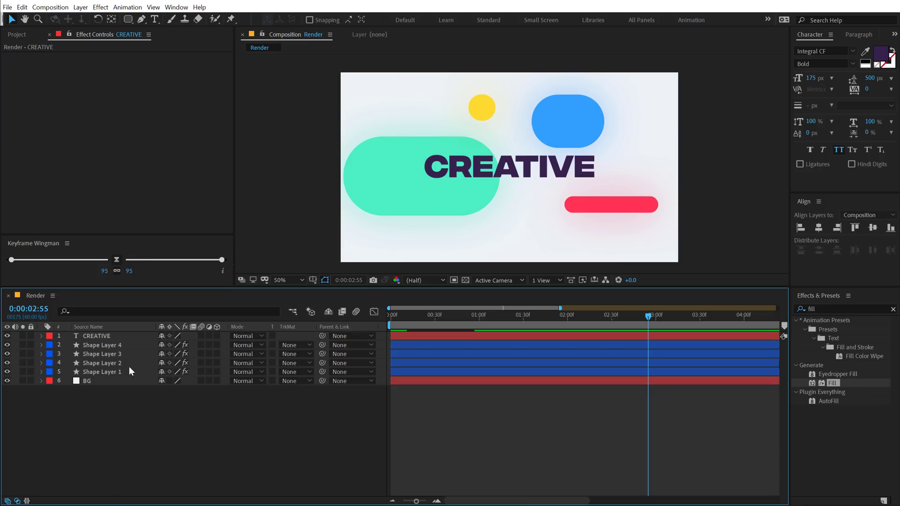
pyautogui.click(156, 19)
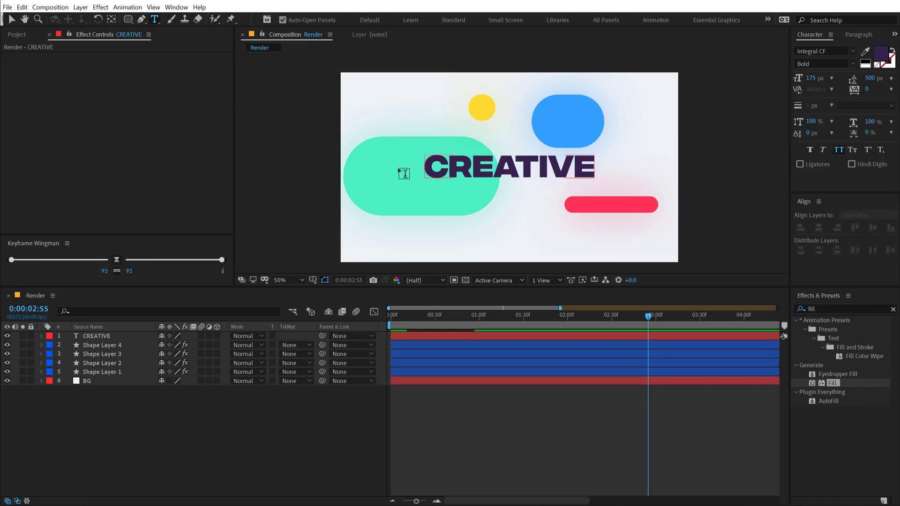
pyautogui.click(384, 212)
pyautogui.write('creative')
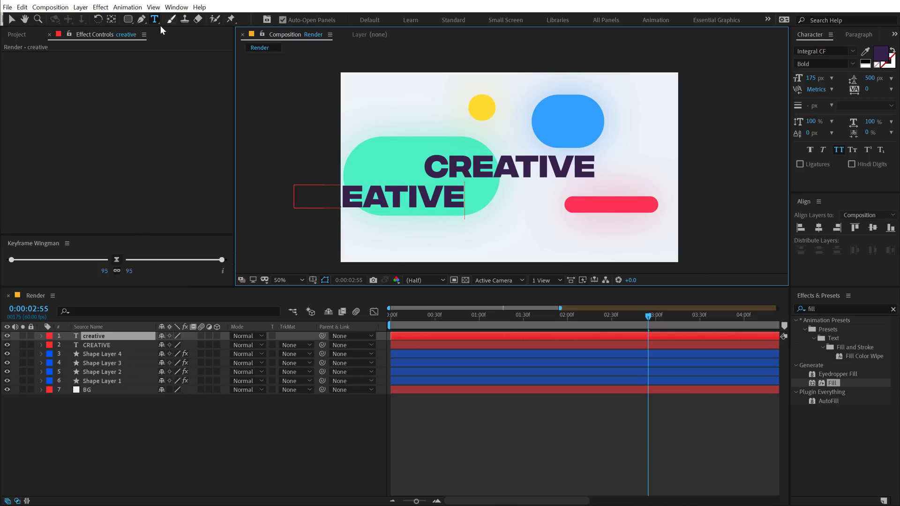
pyautogui.click(8, 19)
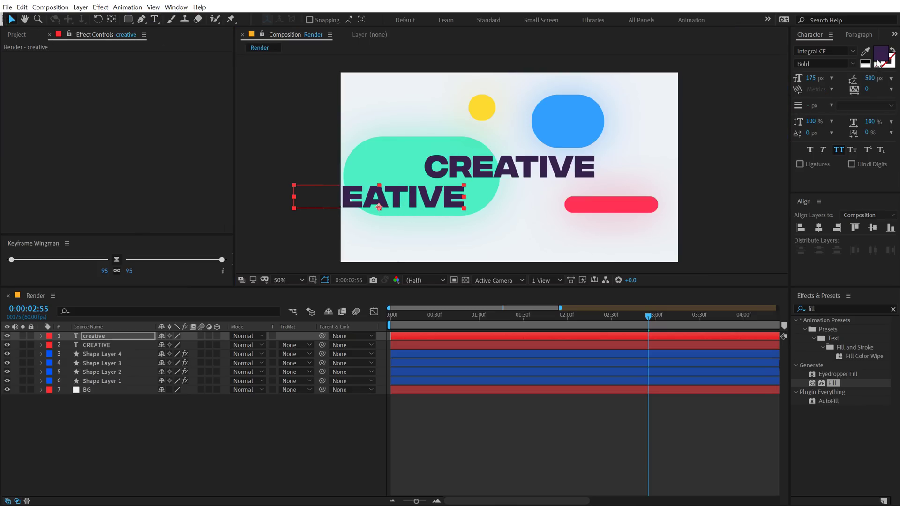
# Colour the new creative text white (FFFFFF) and place its layer between Shape Layer 1 and BG
pyautogui.click(880, 56)
pyautogui.moveTo(159, 140); pyautogui.dragTo(94, 82)
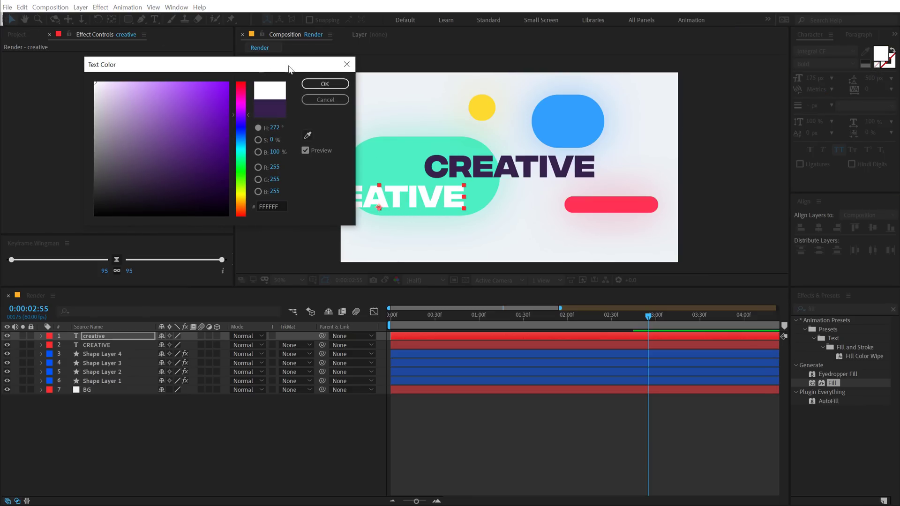
pyautogui.click(324, 84)
pyautogui.moveTo(112, 336); pyautogui.dragTo(105, 384)
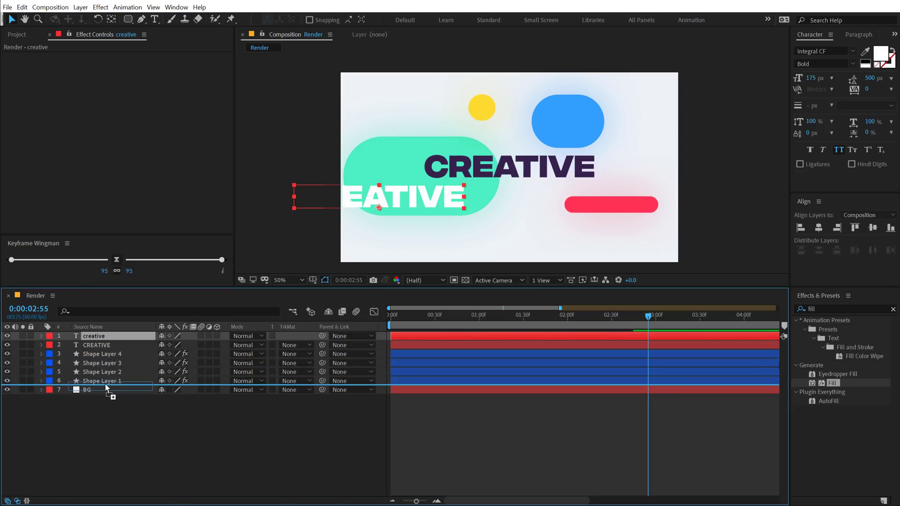
# Enlarge the white creative text to 725 px and change its font to Champion HTF-Bantamweight
pyautogui.moveTo(810, 78); pyautogui.dragTo(854, 49)
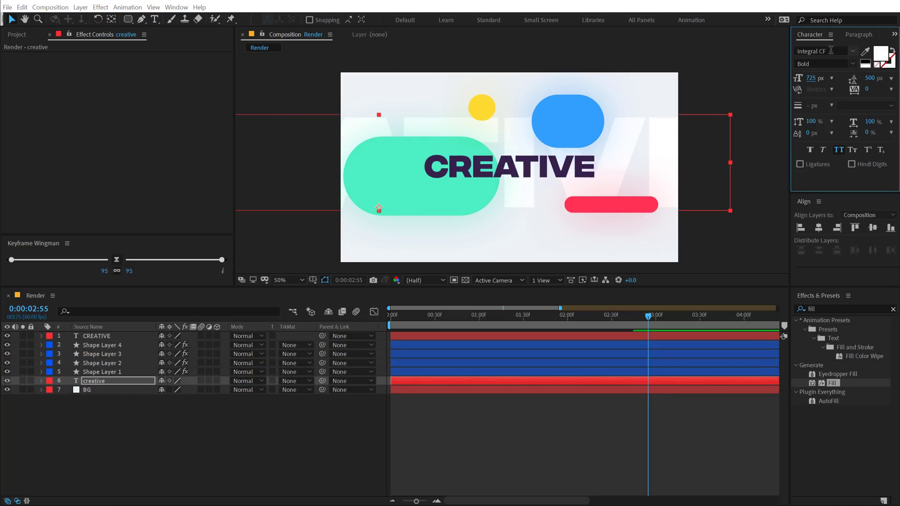
pyautogui.click(831, 50)
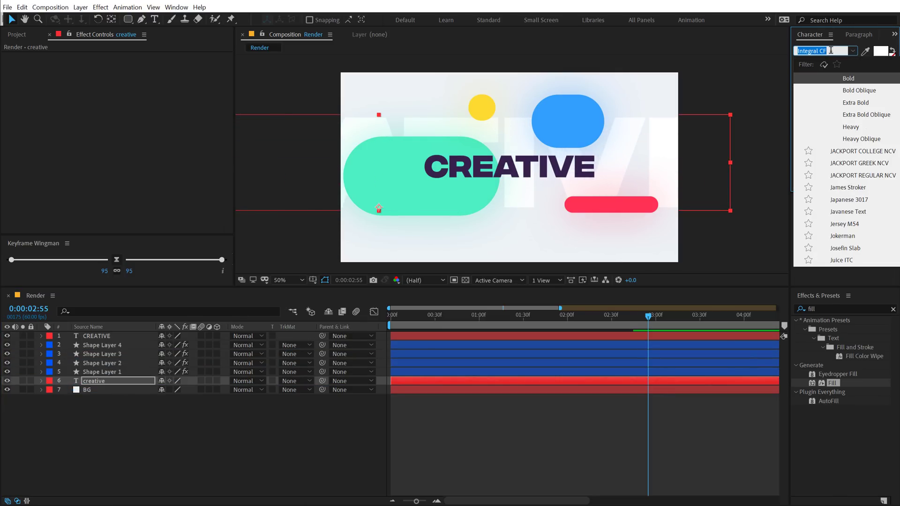
pyautogui.write('cham')
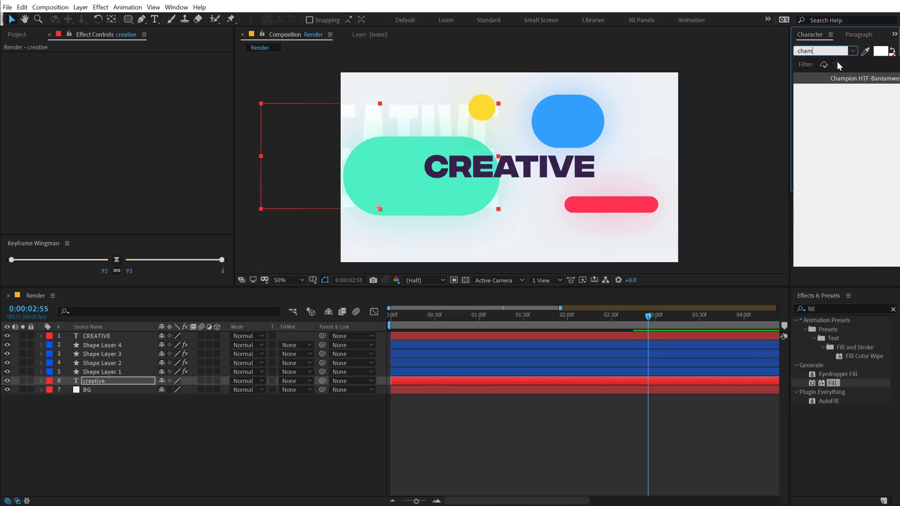
pyautogui.click(868, 80)
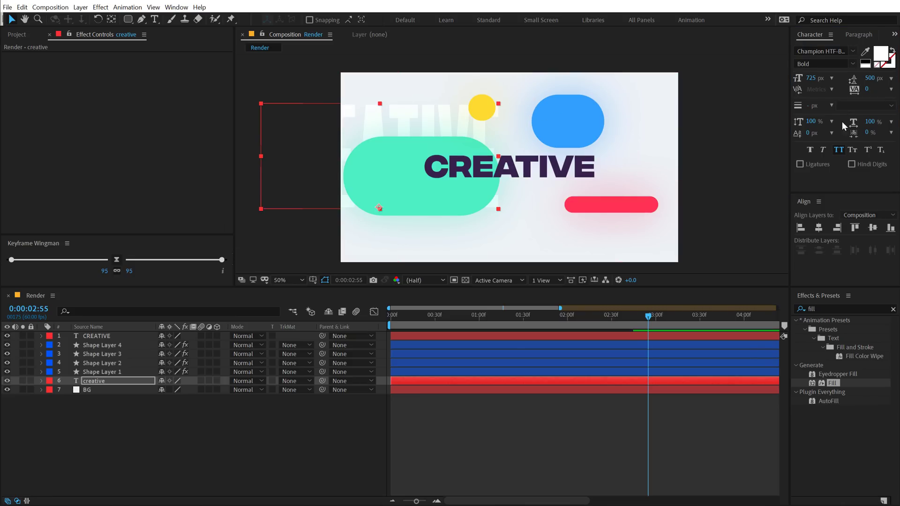
# Set the white background text to Regular style at 1252 px and centre it horizontally and vertically in the composition
pyautogui.click(818, 228)
pyautogui.click(871, 228)
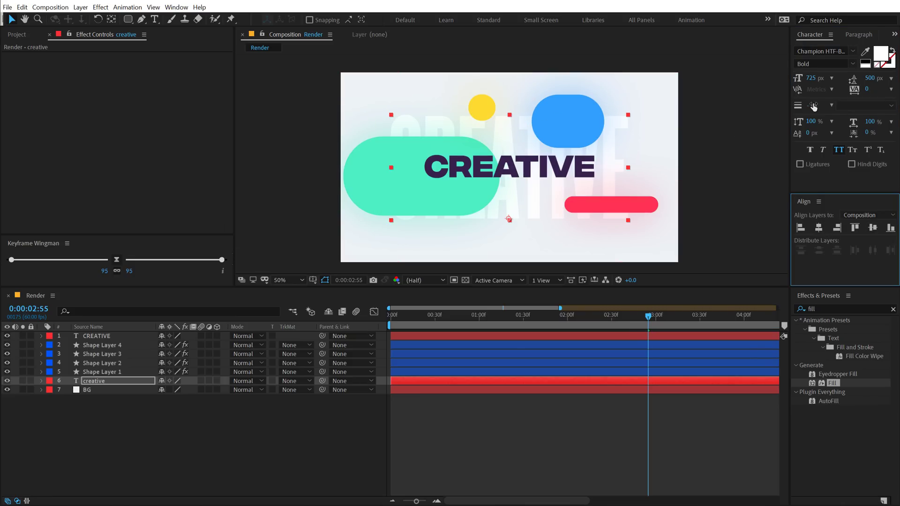
pyautogui.moveTo(811, 78); pyautogui.dragTo(821, 81)
pyautogui.click(818, 228)
pyautogui.click(872, 228)
pyautogui.click(818, 228)
pyautogui.click(873, 228)
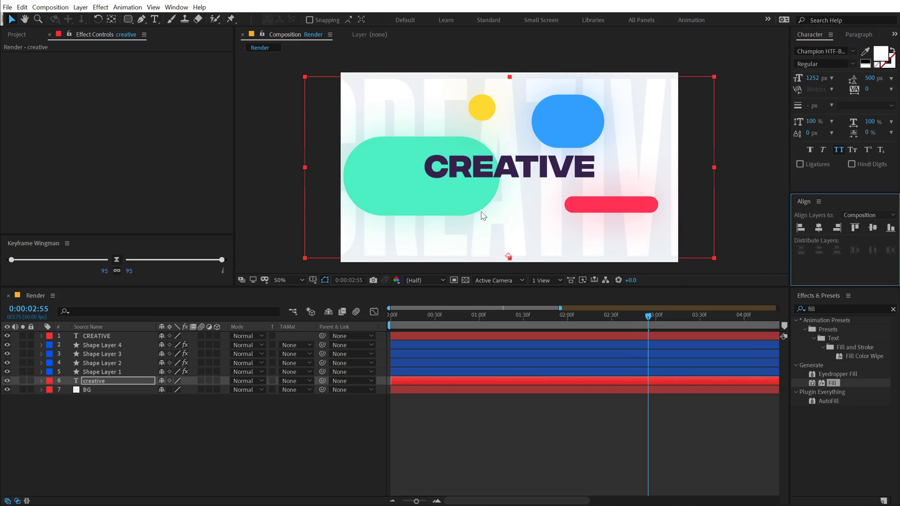
# Keyframe the background text's Opacity at 100% on 0:00:02:00 and 0% on 0:00:01:00
pyautogui.moveTo(443, 308); pyautogui.dragTo(567, 326)
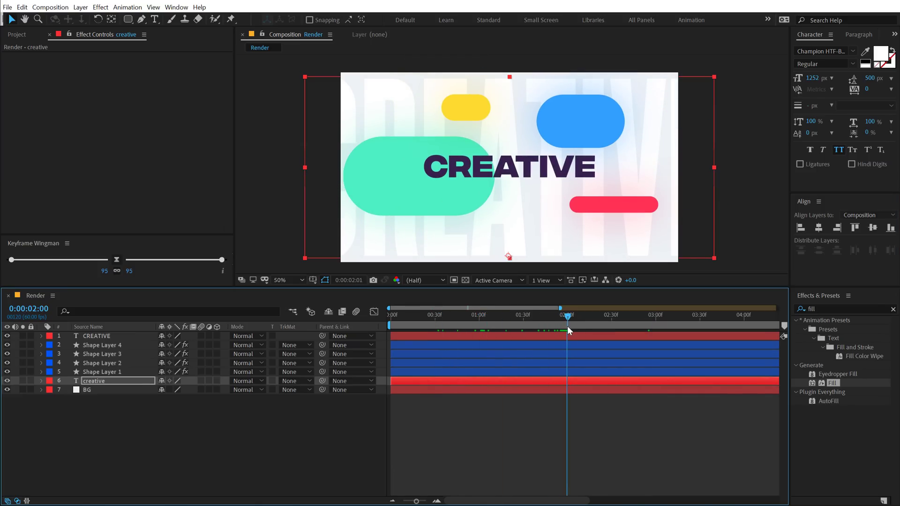
pyautogui.click(98, 381)
pyautogui.press('t')
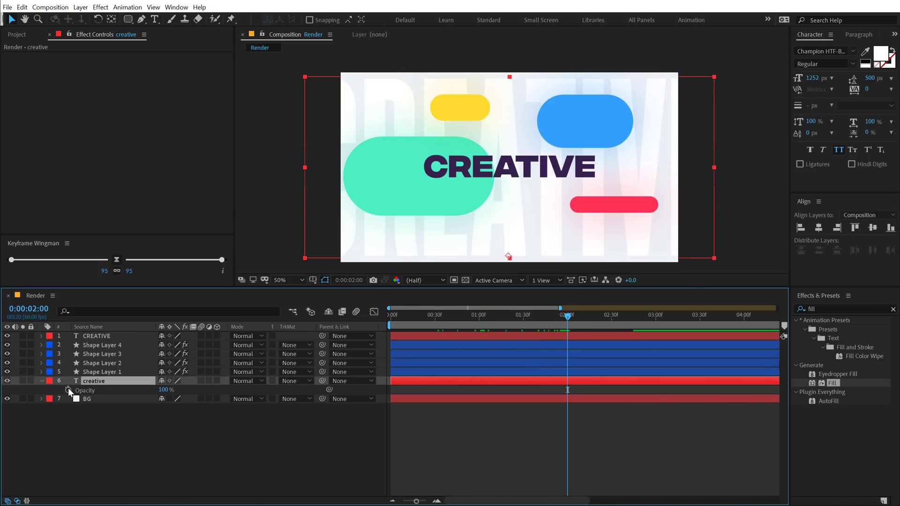
pyautogui.click(68, 389)
pyautogui.click(498, 317)
pyautogui.click(479, 318)
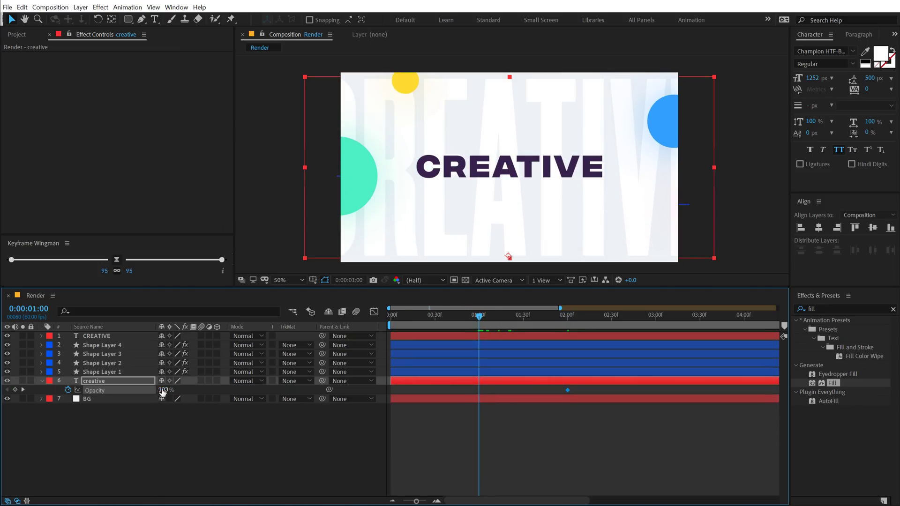
pyautogui.moveTo(162, 393); pyautogui.dragTo(4, 391)
# Apply Easy Ease to both Opacity keyframes of the background text
pyautogui.moveTo(450, 388); pyautogui.dragTo(609, 401)
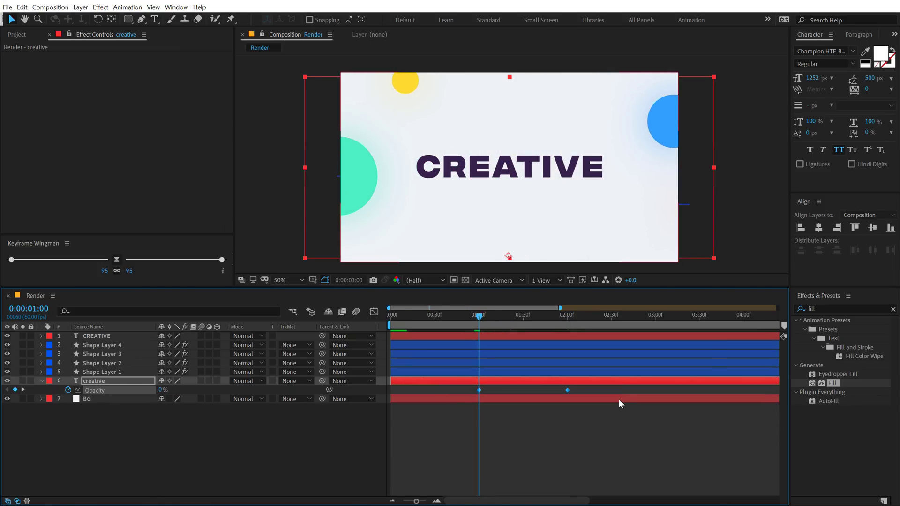
pyautogui.press('F9')
pyautogui.click(527, 430)
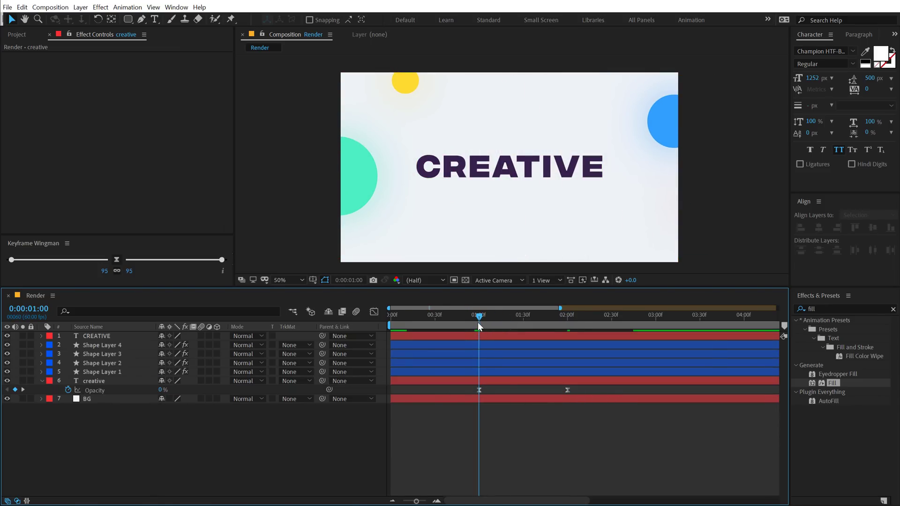
# End the work area at 0:00:02:45 and preview the animation with the background text's fade-in
pyautogui.press('space')
pyautogui.click(633, 319)
pyautogui.press('n')
pyautogui.press('space')
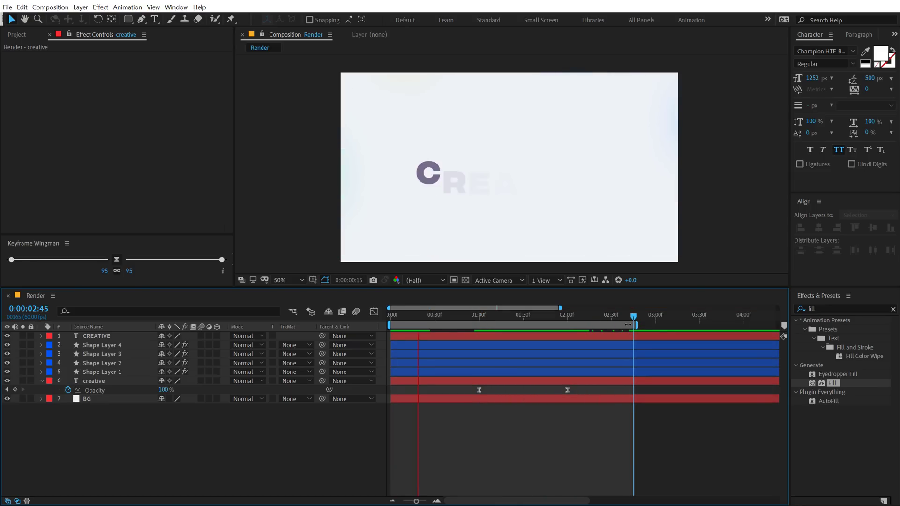